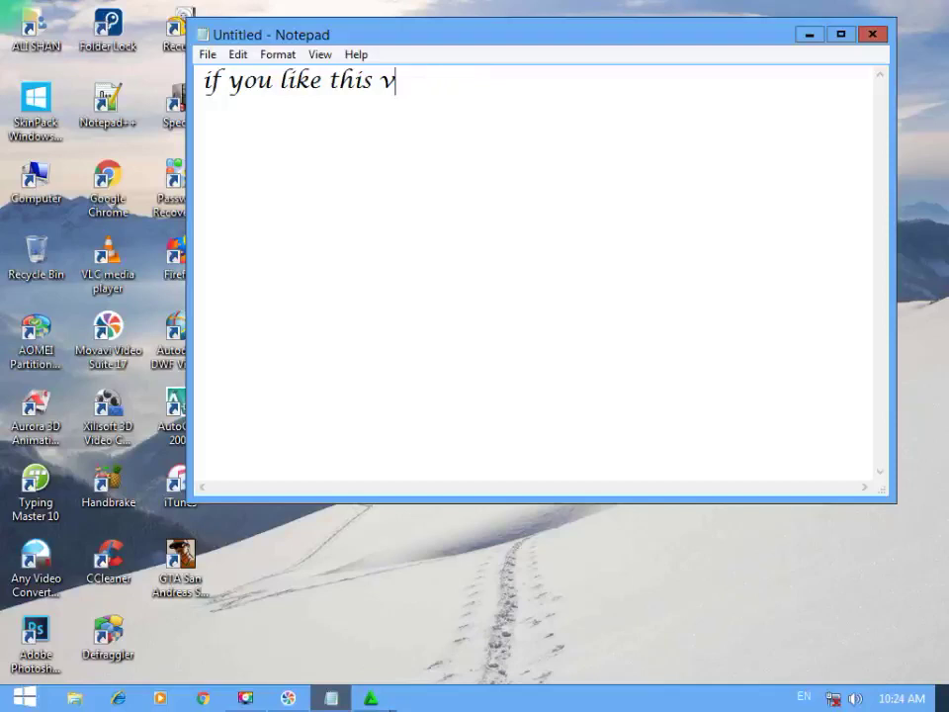
Step: Delete the unfinished sentence beginning "if you like this" from the note
{"action": "key", "text": "BackSpace"}
{"action": "key", "text": "BackSpace"}
{"action": "key", "text": "BackSpace"}
{"action": "key", "text": "BackSpace"}
{"action": "key", "text": "BackSpace"}
{"action": "key", "text": "BackSpace"}
{"action": "key", "text": "BackSpace"}
{"action": "key", "text": "BackSpace"}
{"action": "key", "text": "BackSpace"}
{"action": "key", "text": "BackSpace"}
{"action": "key", "text": "BackSpace"}
{"action": "key", "text": "BackSpace"}
{"action": "key", "text": "BackSpace"}
{"action": "key", "text": "BackSpace"}
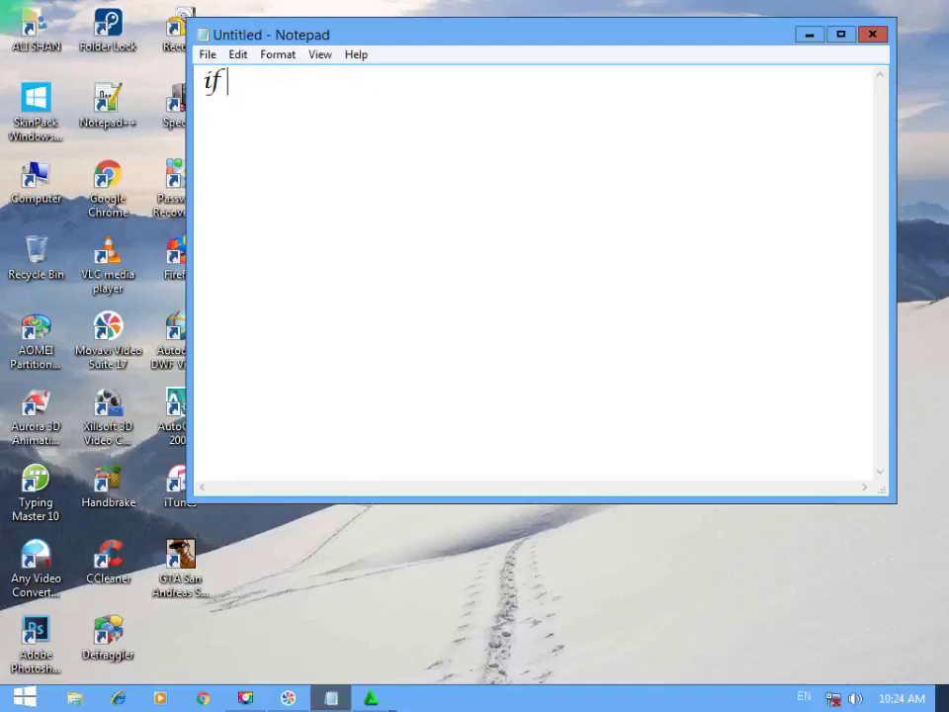
{"action": "key", "text": "BackSpace"}
{"action": "key", "text": "BackSpace"}
Step: Restore the sentence "After it just restart your computer and enjoy it" and erase it completely
{"action": "key", "text": "ctrl+z"}
{"action": "key", "text": "End"}
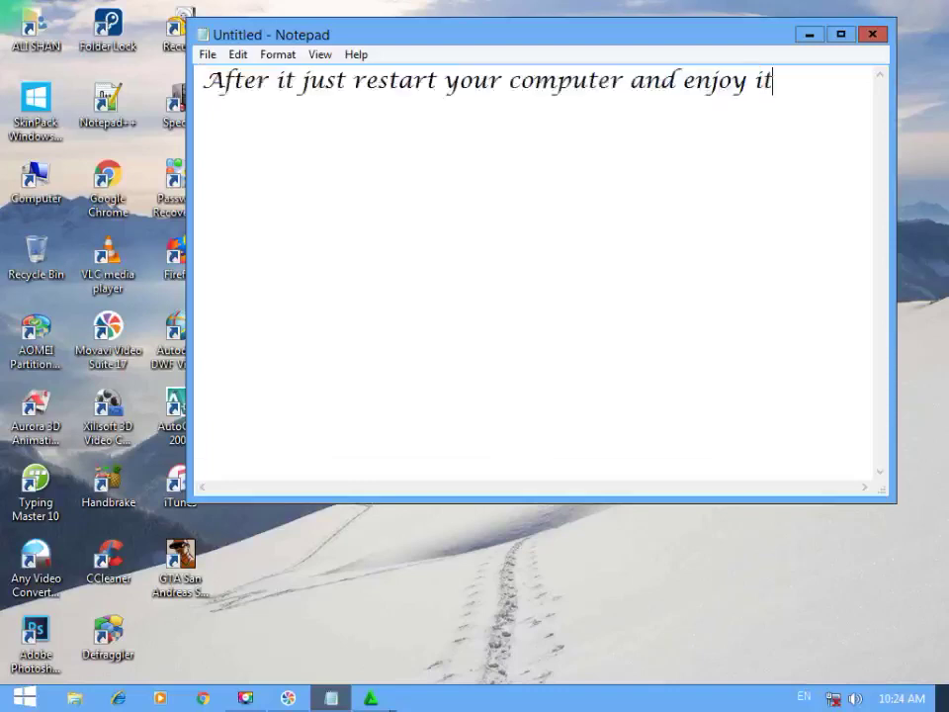
{"action": "key", "text": "BackSpace"}
{"action": "key", "text": "BackSpace"}
{"action": "key", "text": "BackSpace"}
{"action": "key", "text": "BackSpace"}
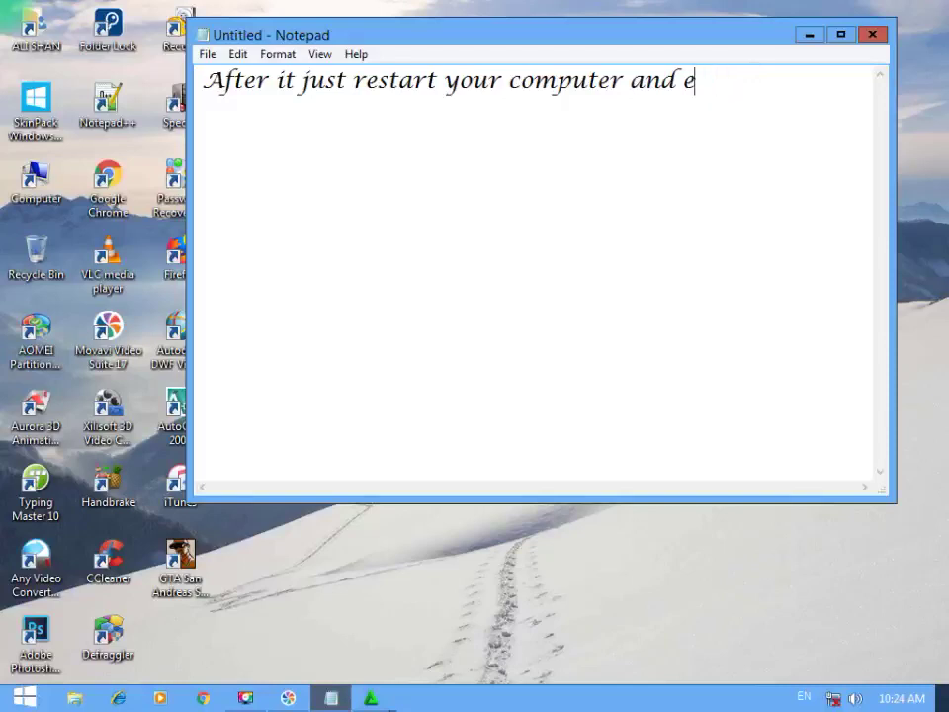
{"action": "key", "text": "BackSpace"}
{"action": "key", "text": "BackSpace"}
{"action": "key", "text": "BackSpace"}
{"action": "key", "text": "BackSpace"}
{"action": "key", "text": "BackSpace"}
{"action": "key", "text": "BackSpace"}
{"action": "key", "text": "BackSpace"}
{"action": "key", "text": "BackSpace"}
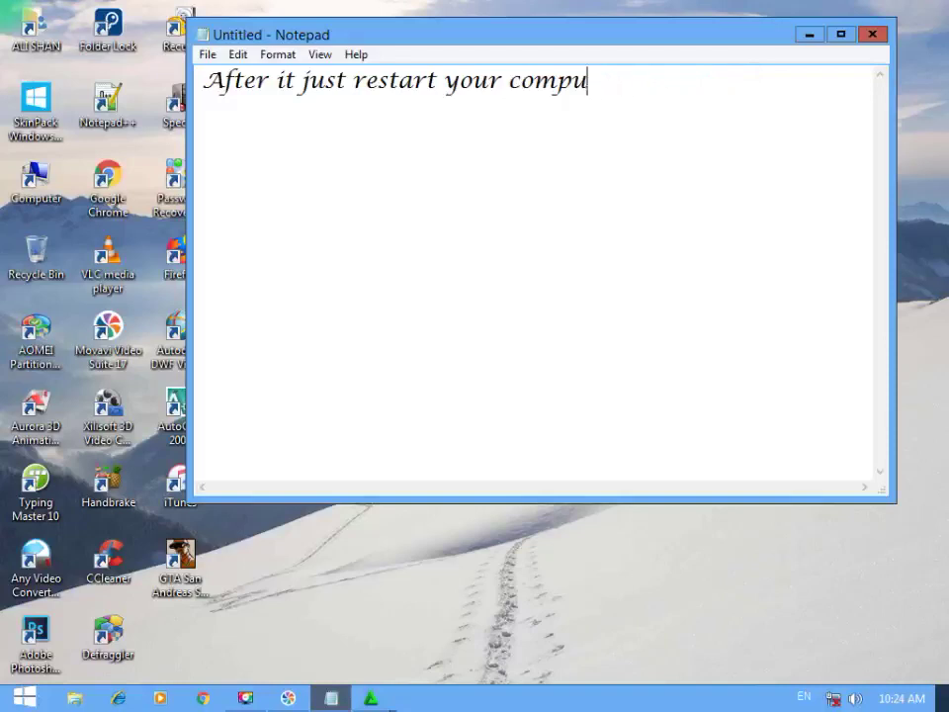
{"action": "key", "text": "BackSpace"}
{"action": "key", "text": "BackSpace"}
{"action": "key", "text": "BackSpace"}
{"action": "key", "text": "BackSpace"}
{"action": "key", "text": "BackSpace"}
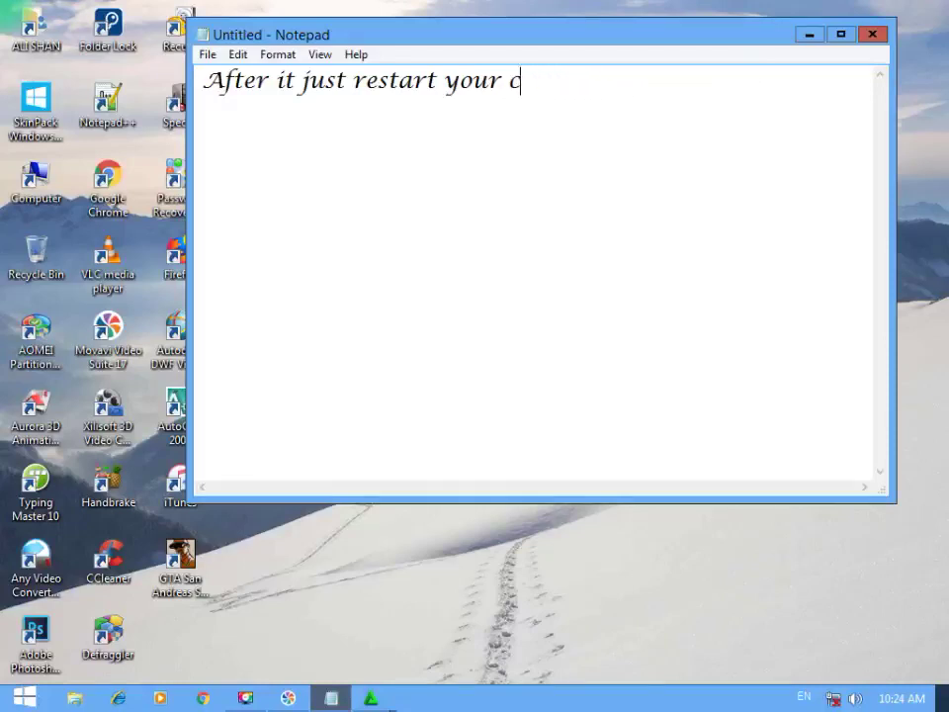
{"action": "key", "text": "BackSpace"}
{"action": "key", "text": "BackSpace"}
{"action": "key", "text": "BackSpace"}
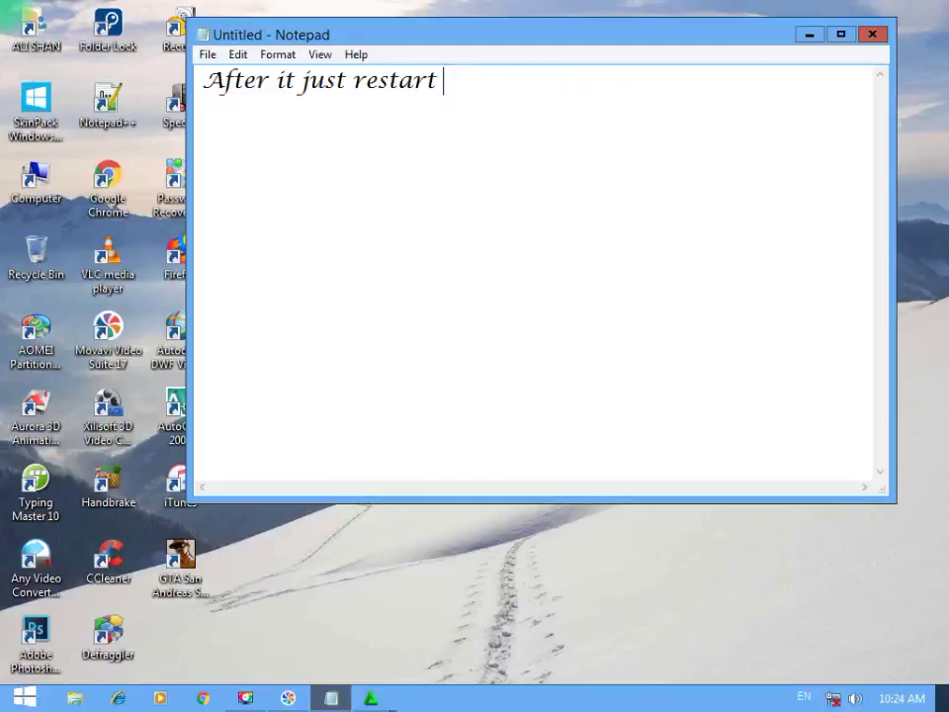
{"action": "key", "text": "BackSpace"}
{"action": "key", "text": "BackSpace"}
{"action": "key", "text": "BackSpace"}
{"action": "key", "text": "BackSpace"}
{"action": "key", "text": "BackSpace"}
{"action": "key", "text": "BackSpace"}
{"action": "key", "text": "BackSpace"}
{"action": "key", "text": "BackSpace"}
{"action": "key", "text": "BackSpace"}
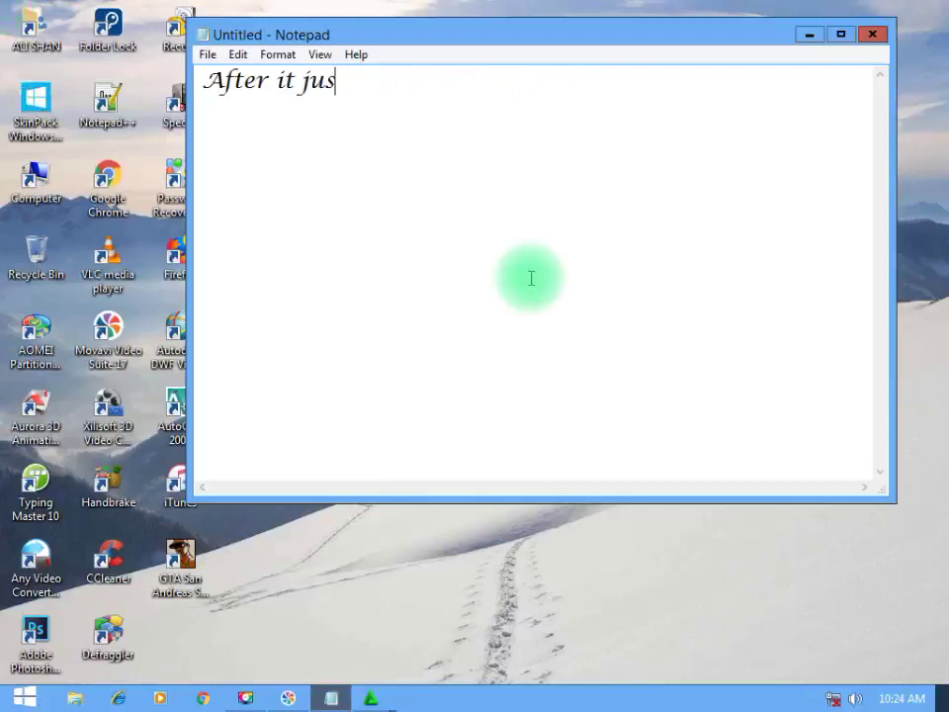
{"action": "key", "text": "BackSpace"}
{"action": "key", "text": "BackSpace"}
{"action": "key", "text": "BackSpace"}
{"action": "key", "text": "BackSpace"}
{"action": "key", "text": "BackSpace"}
{"action": "key", "text": "BackSpace"}
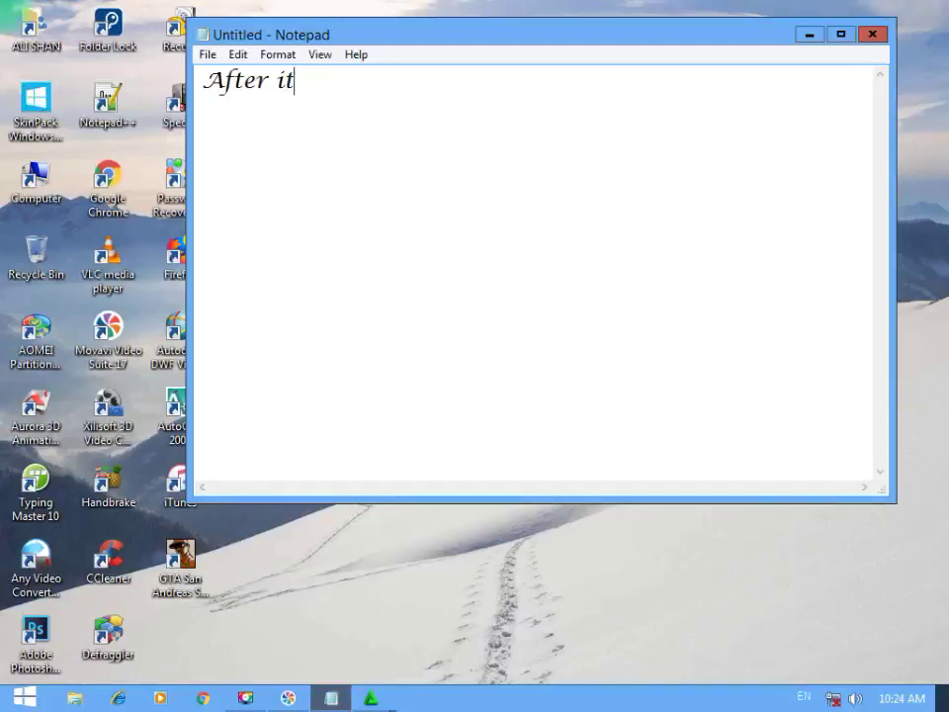
{"action": "key", "text": "BackSpace"}
{"action": "key", "text": "BackSpace"}
{"action": "key", "text": "BackSpace"}
{"action": "key", "text": "BackSpace"}
{"action": "key", "text": "BackSpace"}
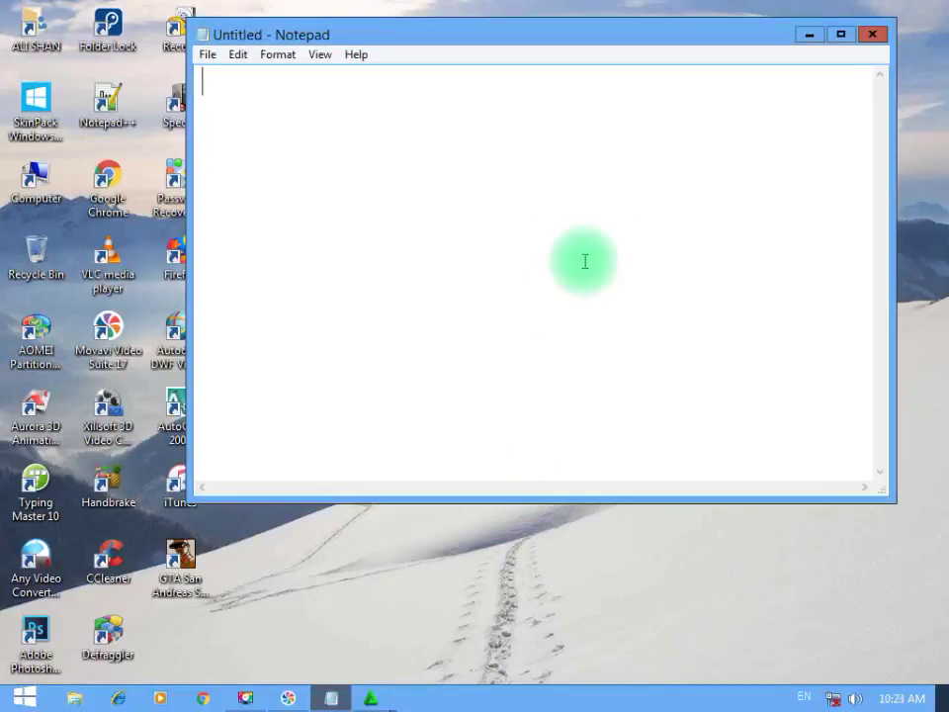
Step: Hide the empty note and finish the SkinPack Windows10 V4.0 Setup
{"action": "left_click", "coordinate": [334, 698]}
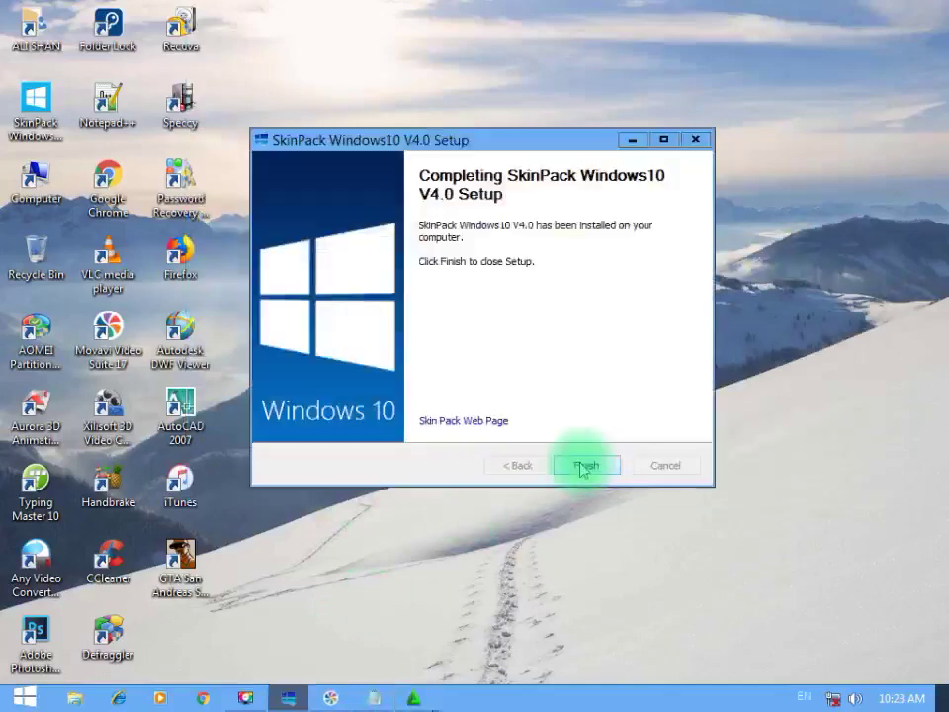
{"action": "left_click", "coordinate": [582, 466]}
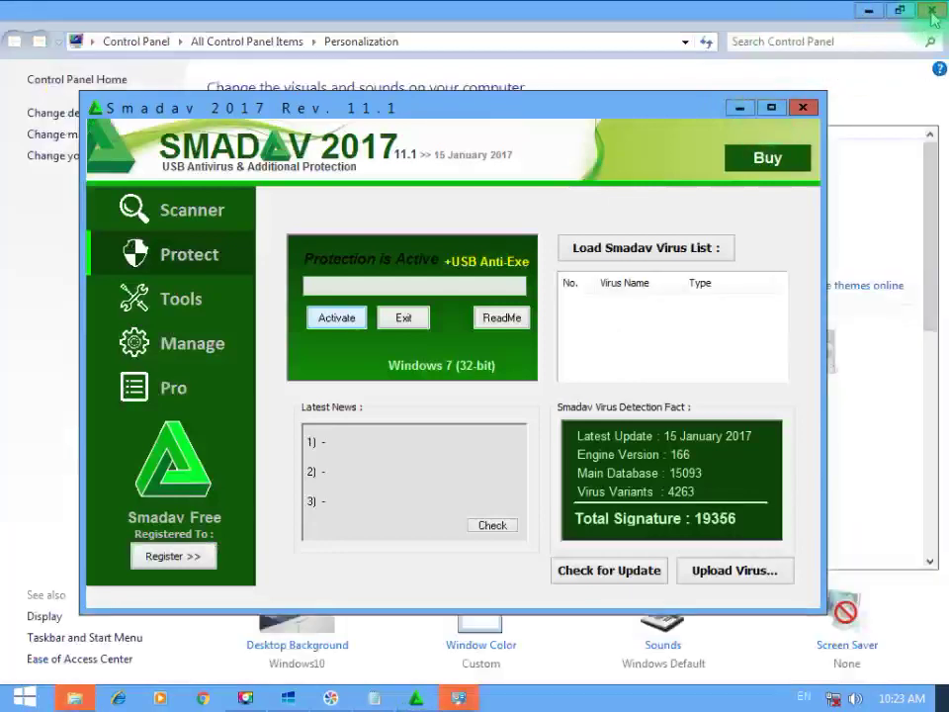
Step: Activate the Smadav antivirus protection and close the list of hidden tray icons
{"action": "left_click", "coordinate": [341, 318]}
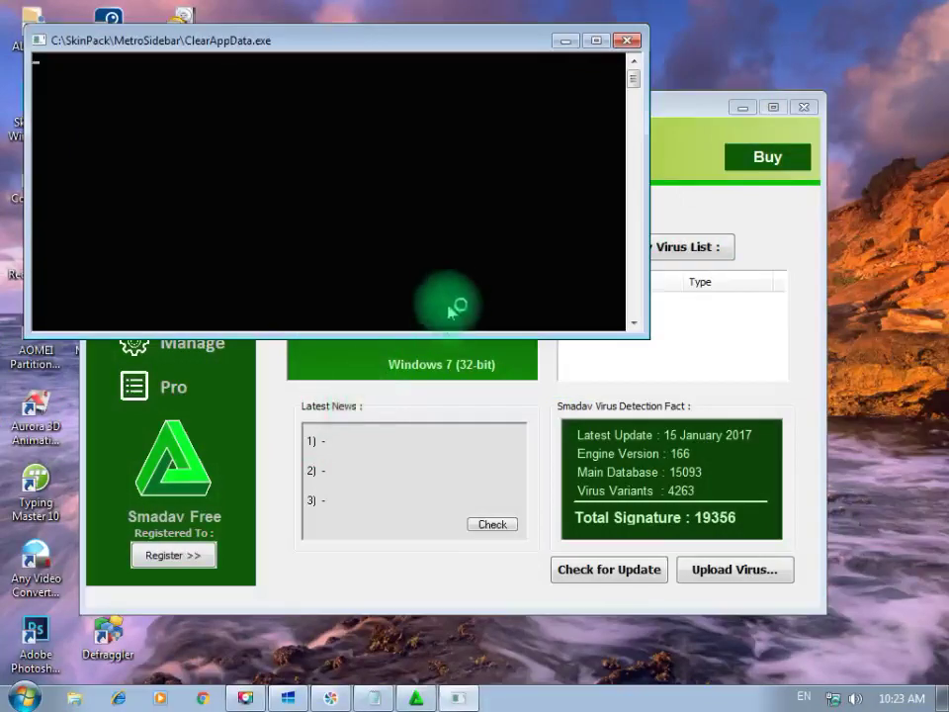
{"action": "left_click", "coordinate": [335, 315]}
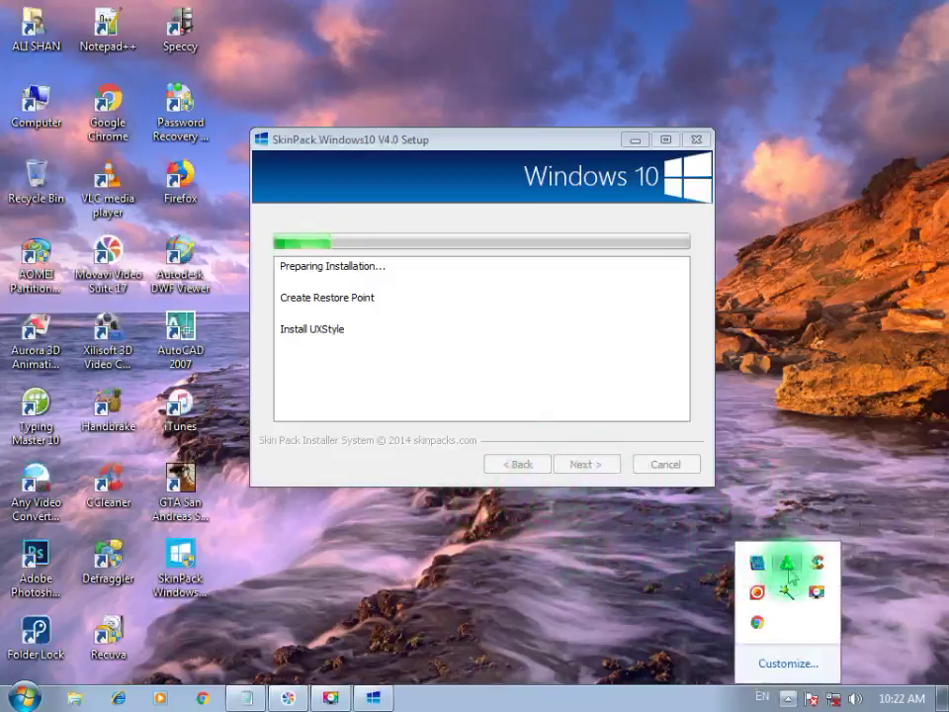
{"action": "left_click", "coordinate": [787, 695]}
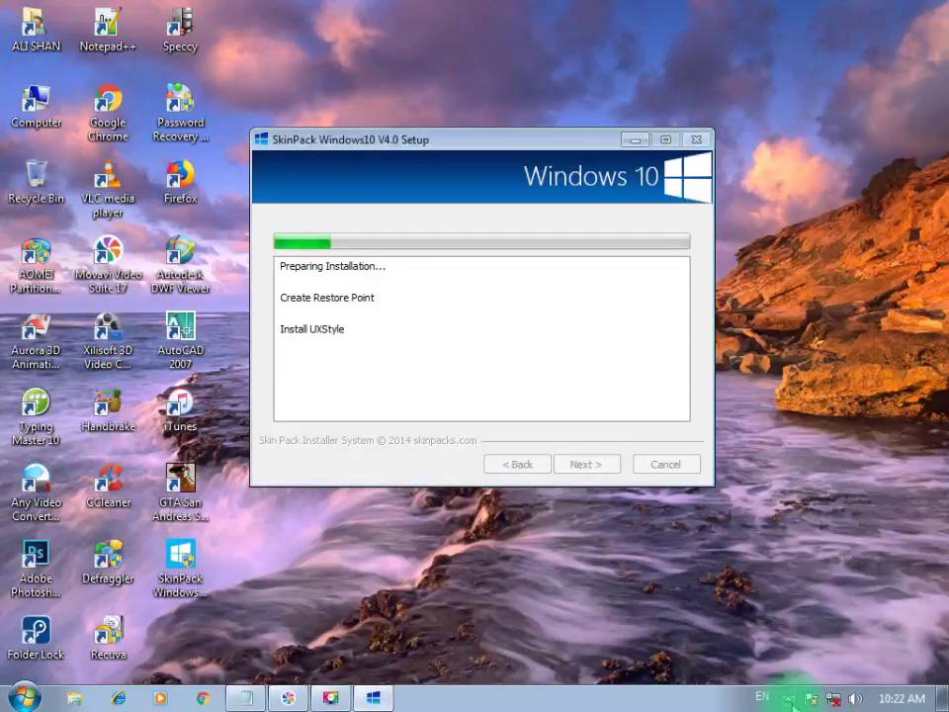
Step: Reposition the SkinPack setup window and dismiss the Smadav Protection notice about Windows Script & Macro
{"action": "mouse_move", "coordinate": [601, 164]}
{"action": "left_mouse_down"}
{"action": "mouse_move", "coordinate": [716, 174]}
{"action": "mouse_move", "coordinate": [587, 172]}
{"action": "left_mouse_up"}
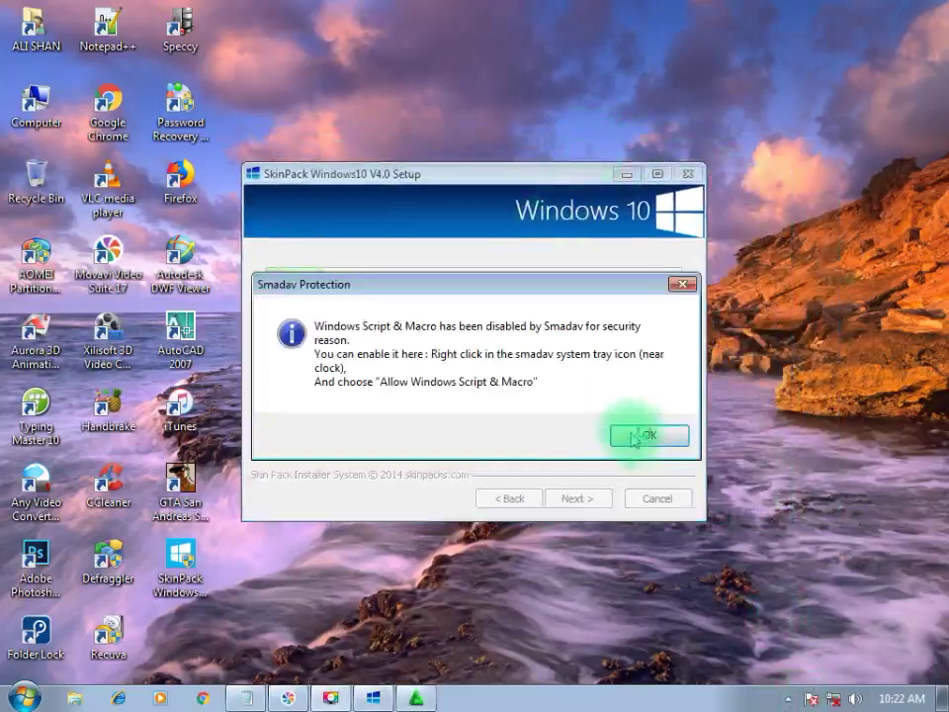
{"action": "left_click", "coordinate": [662, 434]}
{"action": "key", "text": "Return"}
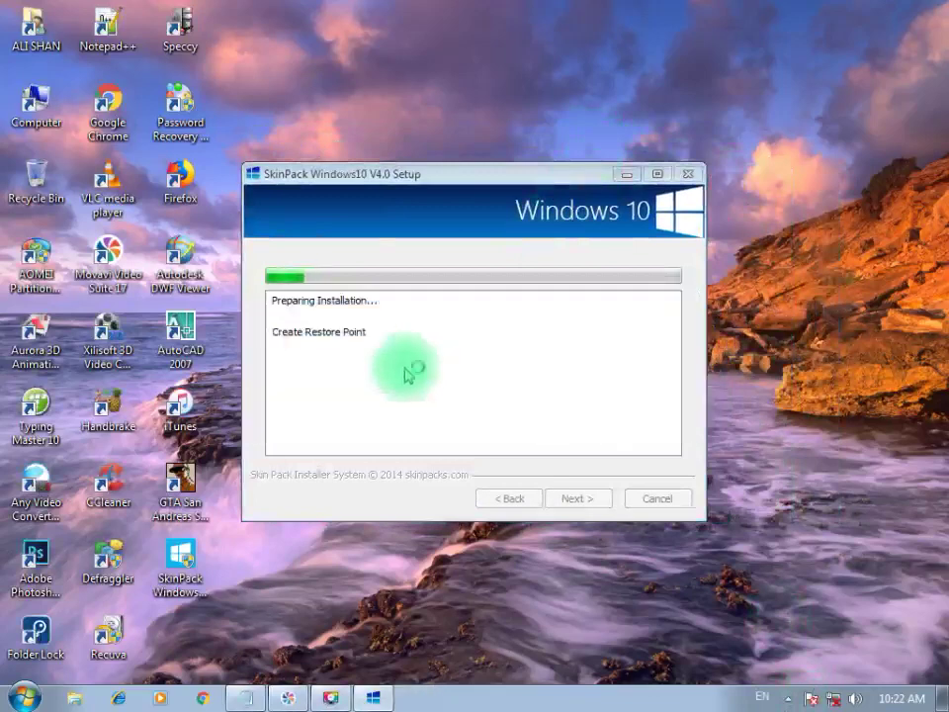
Step: Accept the License Agreement and install SkinPack Windows10 V4.0 with all listed components selected
{"action": "left_click", "coordinate": [578, 498]}
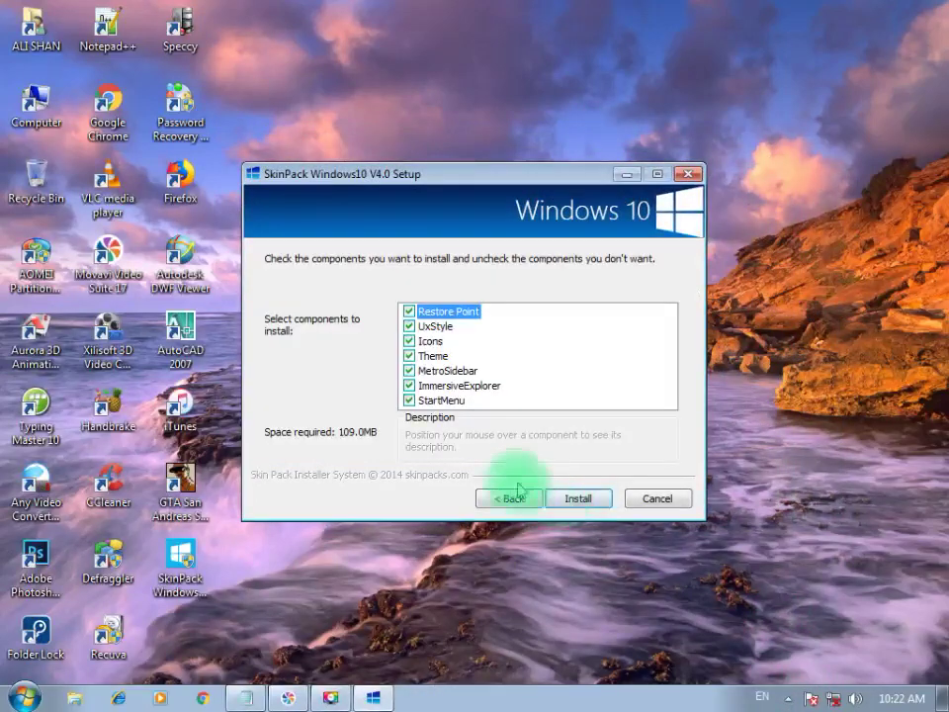
{"action": "left_click", "coordinate": [577, 498]}
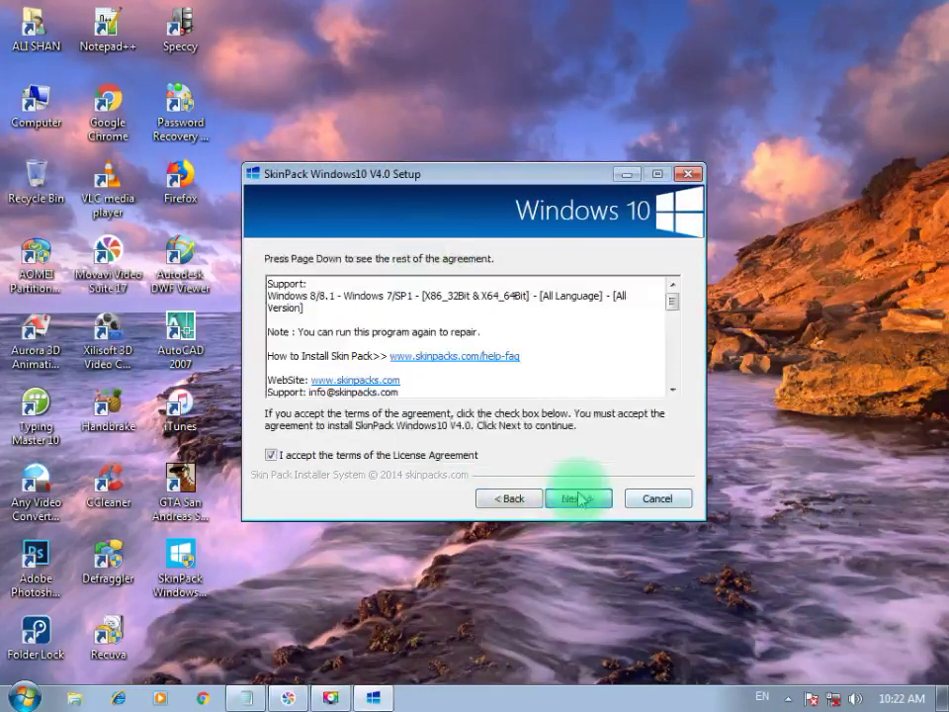
{"action": "left_click", "coordinate": [299, 459]}
{"action": "left_click", "coordinate": [273, 456]}
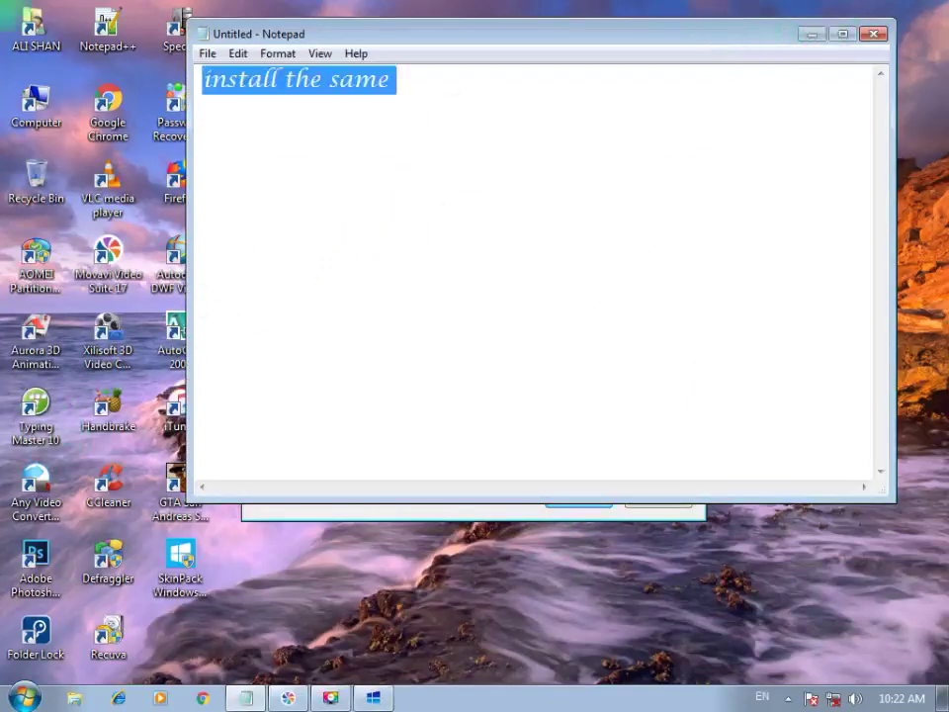
Step: Erase the text "install the same" from the note and hide the Notepad window
{"action": "left_click", "coordinate": [396, 80]}
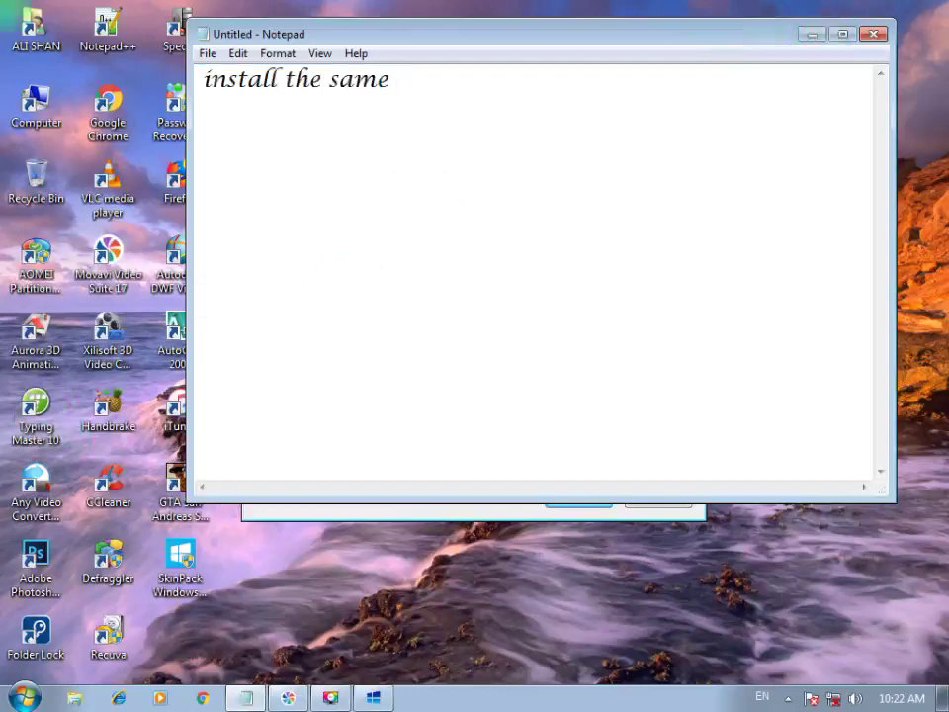
{"action": "key", "text": "BackSpace"}
{"action": "key", "text": "BackSpace"}
{"action": "key", "text": "BackSpace"}
{"action": "key", "text": "BackSpace"}
{"action": "key", "text": "BackSpace"}
{"action": "key", "text": "BackSpace"}
{"action": "key", "text": "BackSpace"}
{"action": "key", "text": "BackSpace"}
{"action": "key", "text": "BackSpace"}
{"action": "key", "text": "BackSpace"}
{"action": "key", "text": "BackSpace"}
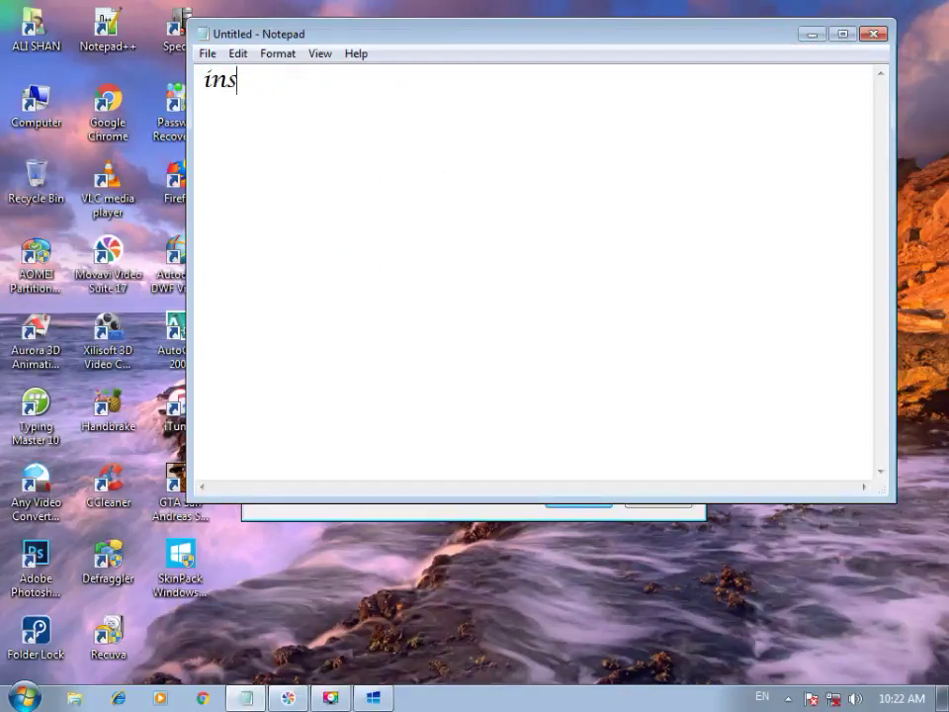
{"action": "key", "text": "BackSpace"}
{"action": "key", "text": "BackSpace"}
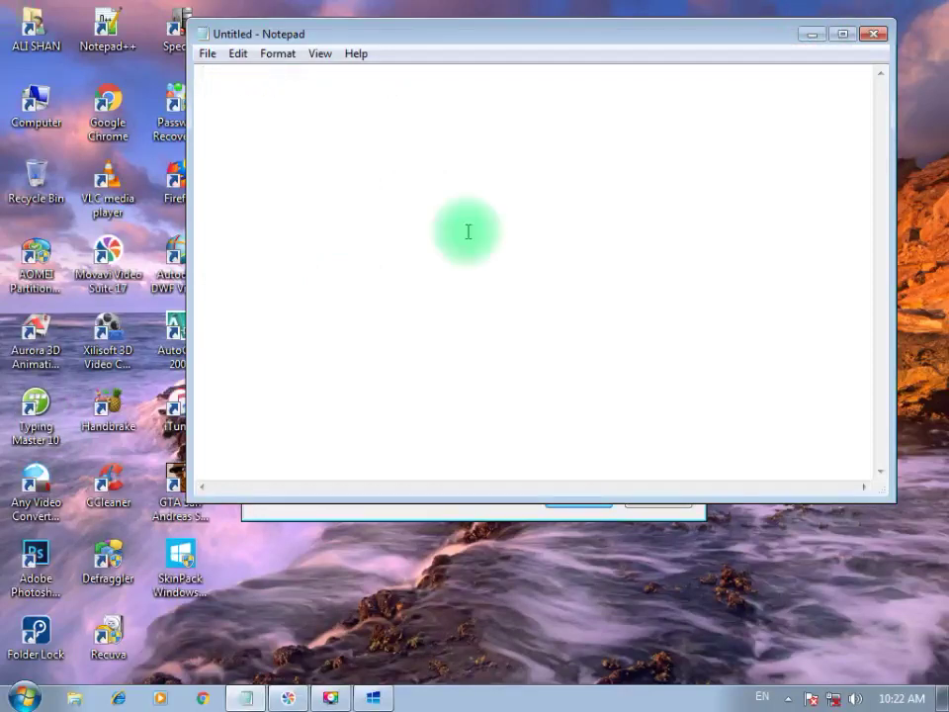
{"action": "left_click", "coordinate": [245, 697]}
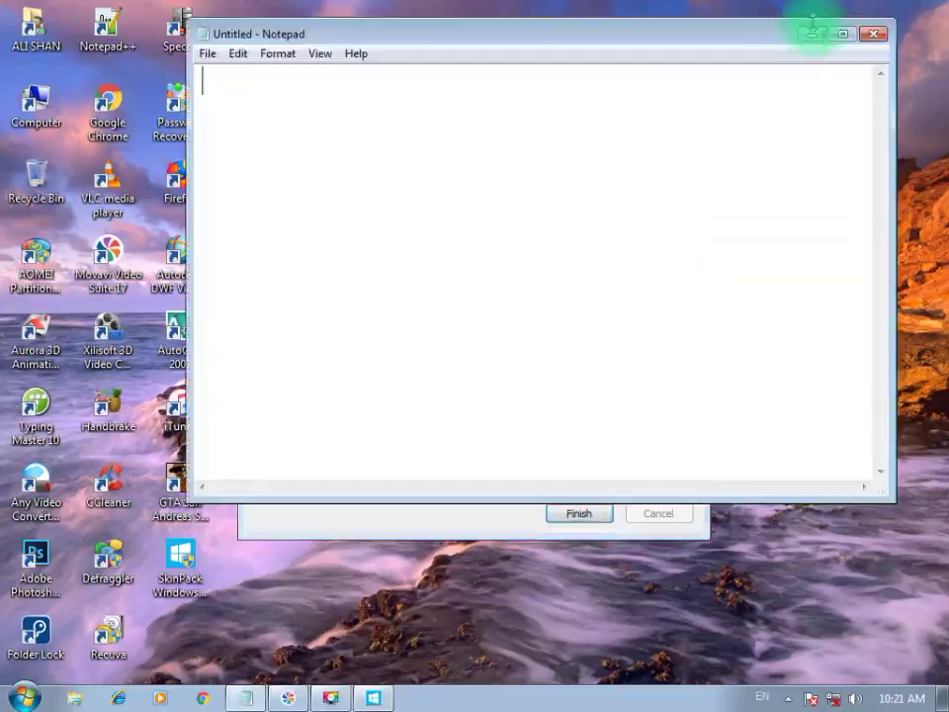
Step: Restore the text "just click on finish" in the note and erase it completely
{"action": "key", "text": "ctrl+z"}
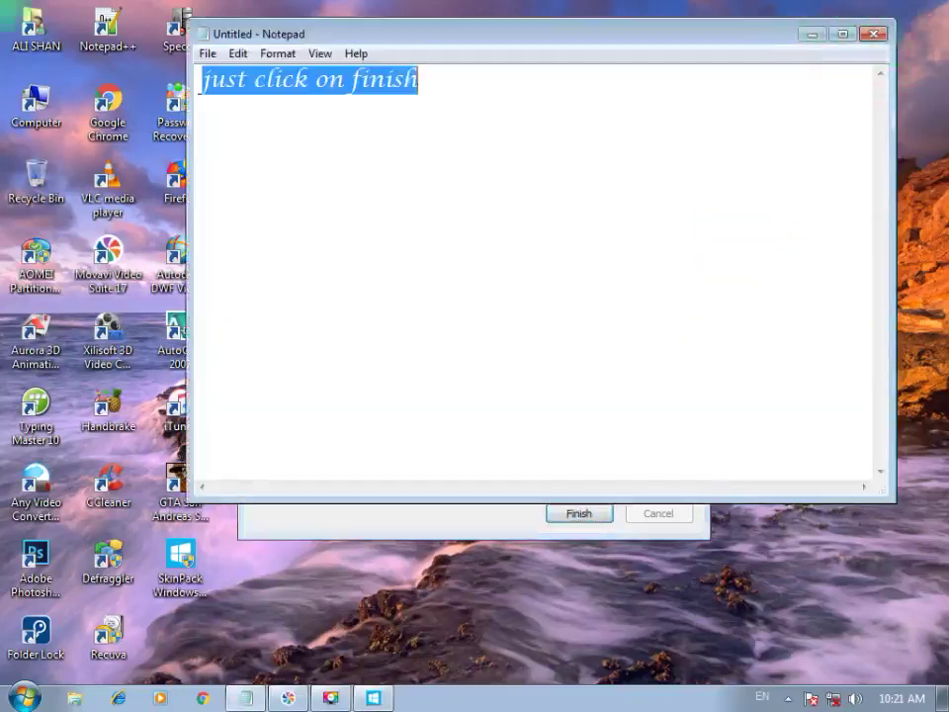
{"action": "key", "text": "Right"}
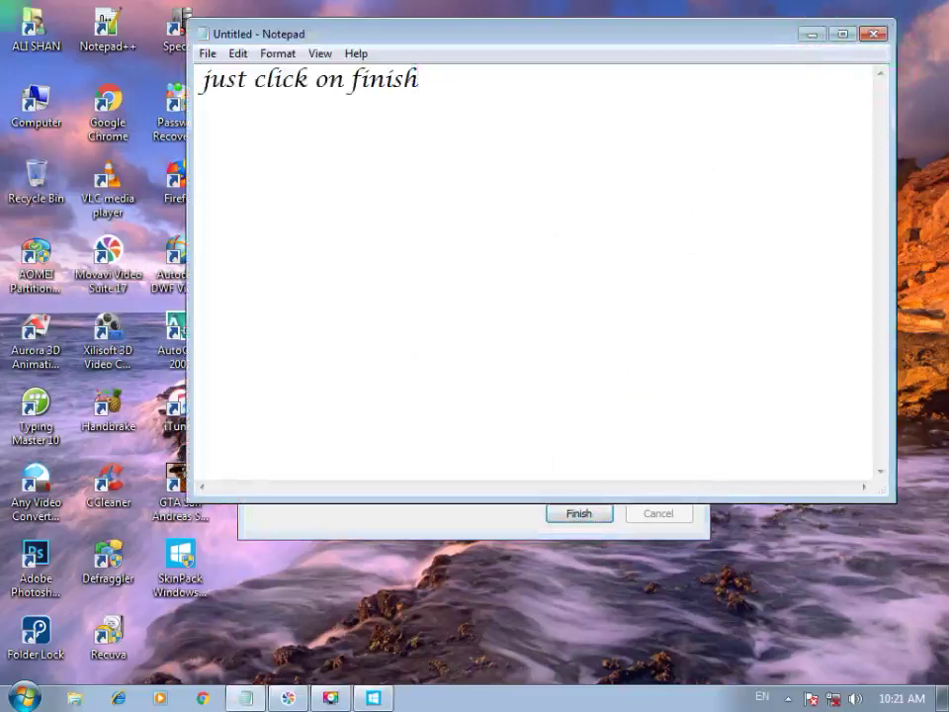
{"action": "key", "text": "BackSpace"}
{"action": "key", "text": "BackSpace"}
{"action": "key", "text": "BackSpace"}
{"action": "key", "text": "BackSpace"}
{"action": "type", "text": "f"}
{"action": "key", "text": "BackSpace"}
{"action": "key", "text": "BackSpace"}
{"action": "key", "text": "BackSpace"}
{"action": "key", "text": "BackSpace"}
{"action": "key", "text": "BackSpace"}
{"action": "key", "text": "BackSpace"}
{"action": "key", "text": "BackSpace"}
{"action": "key", "text": "BackSpace"}
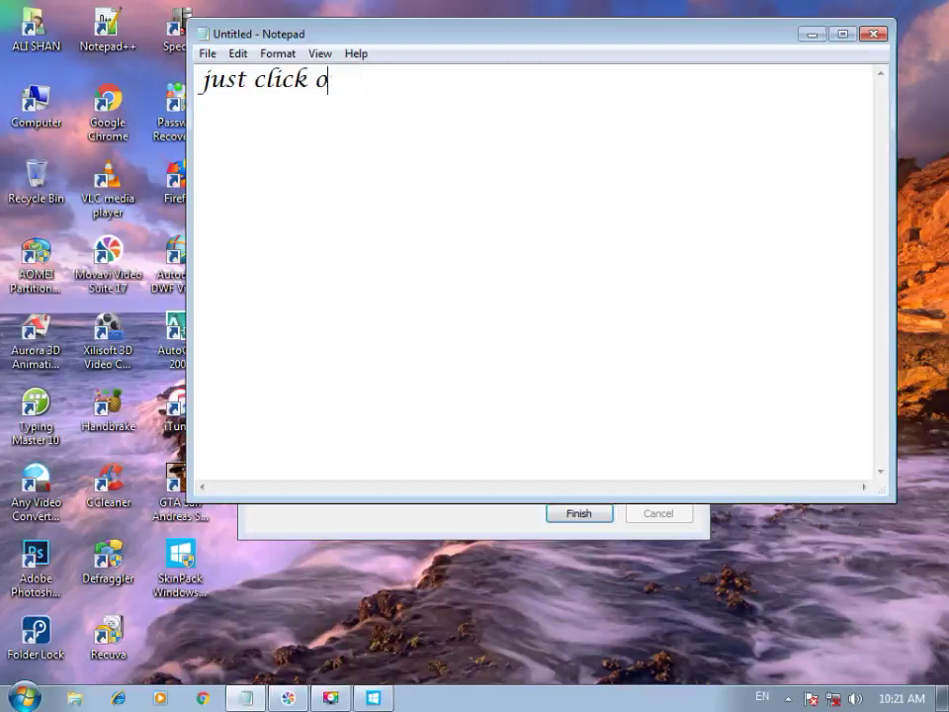
{"action": "key", "text": "BackSpace"}
{"action": "key", "text": "BackSpace"}
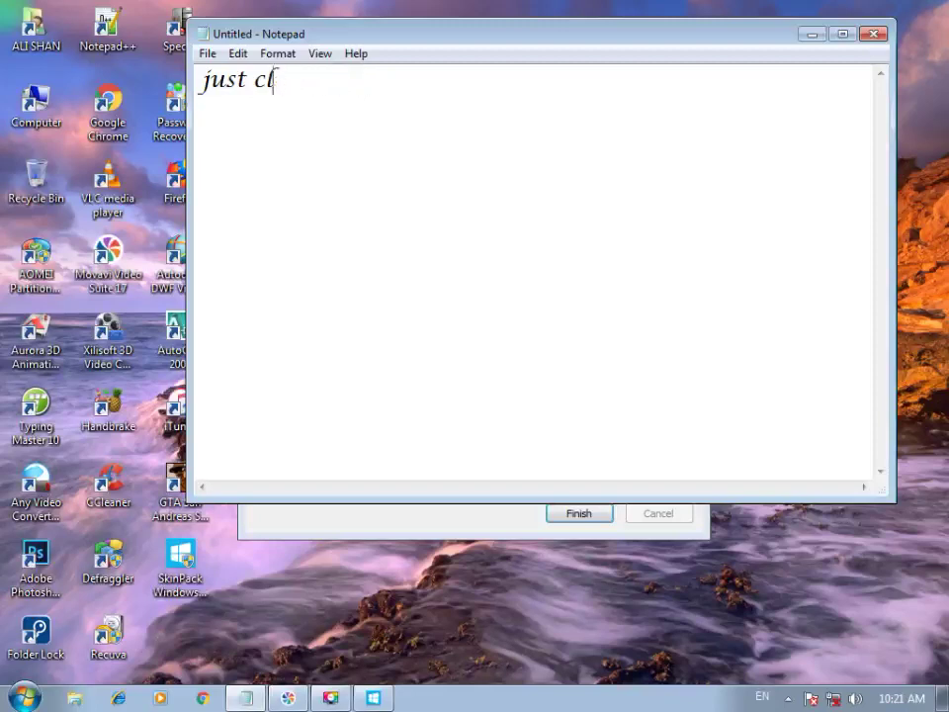
{"action": "key", "text": "BackSpace"}
{"action": "key", "text": "BackSpace"}
{"action": "key", "text": "BackSpace"}
{"action": "key", "text": "BackSpace"}
{"action": "key", "text": "BackSpace"}
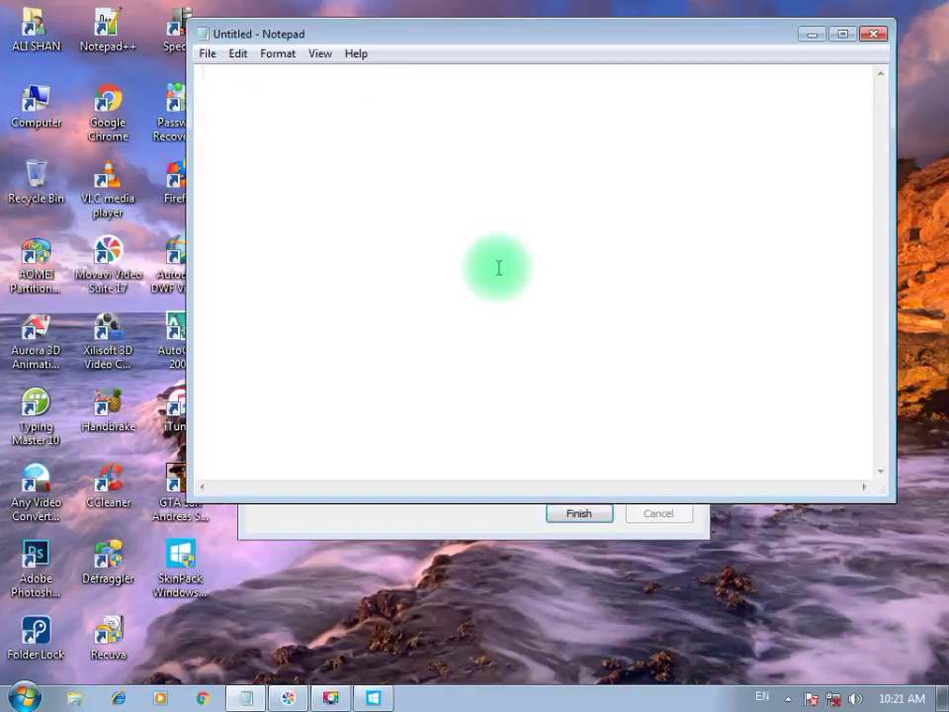
Step: Hide the note and finish the SkinPack Windows10 4.0 installation wizard with Launch SkinPack Windows10 enabled
{"action": "left_click", "coordinate": [255, 698]}
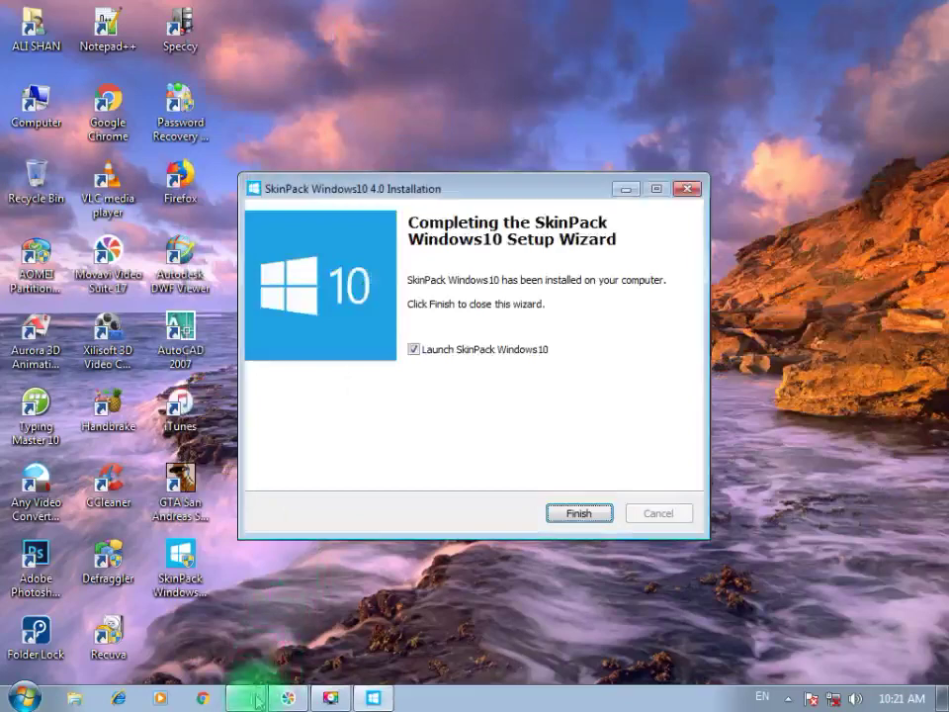
{"action": "left_click", "coordinate": [303, 653]}
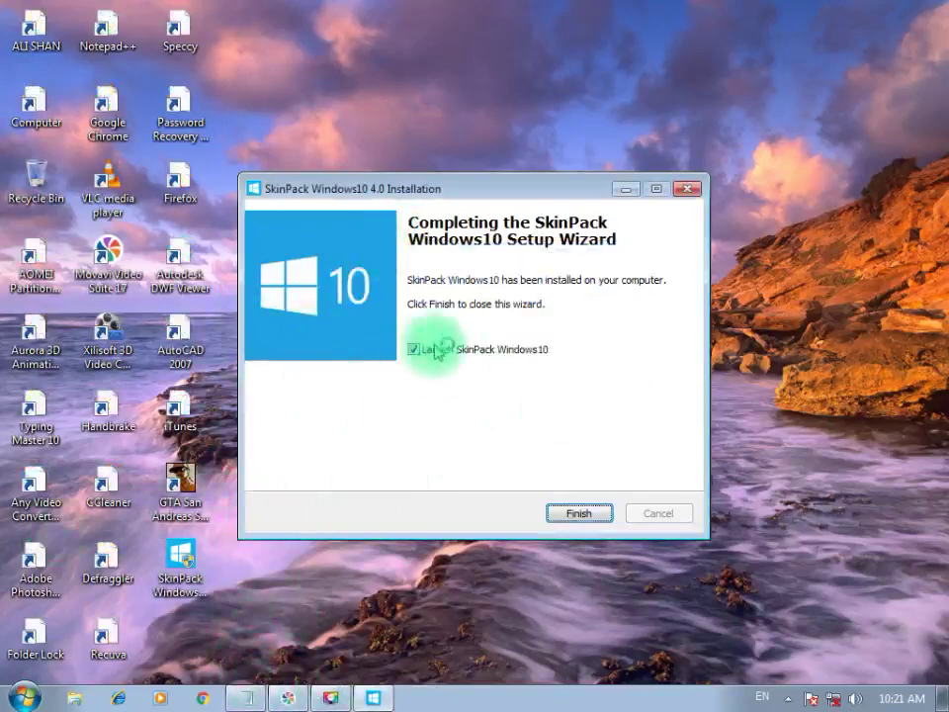
{"action": "left_click", "coordinate": [580, 515]}
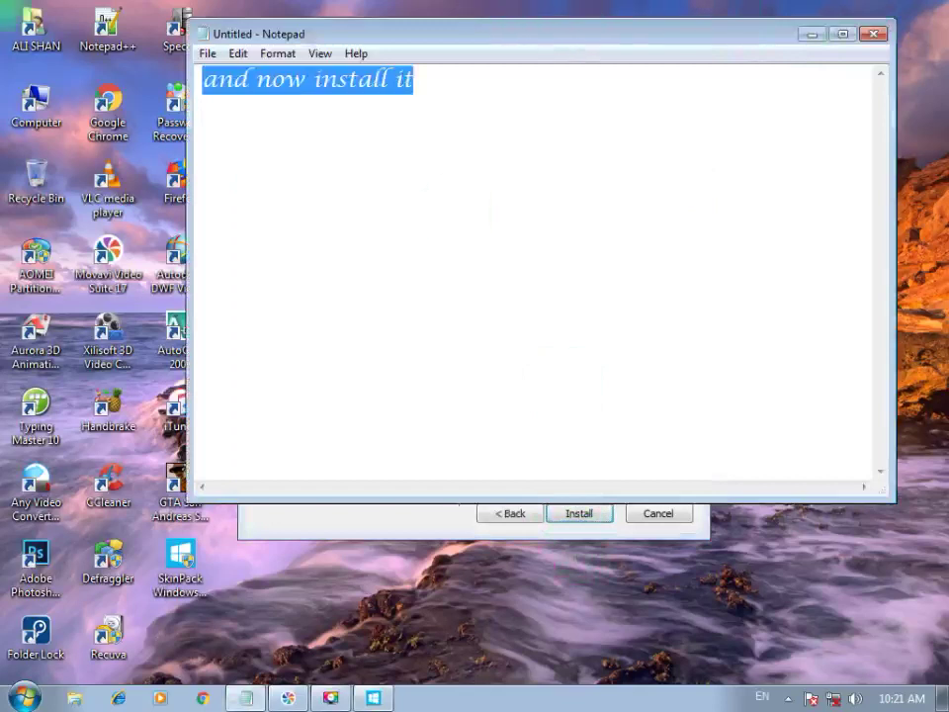
Step: Erase the text "and now install it" from the note
{"action": "left_click", "coordinate": [413, 81]}
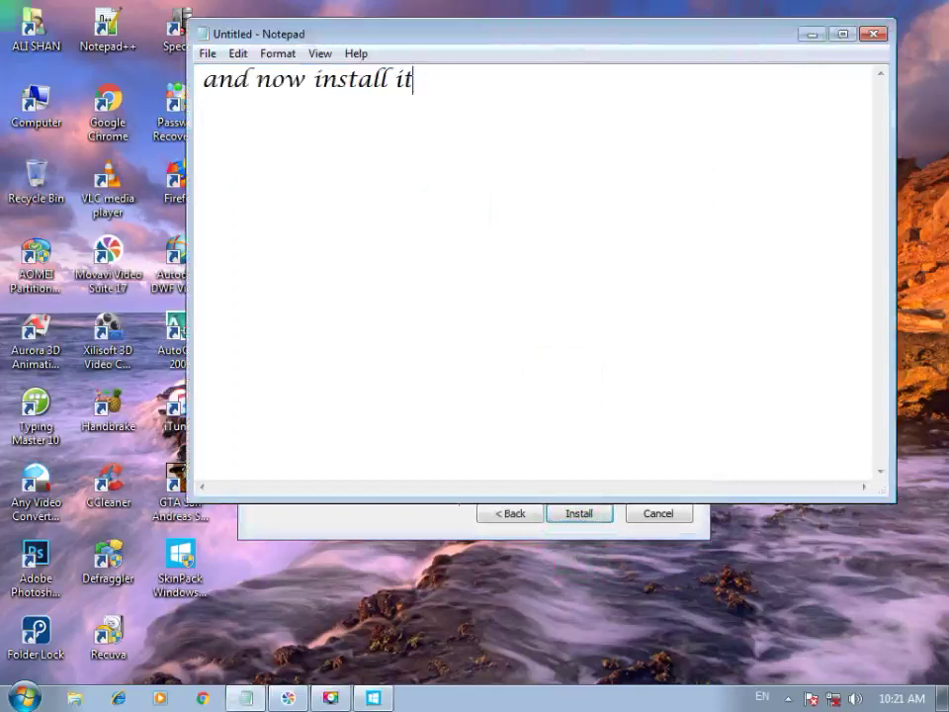
{"action": "key", "text": "BackSpace"}
{"action": "key", "text": "BackSpace"}
{"action": "key", "text": "BackSpace"}
{"action": "key", "text": "BackSpace"}
{"action": "key", "text": "BackSpace"}
{"action": "key", "text": "BackSpace"}
{"action": "key", "text": "BackSpace"}
{"action": "key", "text": "BackSpace"}
{"action": "key", "text": "BackSpace"}
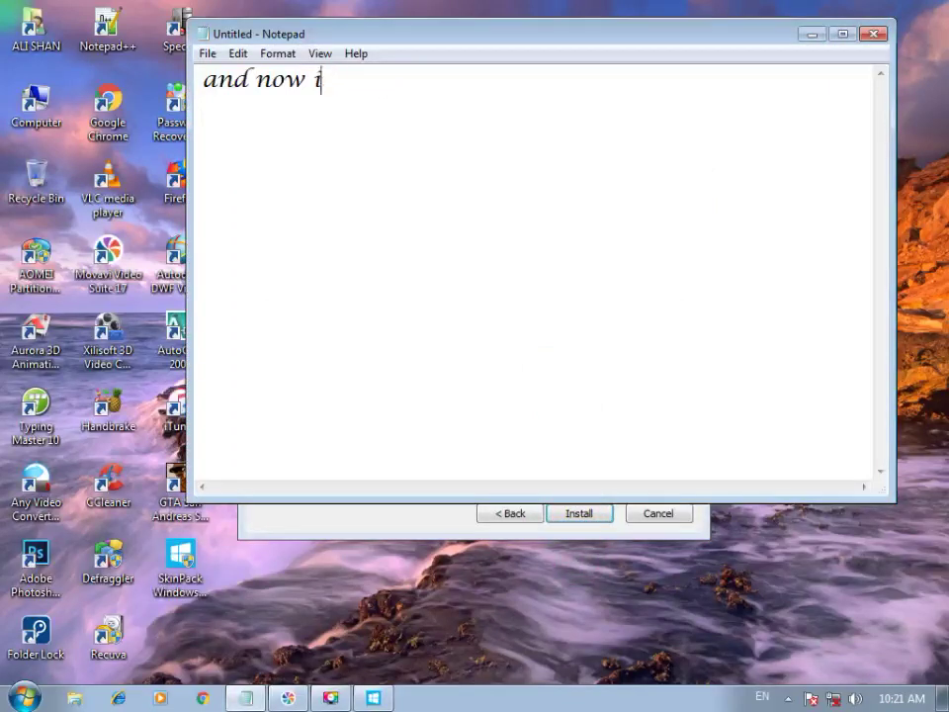
{"action": "key", "text": "BackSpace"}
{"action": "key", "text": "BackSpace"}
{"action": "key", "text": "BackSpace"}
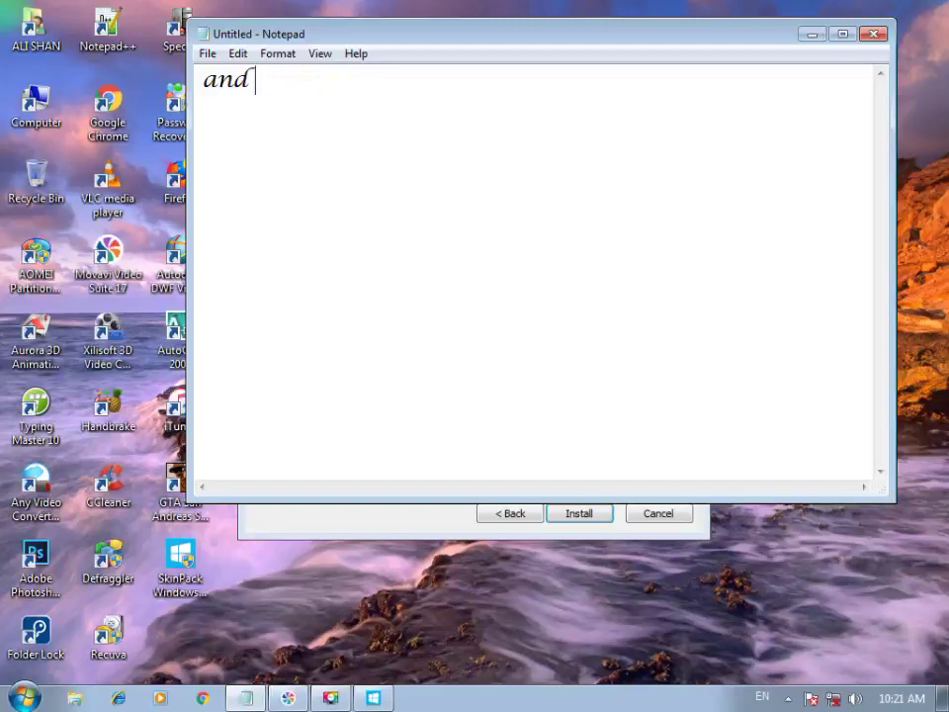
{"action": "key", "text": "BackSpace"}
{"action": "key", "text": "BackSpace"}
{"action": "key", "text": "BackSpace"}
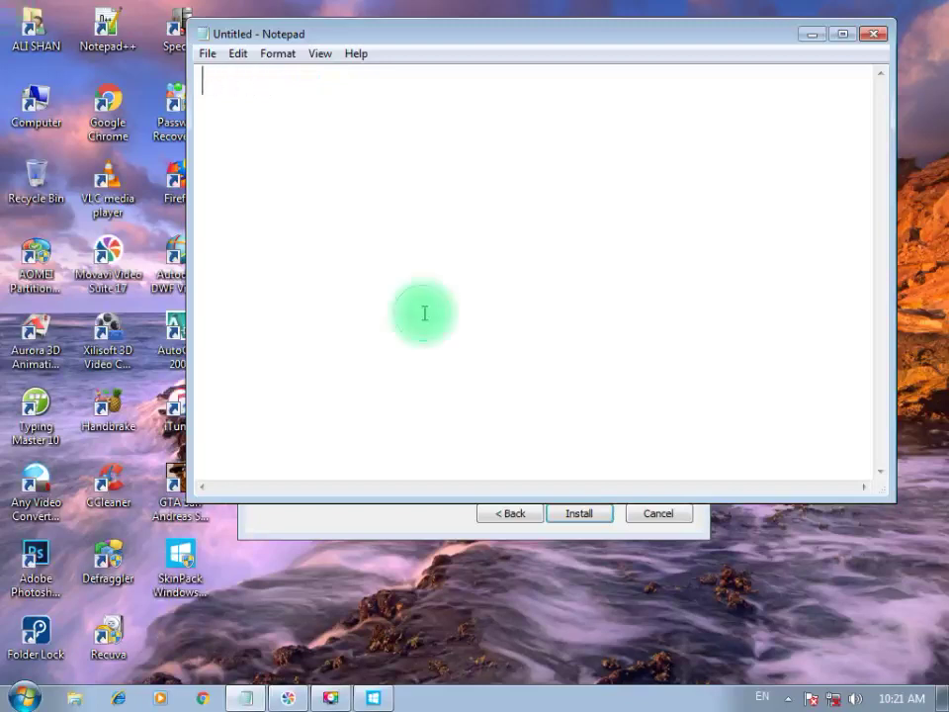
Step: Hide the note and start installing SkinPack Windows10 from the Ready to Install page
{"action": "left_click", "coordinate": [245, 695]}
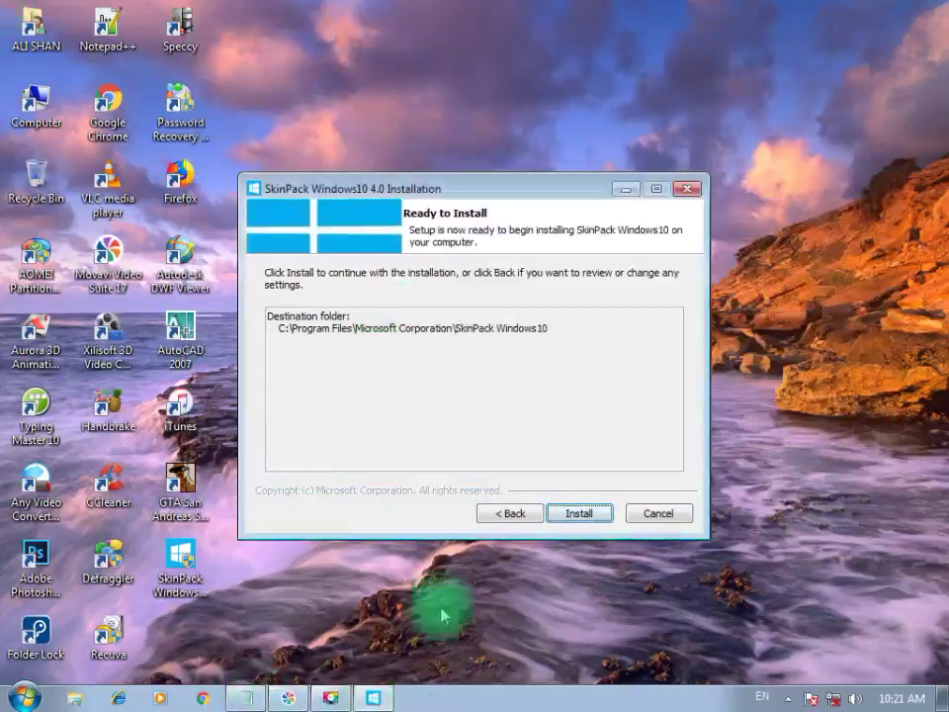
{"action": "left_click", "coordinate": [578, 514]}
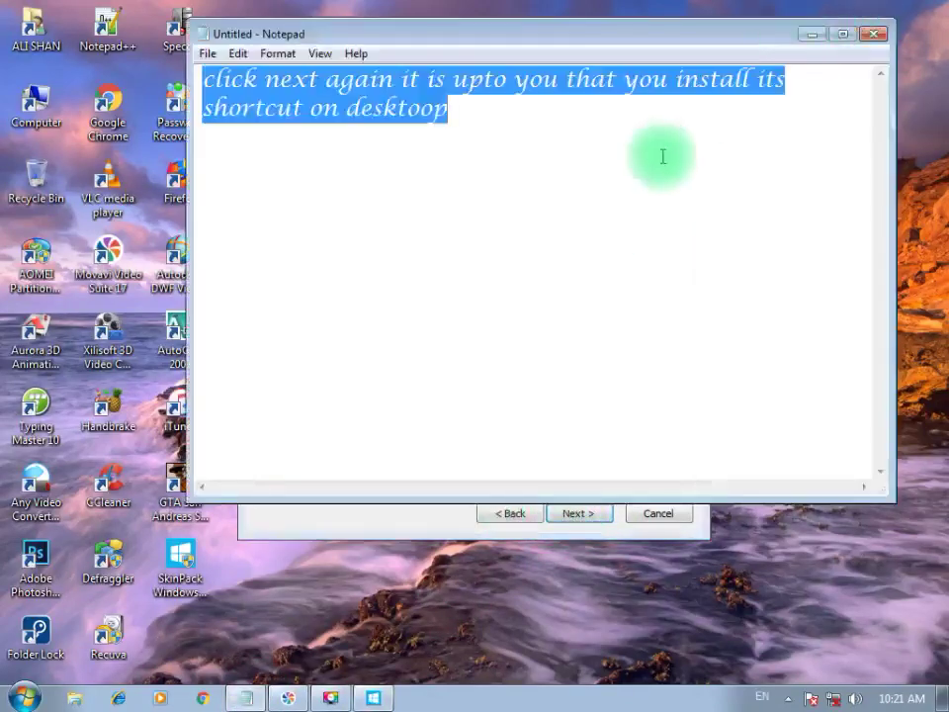
Step: Erase the text "click next again it is upto you that you install its shortcut on desktoop" from the note
{"action": "key", "text": "Right"}
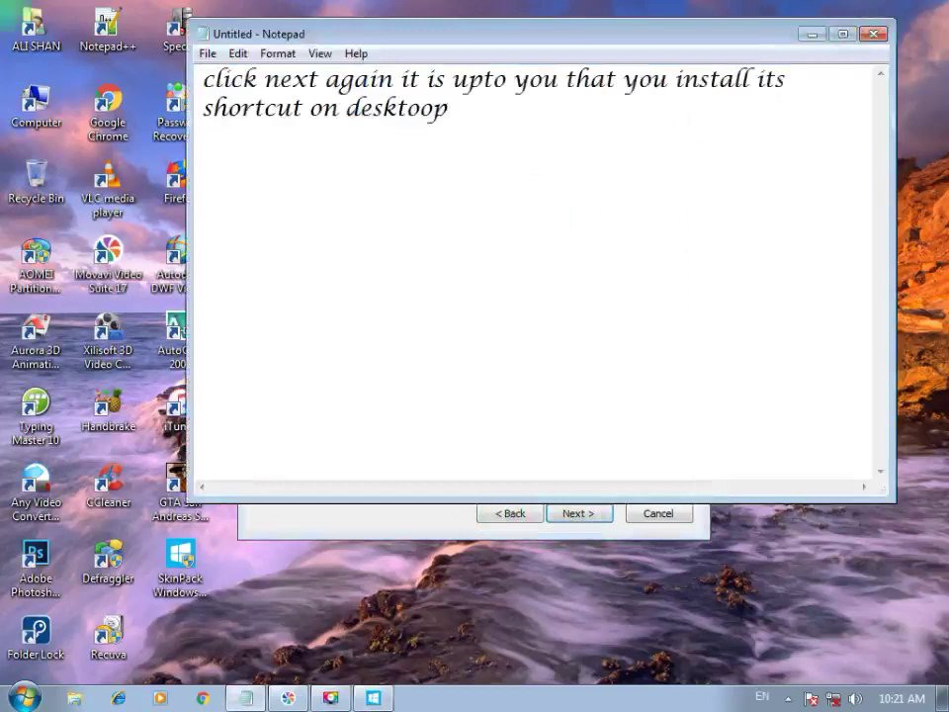
{"action": "key", "text": "BackSpace"}
{"action": "key", "text": "BackSpace"}
{"action": "key", "text": "BackSpace"}
{"action": "key", "text": "BackSpace"}
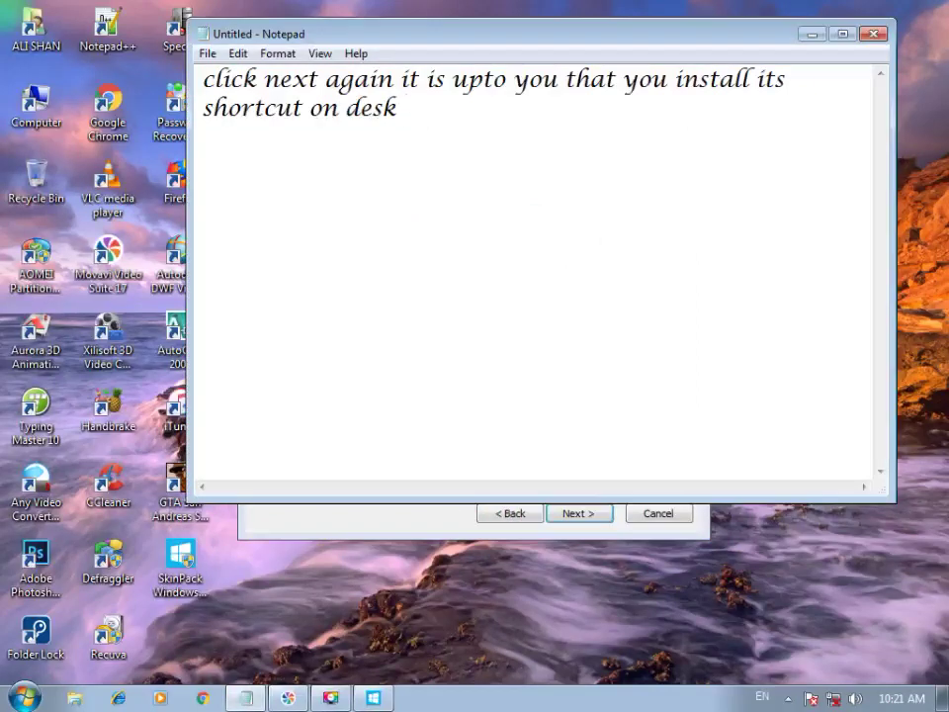
{"action": "key", "text": "BackSpace"}
{"action": "key", "text": "BackSpace"}
{"action": "key", "text": "BackSpace"}
{"action": "key", "text": "BackSpace"}
{"action": "key", "text": "BackSpace"}
{"action": "key", "text": "BackSpace"}
{"action": "key", "text": "BackSpace"}
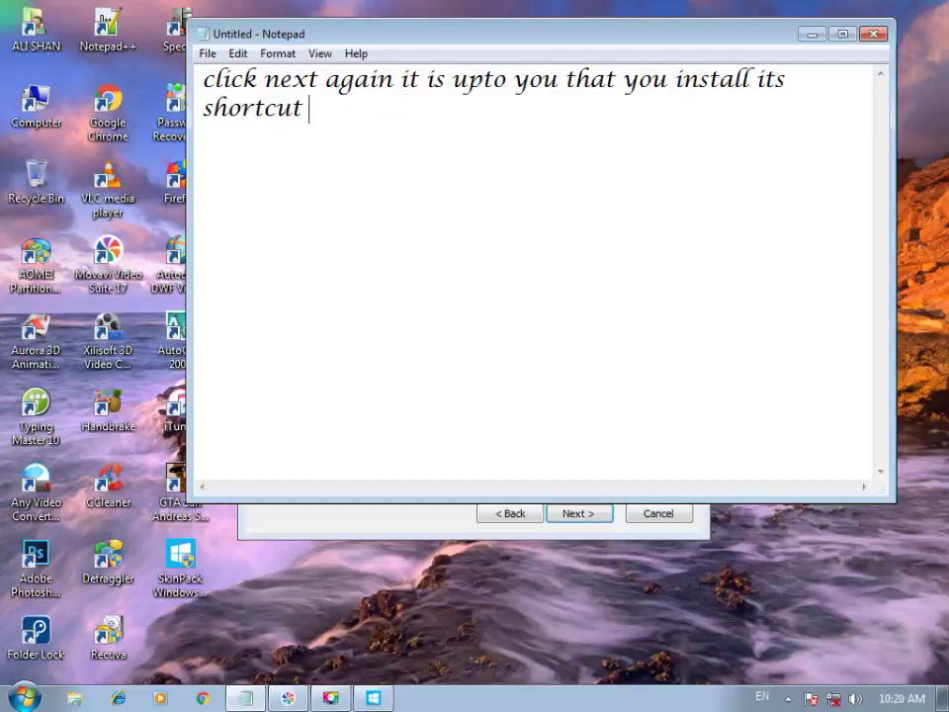
{"action": "key", "text": "BackSpace"}
{"action": "key", "text": "BackSpace"}
{"action": "key", "text": "BackSpace"}
{"action": "key", "text": "BackSpace"}
{"action": "key", "text": "BackSpace"}
{"action": "key", "text": "BackSpace"}
{"action": "key", "text": "BackSpace"}
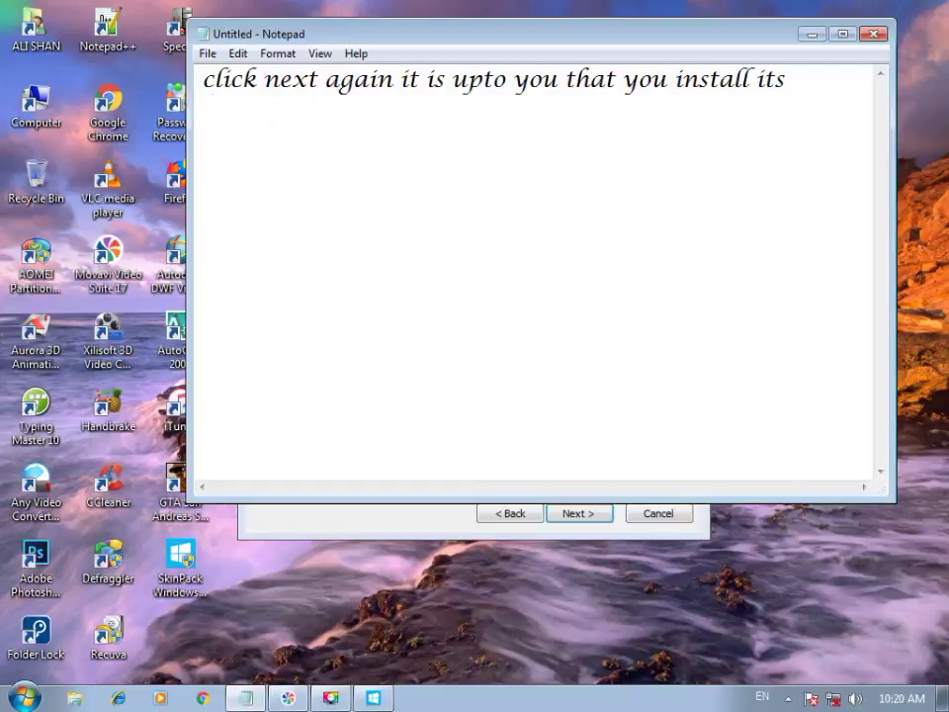
{"action": "key", "text": "BackSpace"}
{"action": "key", "text": "BackSpace"}
{"action": "key", "text": "BackSpace"}
{"action": "key", "text": "BackSpace"}
{"action": "key", "text": "BackSpace"}
{"action": "key", "text": "BackSpace"}
{"action": "key", "text": "BackSpace"}
{"action": "key", "text": "BackSpace"}
{"action": "key", "text": "BackSpace"}
{"action": "key", "text": "BackSpace"}
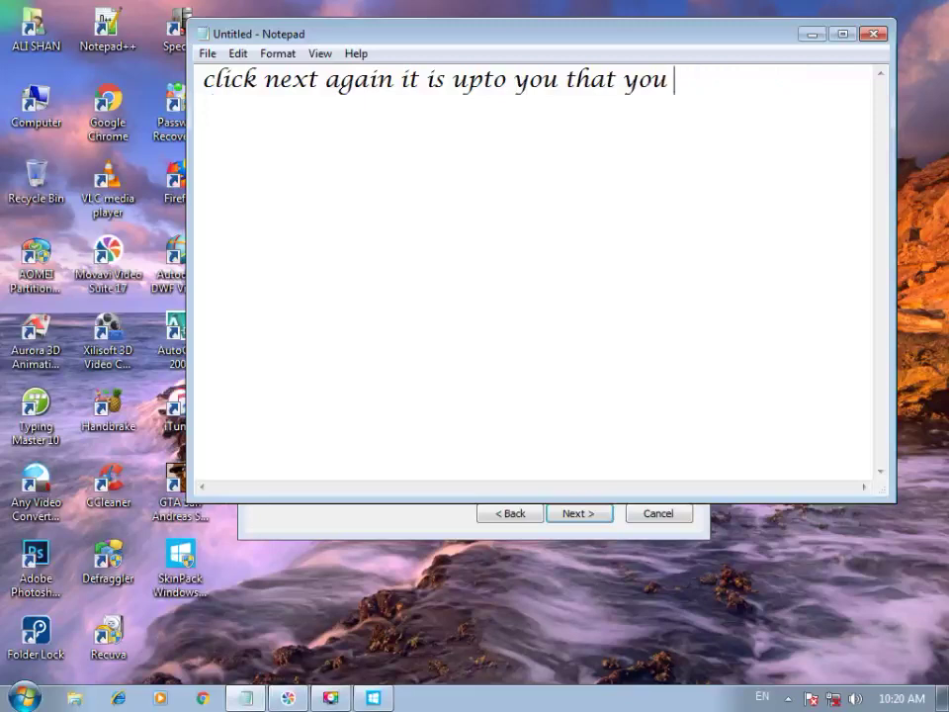
{"action": "key", "text": "BackSpace"}
{"action": "key", "text": "BackSpace"}
{"action": "key", "text": "BackSpace"}
{"action": "key", "text": "BackSpace"}
{"action": "key", "text": "BackSpace"}
{"action": "key", "text": "BackSpace"}
{"action": "key", "text": "BackSpace"}
{"action": "key", "text": "BackSpace"}
{"action": "key", "text": "BackSpace"}
{"action": "key", "text": "BackSpace"}
{"action": "key", "text": "BackSpace"}
{"action": "key", "text": "BackSpace"}
{"action": "key", "text": "BackSpace"}
{"action": "key", "text": "BackSpace"}
{"action": "key", "text": "BackSpace"}
{"action": "key", "text": "BackSpace"}
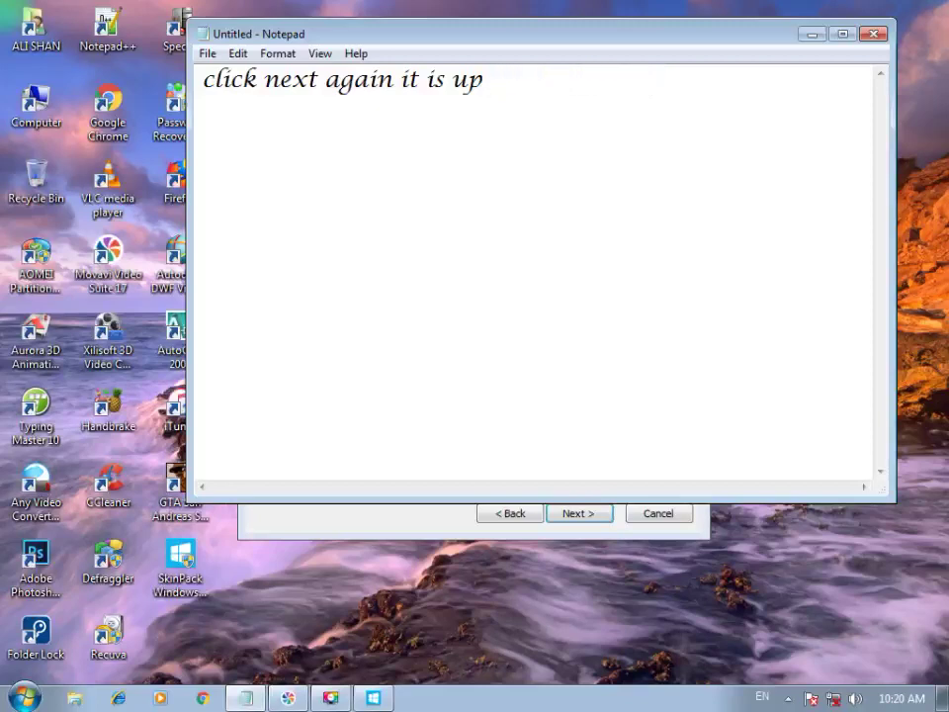
{"action": "key", "text": "BackSpace"}
{"action": "key", "text": "BackSpace"}
{"action": "key", "text": "BackSpace"}
{"action": "key", "text": "BackSpace"}
{"action": "key", "text": "BackSpace"}
{"action": "key", "text": "BackSpace"}
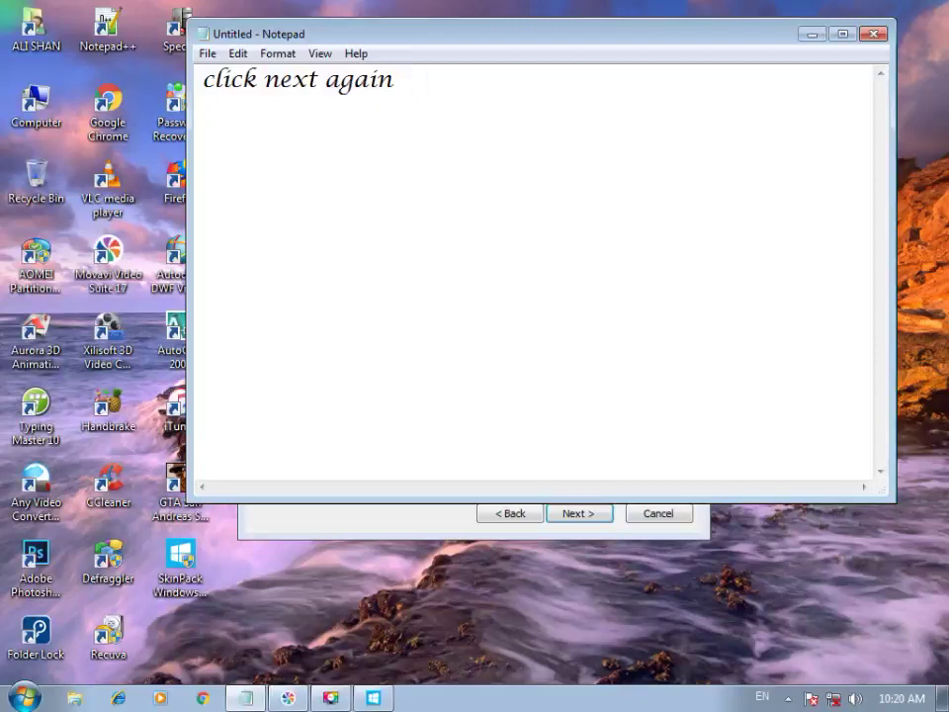
{"action": "key", "text": "BackSpace"}
{"action": "key", "text": "BackSpace"}
{"action": "key", "text": "BackSpace"}
{"action": "key", "text": "BackSpace"}
{"action": "key", "text": "BackSpace"}
{"action": "key", "text": "BackSpace"}
{"action": "key", "text": "BackSpace"}
{"action": "key", "text": "BackSpace"}
{"action": "key", "text": "BackSpace"}
{"action": "key", "text": "BackSpace"}
{"action": "key", "text": "BackSpace"}
{"action": "key", "text": "BackSpace"}
{"action": "key", "text": "BackSpace"}
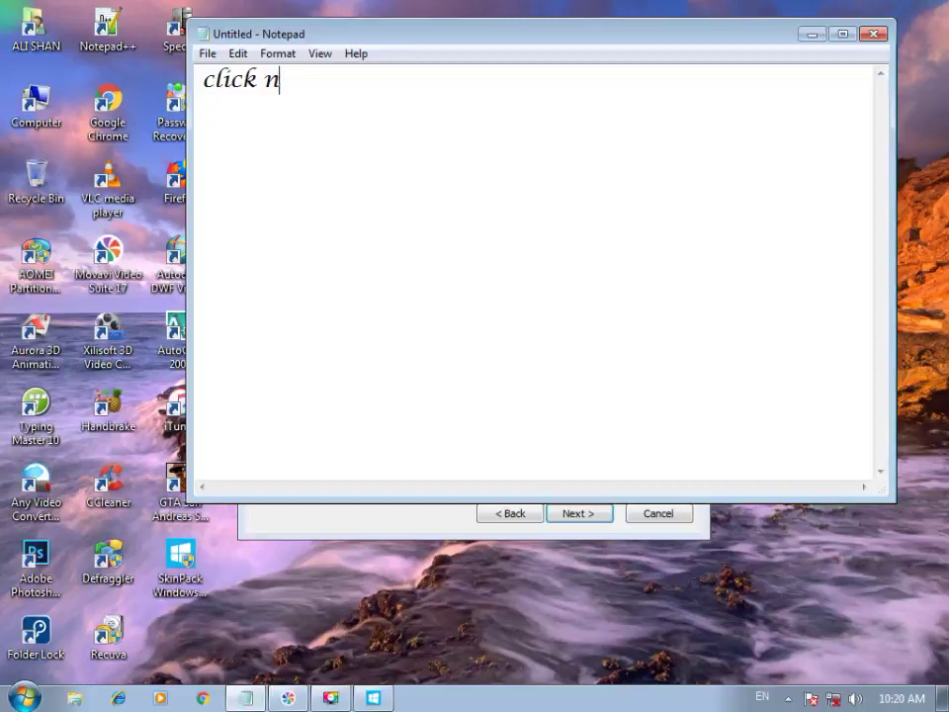
{"action": "key", "text": "BackSpace"}
{"action": "key", "text": "BackSpace"}
{"action": "key", "text": "BackSpace"}
{"action": "key", "text": "BackSpace"}
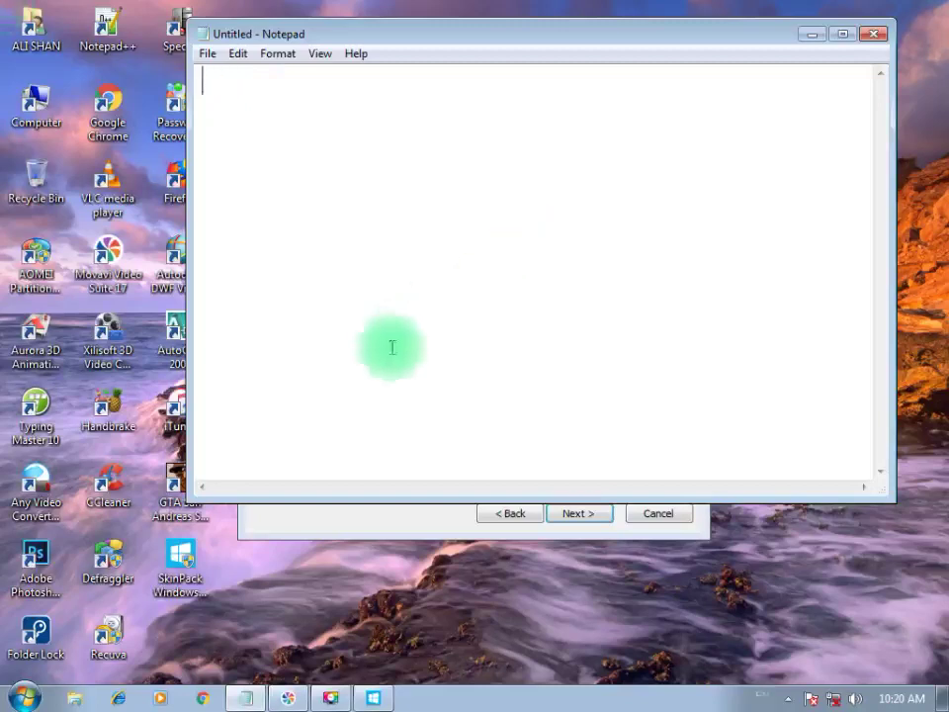
Step: Hide the note, turn off Create a Desktop icon and continue past the Select shortcuts page
{"action": "left_click", "coordinate": [245, 698]}
{"action": "left_click", "coordinate": [302, 384]}
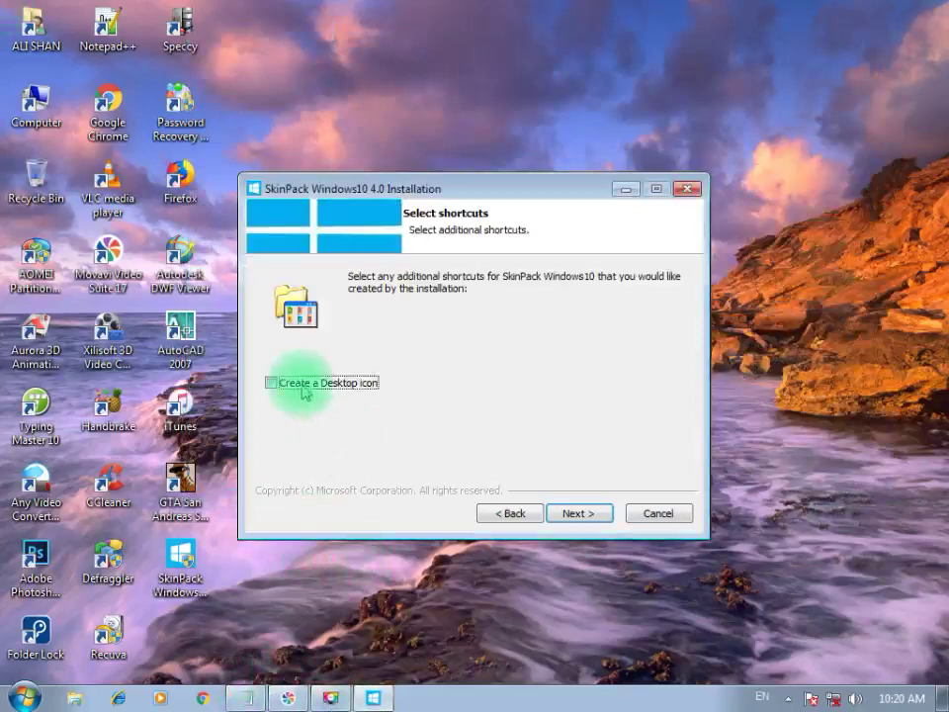
{"action": "left_click", "coordinate": [573, 513]}
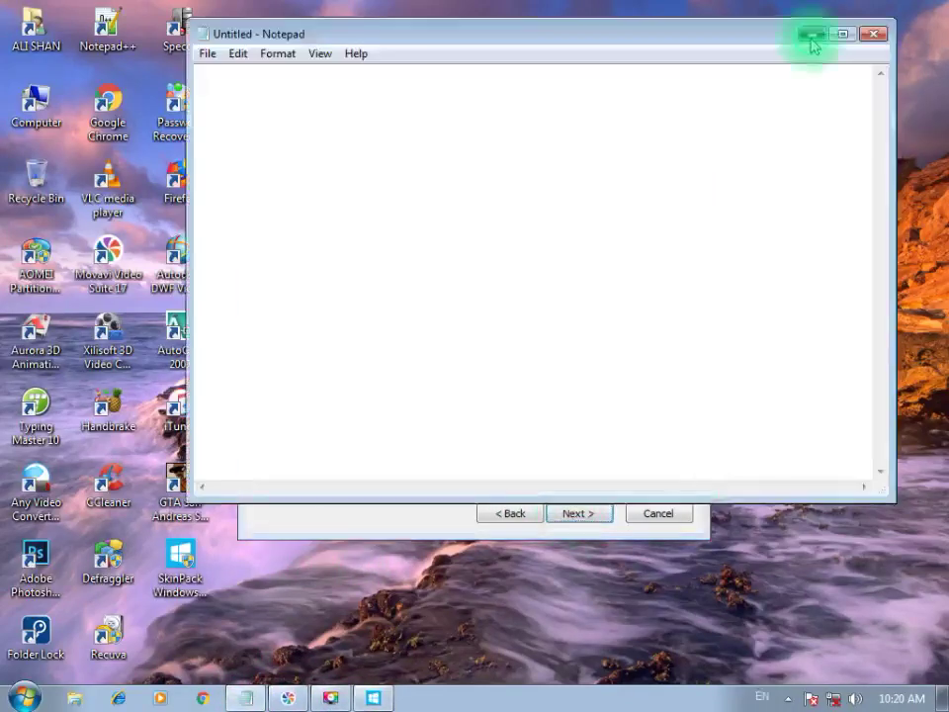
Step: Restore the text "click next again" in the note and erase it completely
{"action": "key", "text": "ctrl+z"}
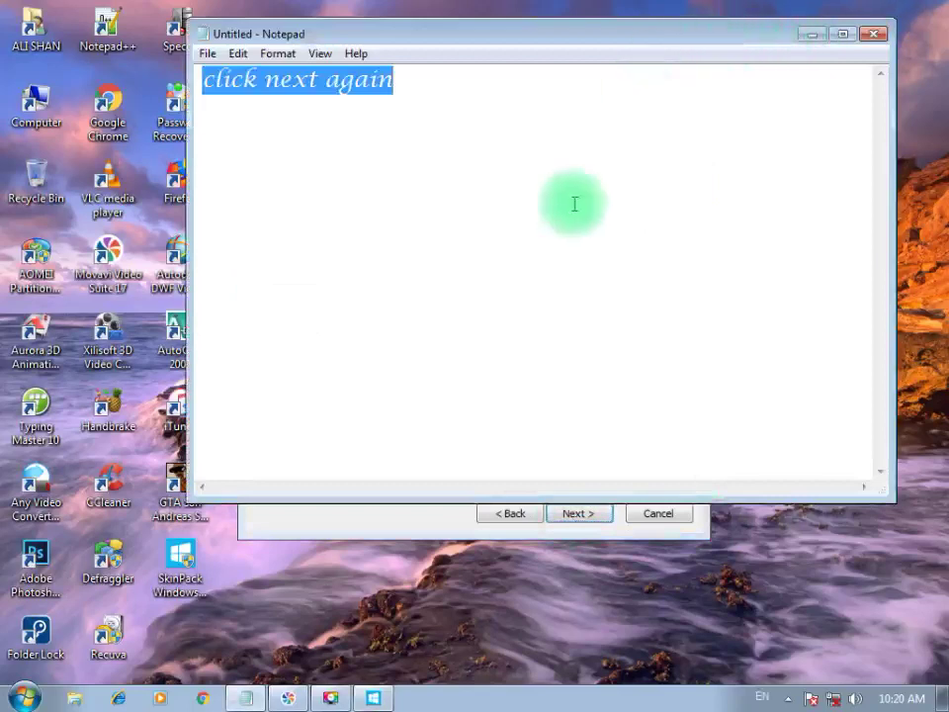
{"action": "left_click", "coordinate": [393, 80]}
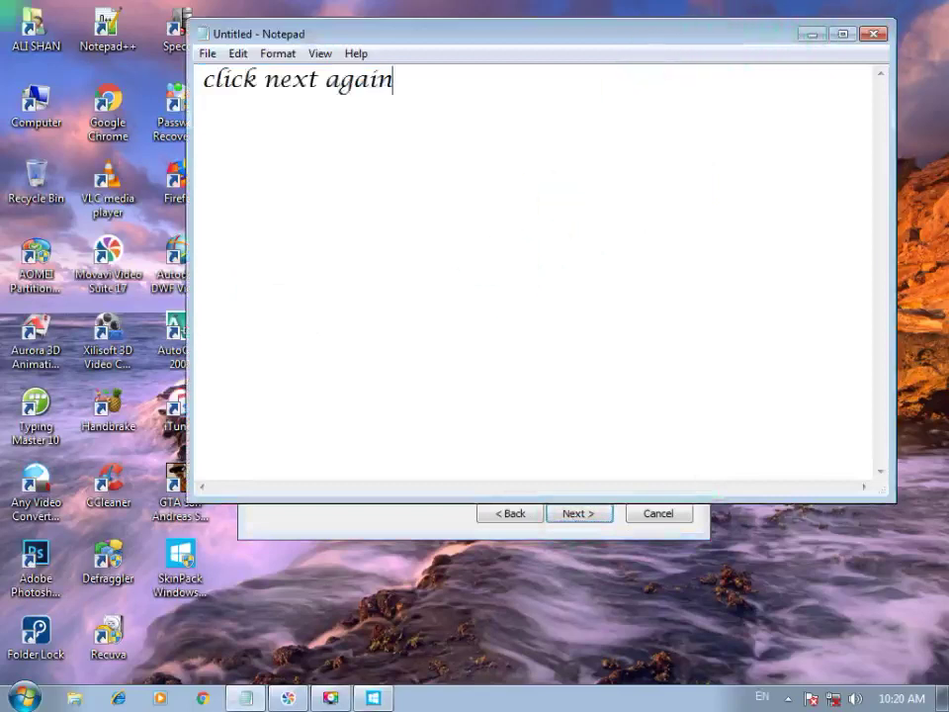
{"action": "key", "text": "BackSpace"}
{"action": "key", "text": "BackSpace"}
{"action": "key", "text": "BackSpace"}
{"action": "key", "text": "BackSpace"}
{"action": "key", "text": "BackSpace"}
{"action": "key", "text": "BackSpace"}
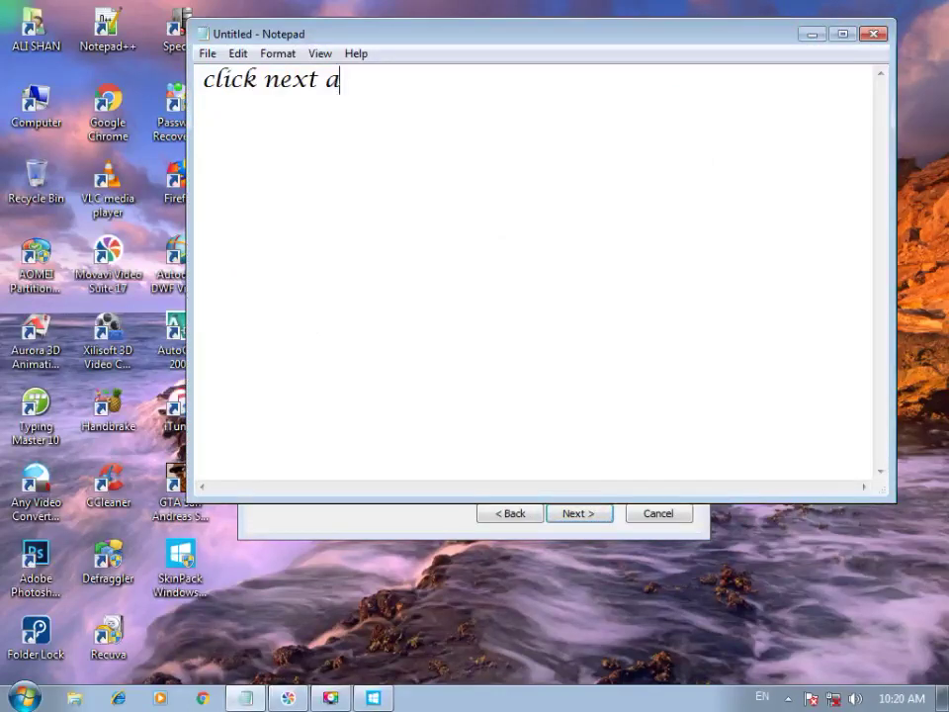
{"action": "key", "text": "BackSpace"}
{"action": "key", "text": "BackSpace"}
{"action": "key", "text": "BackSpace"}
{"action": "key", "text": "BackSpace"}
{"action": "key", "text": "BackSpace"}
{"action": "key", "text": "BackSpace"}
{"action": "key", "text": "BackSpace"}
{"action": "key", "text": "BackSpace"}
{"action": "key", "text": "BackSpace"}
{"action": "key", "text": "BackSpace"}
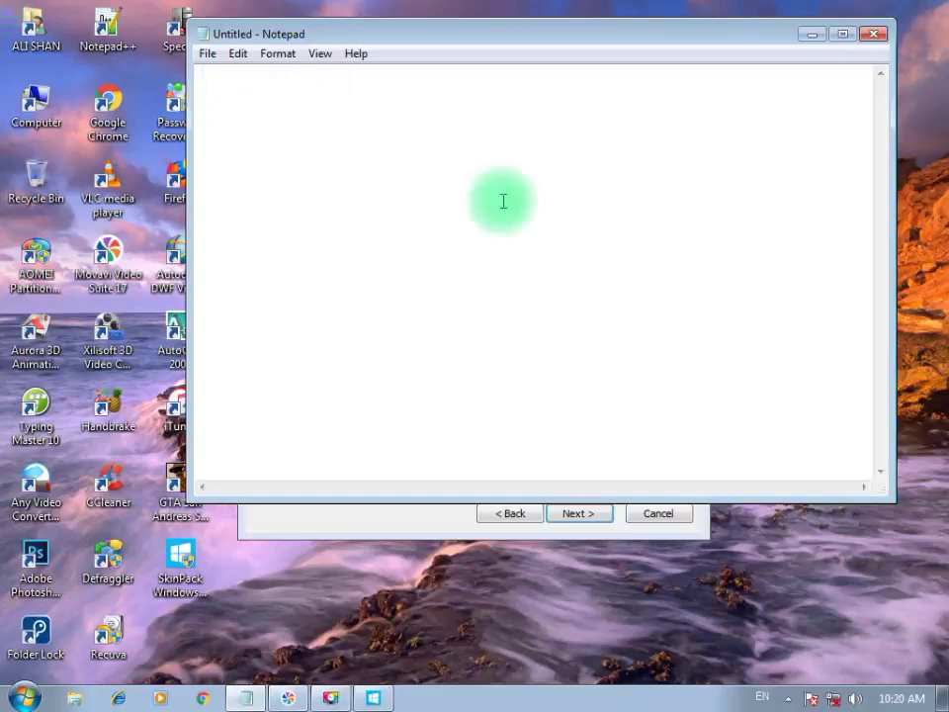
Step: Hide the note and accept the destination folder C:\Program Files\Microsoft Corporation\SkinPack Windows10 in the installation wizard
{"action": "left_click", "coordinate": [247, 698]}
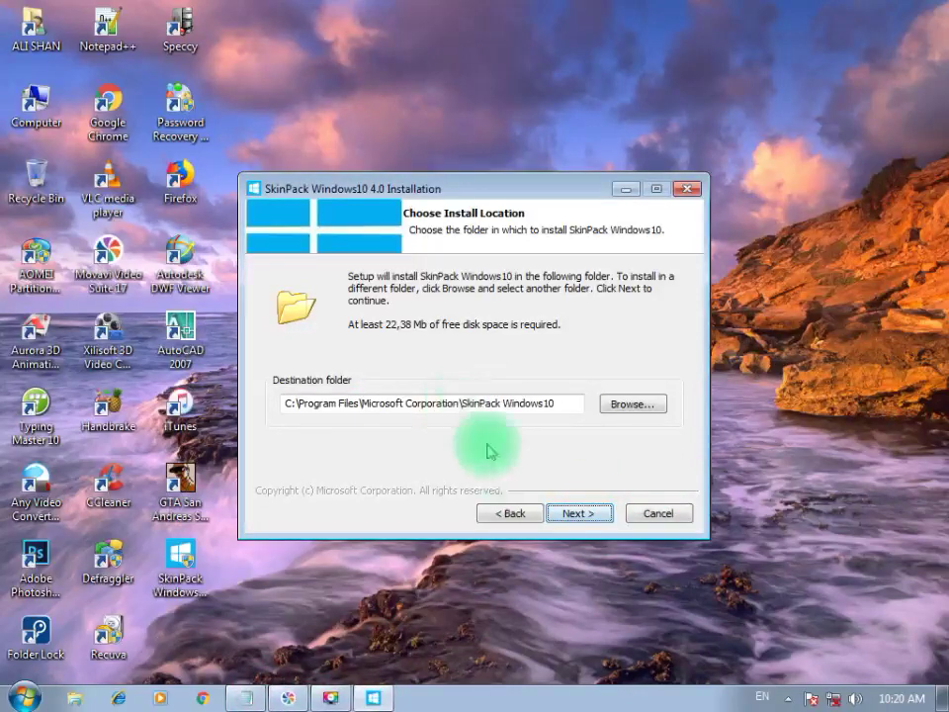
{"action": "left_click", "coordinate": [567, 512]}
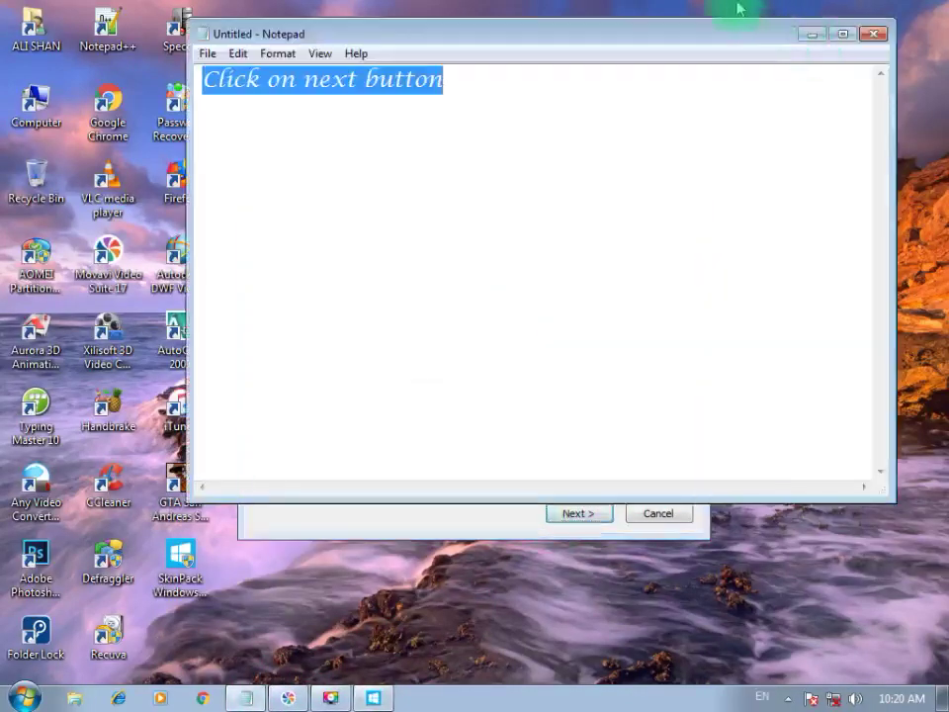
Step: Erase the text "Click on next button" from the note
{"action": "key", "text": "End"}
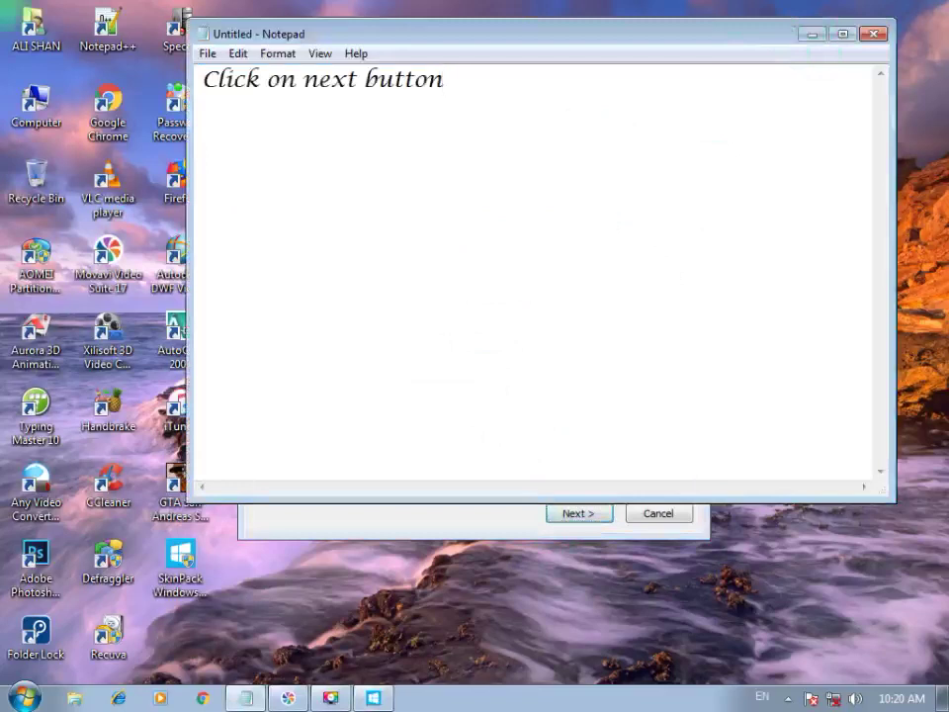
{"action": "key", "text": "BackSpace"}
{"action": "key", "text": "BackSpace"}
{"action": "key", "text": "BackSpace"}
{"action": "key", "text": "BackSpace"}
{"action": "key", "text": "BackSpace"}
{"action": "key", "text": "BackSpace"}
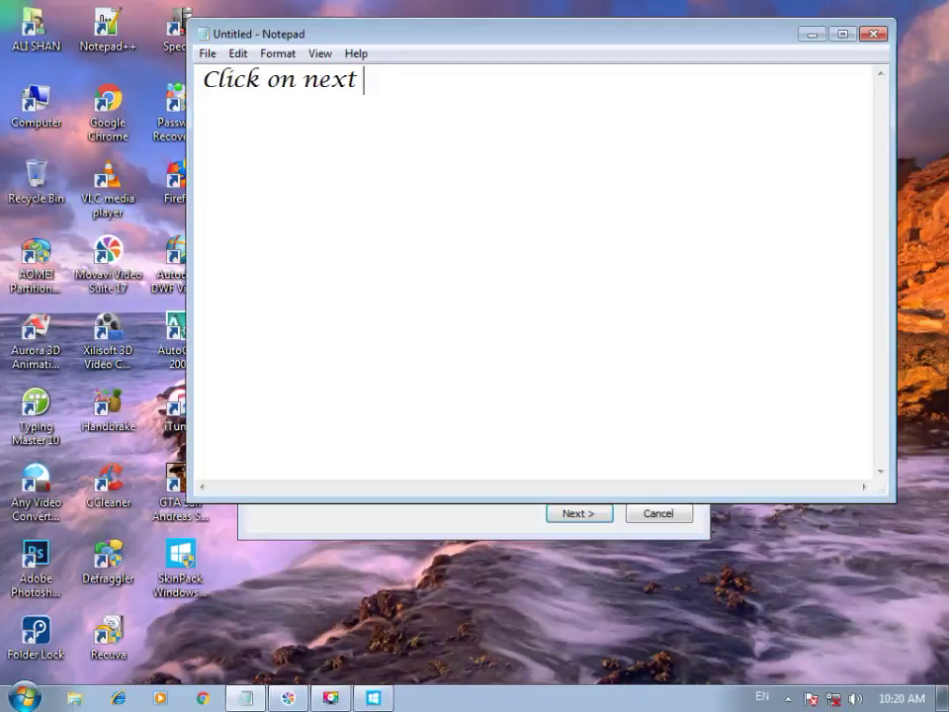
{"action": "key", "text": "BackSpace"}
{"action": "key", "text": "BackSpace"}
{"action": "key", "text": "BackSpace"}
{"action": "key", "text": "BackSpace"}
{"action": "key", "text": "BackSpace"}
{"action": "key", "text": "BackSpace"}
{"action": "key", "text": "BackSpace"}
{"action": "key", "text": "BackSpace"}
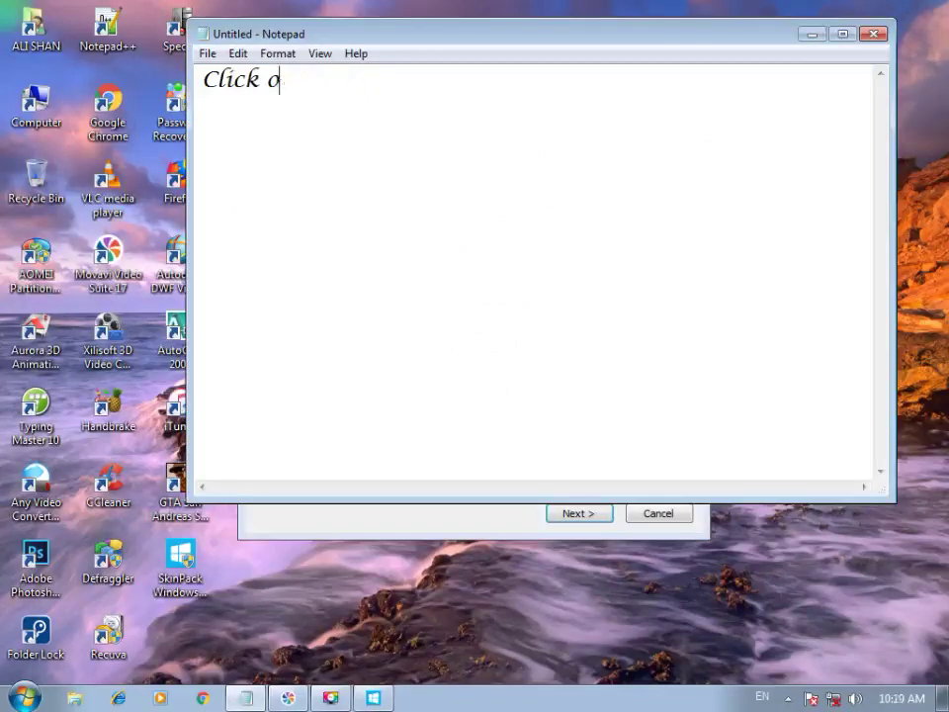
{"action": "key", "text": "BackSpace"}
{"action": "key", "text": "BackSpace"}
{"action": "key", "text": "BackSpace"}
{"action": "key", "text": "BackSpace"}
{"action": "key", "text": "BackSpace"}
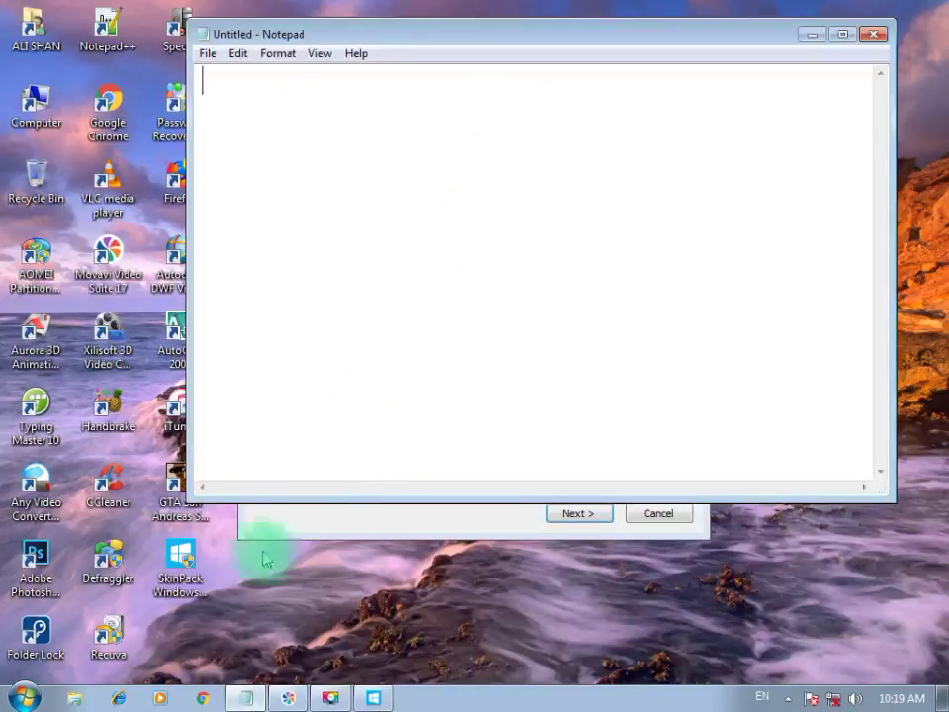
Step: Hide the note, close the SkinPack Windows10 setup wizard and launch the SkinPack Windows10 installer from the desktop
{"action": "left_click", "coordinate": [245, 698]}
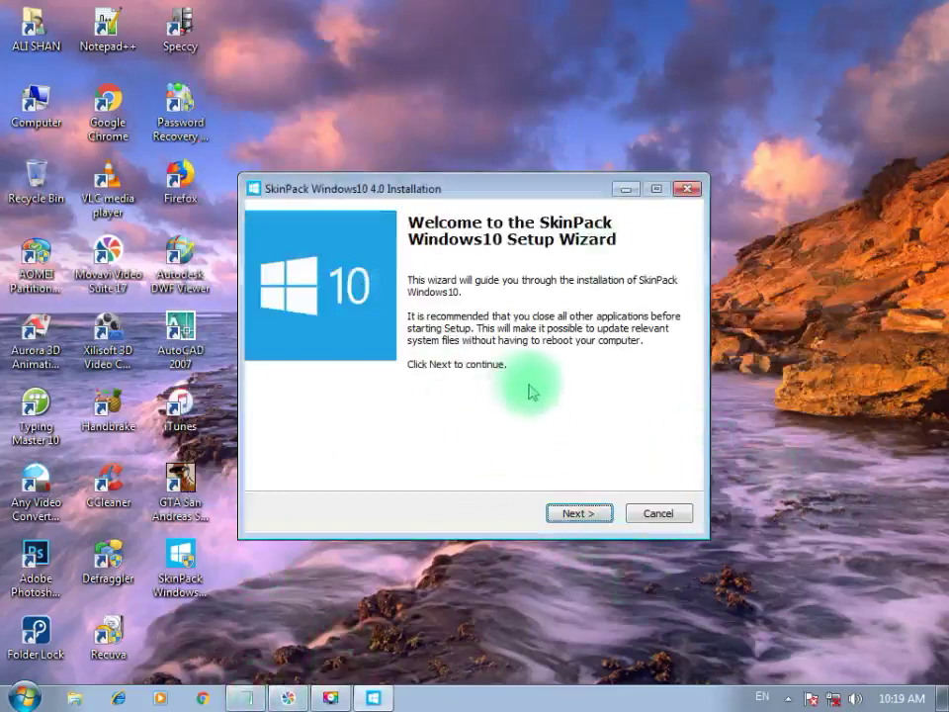
{"action": "key", "text": "alt+F4"}
{"action": "double_click", "coordinate": [180, 565]}
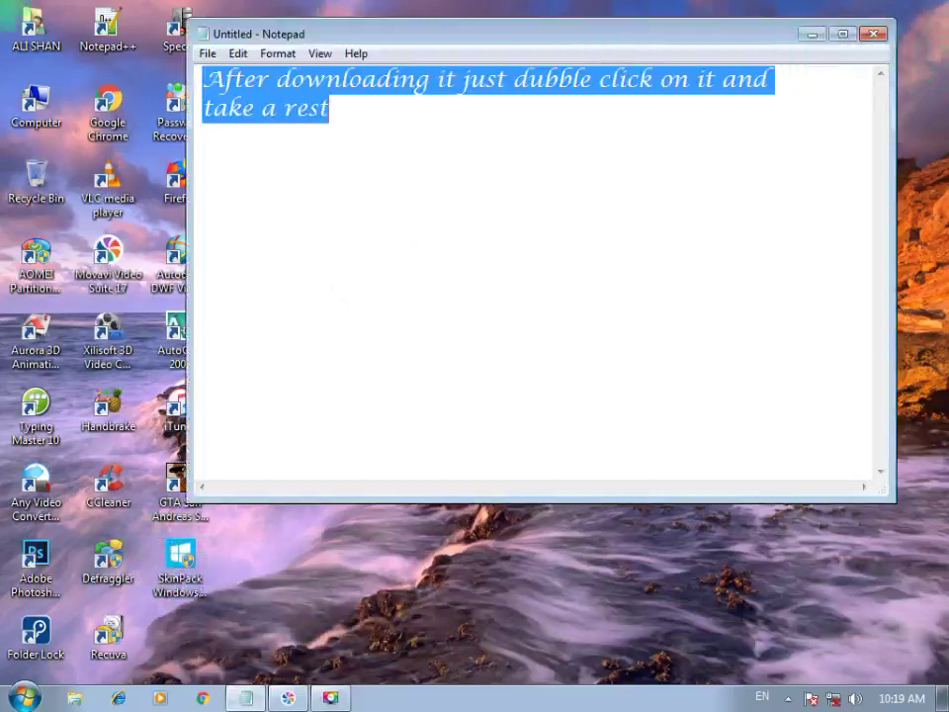
Step: Erase the text "After downloading it just dubble click on it and take a rest" from the note
{"action": "left_click", "coordinate": [330, 108]}
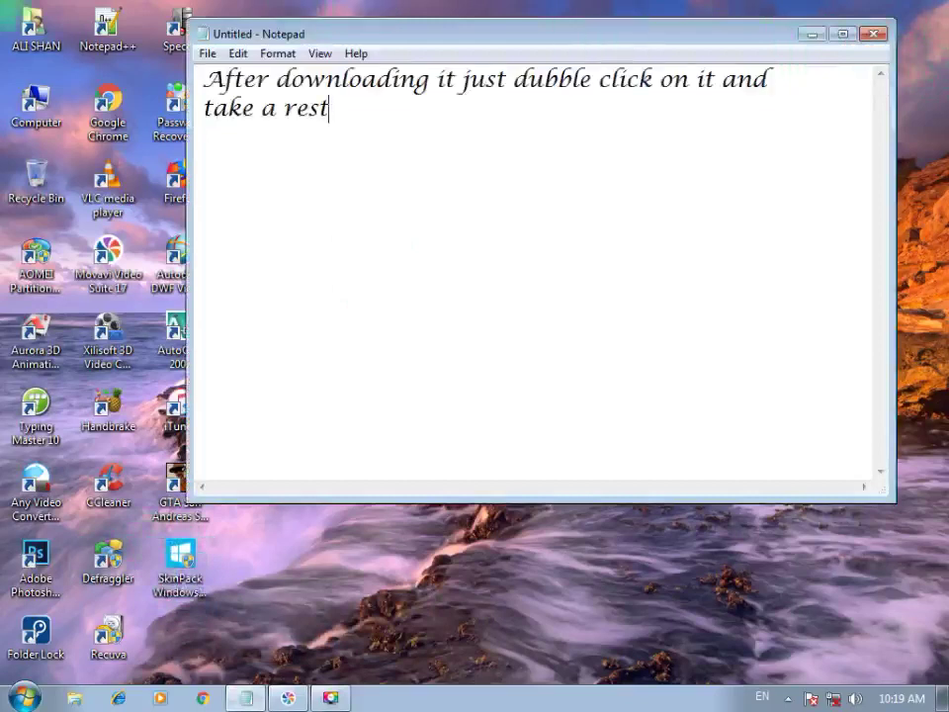
{"action": "key", "text": "BackSpace"}
{"action": "key", "text": "BackSpace"}
{"action": "key", "text": "BackSpace"}
{"action": "key", "text": "BackSpace"}
{"action": "key", "text": "BackSpace"}
{"action": "key", "text": "BackSpace"}
{"action": "key", "text": "BackSpace"}
{"action": "key", "text": "BackSpace"}
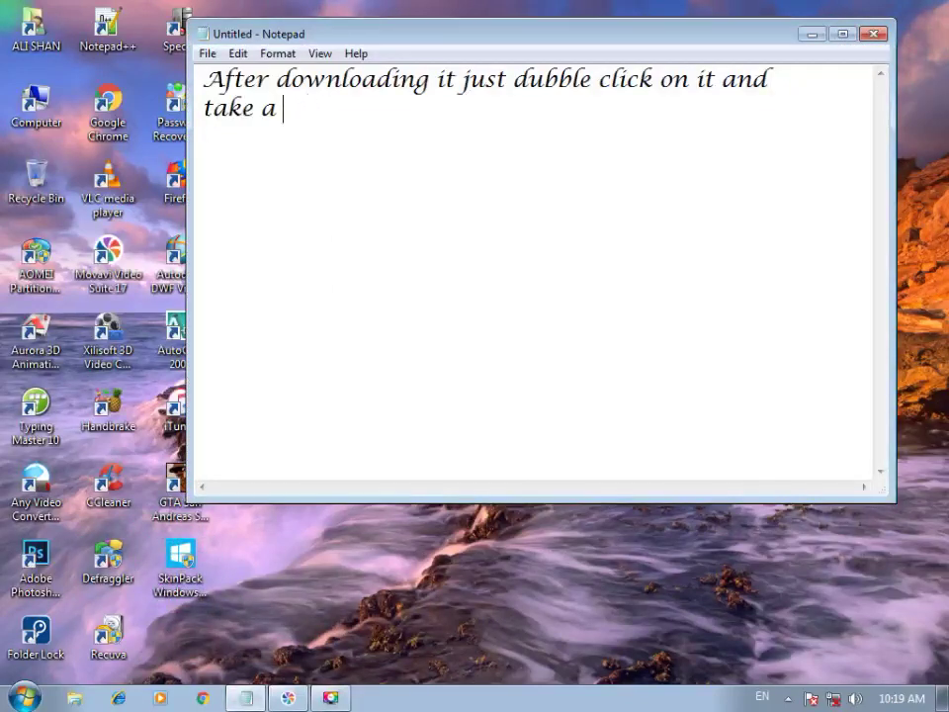
{"action": "key", "text": "BackSpace"}
{"action": "key", "text": "BackSpace"}
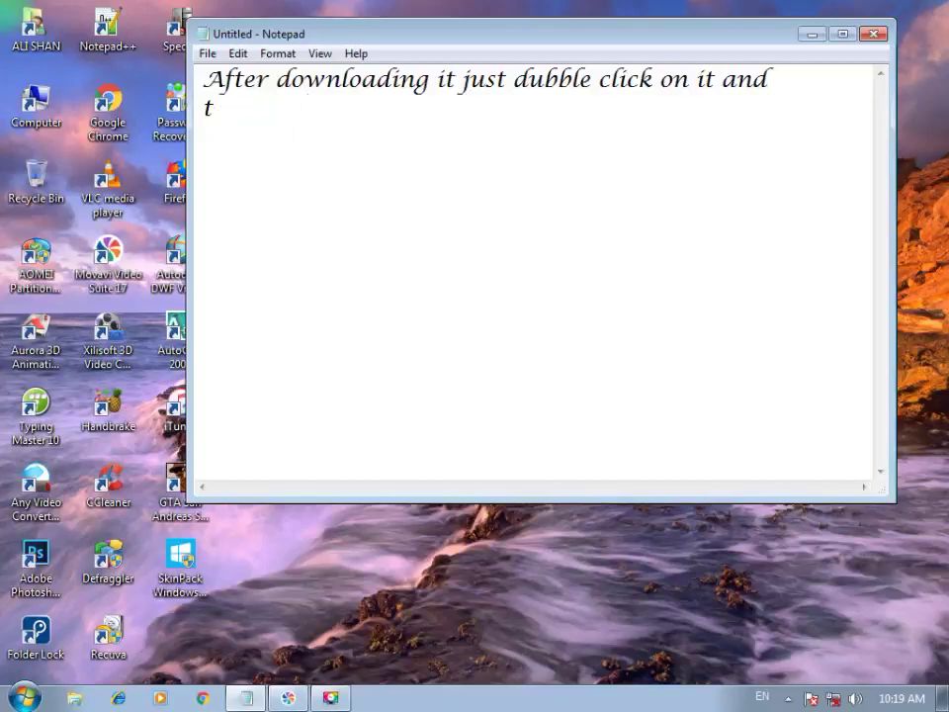
{"action": "type", "text": "ak"}
{"action": "key", "text": "BackSpace"}
{"action": "key", "text": "BackSpace"}
{"action": "key", "text": "BackSpace"}
{"action": "key", "text": "BackSpace"}
{"action": "key", "text": "BackSpace"}
{"action": "key", "text": "BackSpace"}
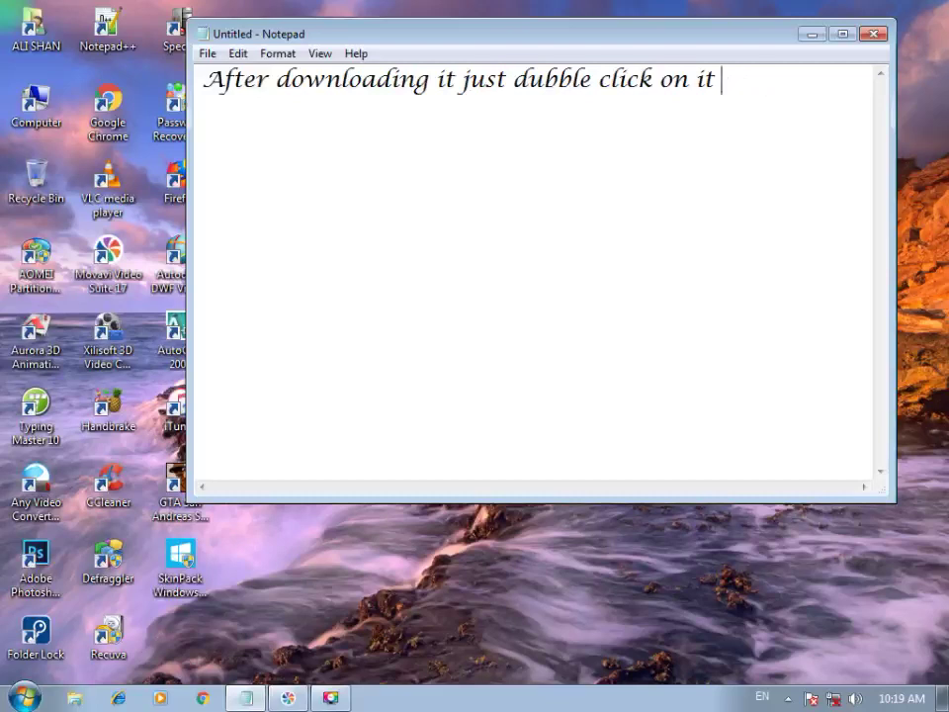
{"action": "key", "text": "BackSpace"}
{"action": "key", "text": "BackSpace"}
{"action": "key", "text": "BackSpace"}
{"action": "key", "text": "BackSpace"}
{"action": "key", "text": "BackSpace"}
{"action": "key", "text": "BackSpace"}
{"action": "key", "text": "BackSpace"}
{"action": "key", "text": "BackSpace"}
{"action": "key", "text": "BackSpace"}
{"action": "key", "text": "BackSpace"}
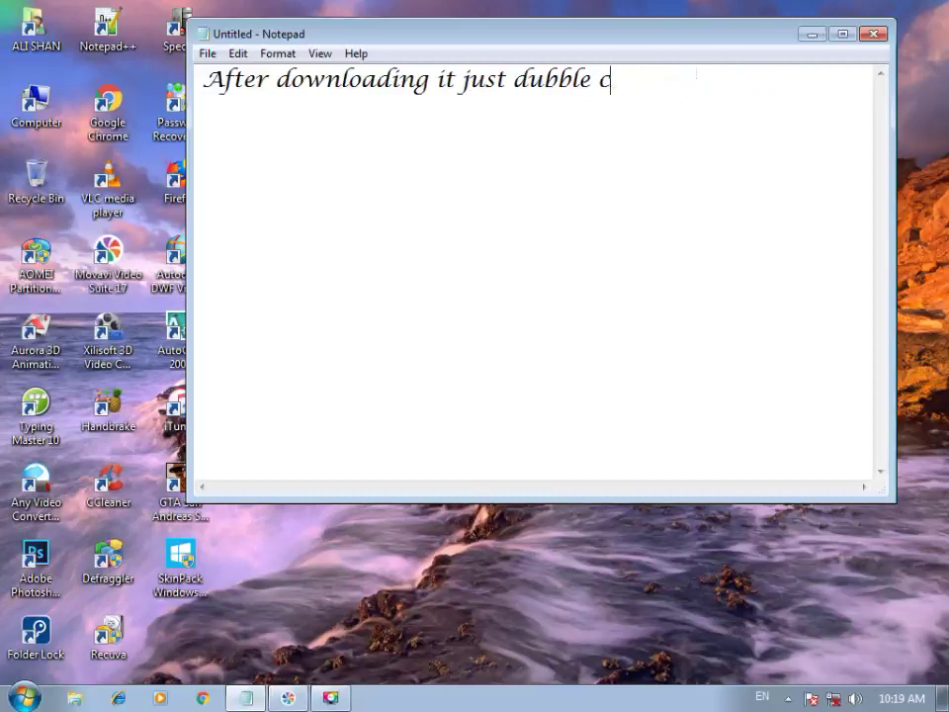
{"action": "key", "text": "BackSpace"}
{"action": "key", "text": "BackSpace"}
{"action": "key", "text": "BackSpace"}
{"action": "key", "text": "BackSpace"}
{"action": "key", "text": "BackSpace"}
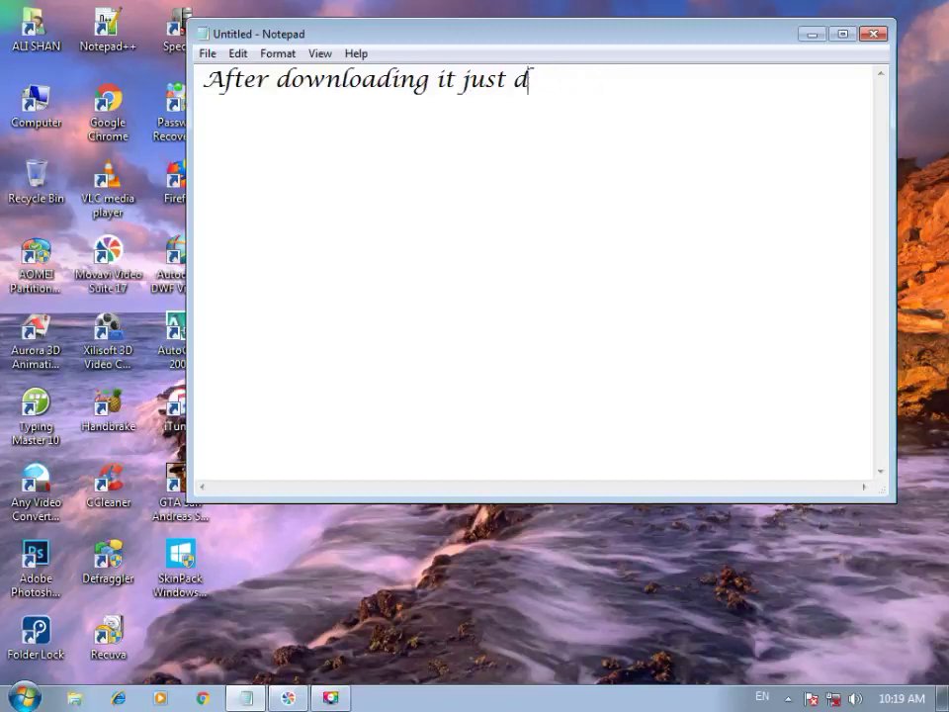
{"action": "key", "text": "BackSpace"}
{"action": "key", "text": "BackSpace"}
{"action": "key", "text": "BackSpace"}
{"action": "key", "text": "BackSpace"}
{"action": "key", "text": "BackSpace"}
{"action": "key", "text": "BackSpace"}
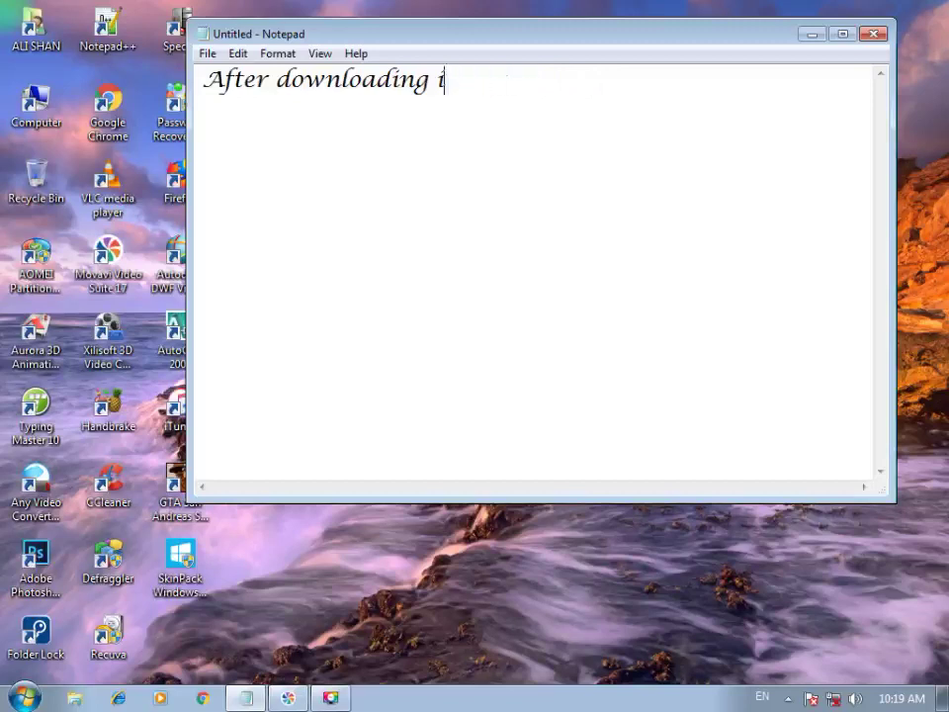
{"action": "key", "text": "BackSpace"}
{"action": "key", "text": "BackSpace"}
{"action": "key", "text": "BackSpace"}
{"action": "key", "text": "BackSpace"}
{"action": "key", "text": "BackSpace"}
{"action": "key", "text": "BackSpace"}
{"action": "key", "text": "BackSpace"}
{"action": "key", "text": "BackSpace"}
{"action": "key", "text": "BackSpace"}
{"action": "key", "text": "BackSpace"}
{"action": "key", "text": "BackSpace"}
{"action": "key", "text": "BackSpace"}
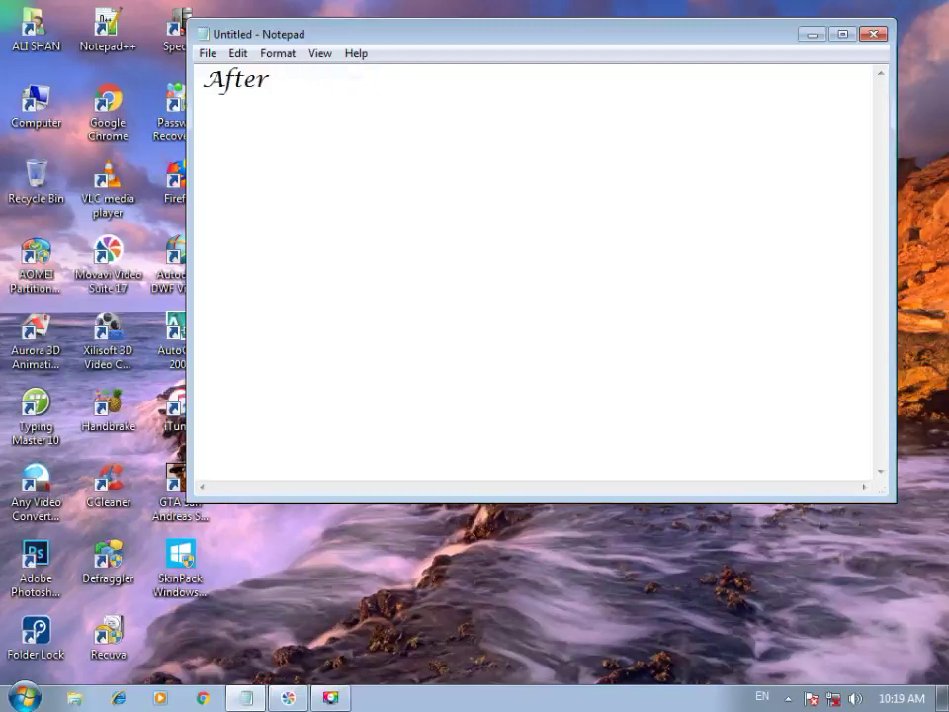
{"action": "key", "text": "BackSpace"}
{"action": "key", "text": "BackSpace"}
{"action": "key", "text": "BackSpace"}
{"action": "key", "text": "BackSpace"}
Step: Restore the text "You need to download windows 10 skinpack" in the note and move the note window clear of the desktop icons
{"action": "key", "text": "ctrl+z"}
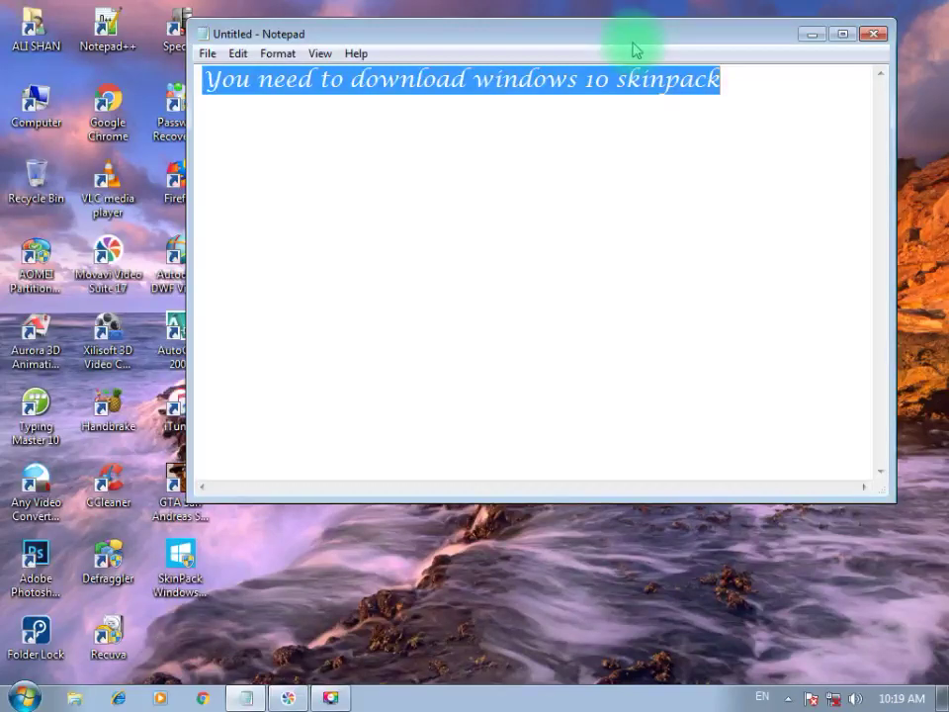
{"action": "key", "text": "Right"}
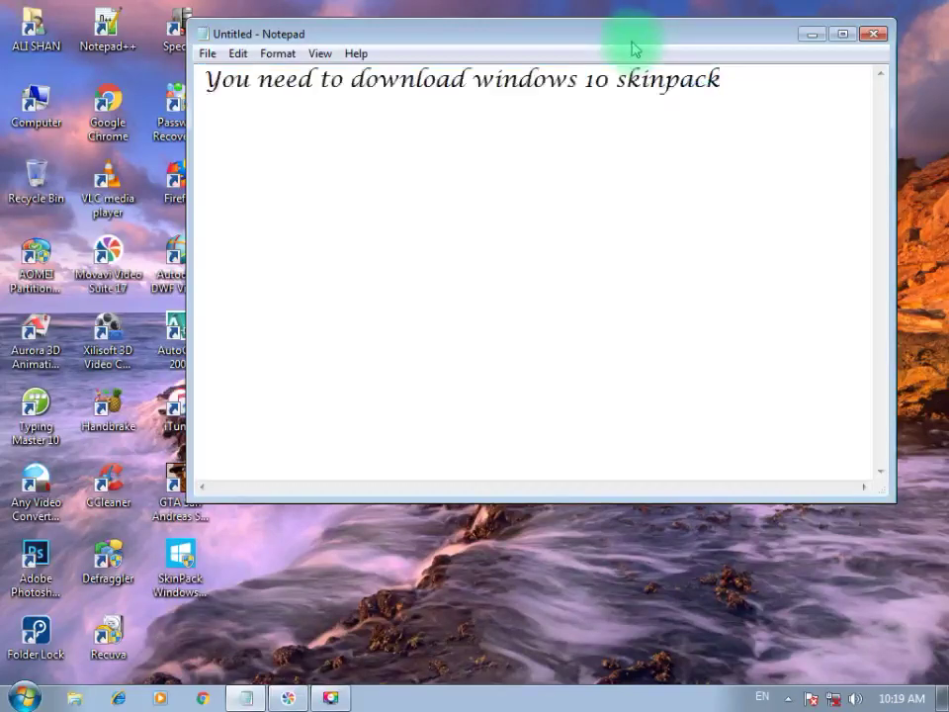
{"action": "left_click_drag", "start_coordinate": [636, 50], "coordinate": [753, 117]}
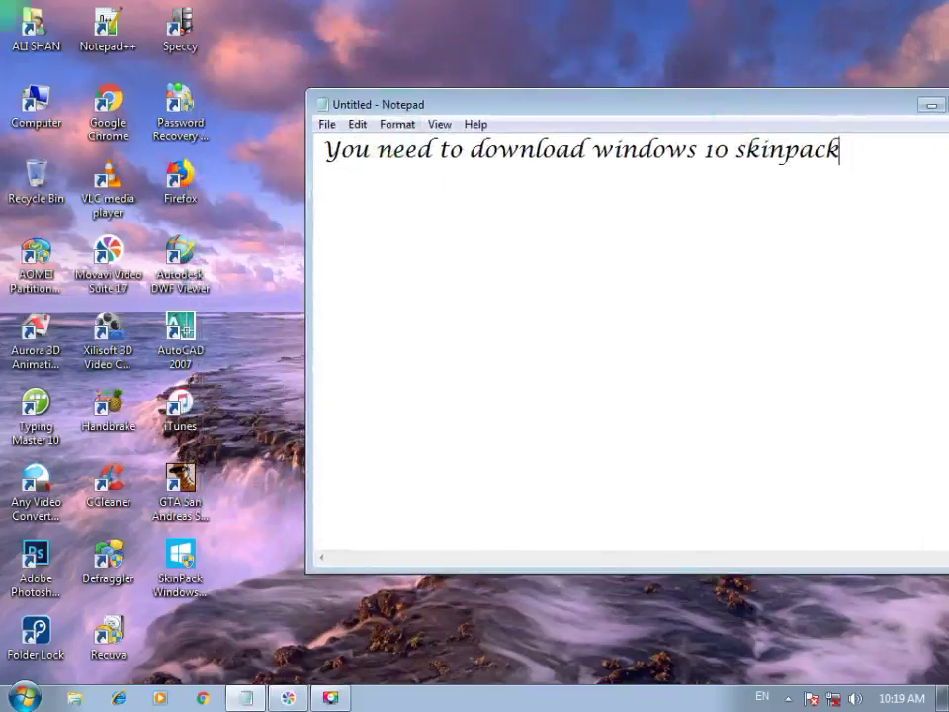
Step: Erase the text "You need to download windows 10 skinpack" from the note
{"action": "key", "text": "BackSpace"}
{"action": "key", "text": "BackSpace"}
{"action": "key", "text": "BackSpace"}
{"action": "key", "text": "BackSpace"}
{"action": "key", "text": "BackSpace"}
{"action": "key", "text": "BackSpace"}
{"action": "key", "text": "BackSpace"}
{"action": "key", "text": "BackSpace"}
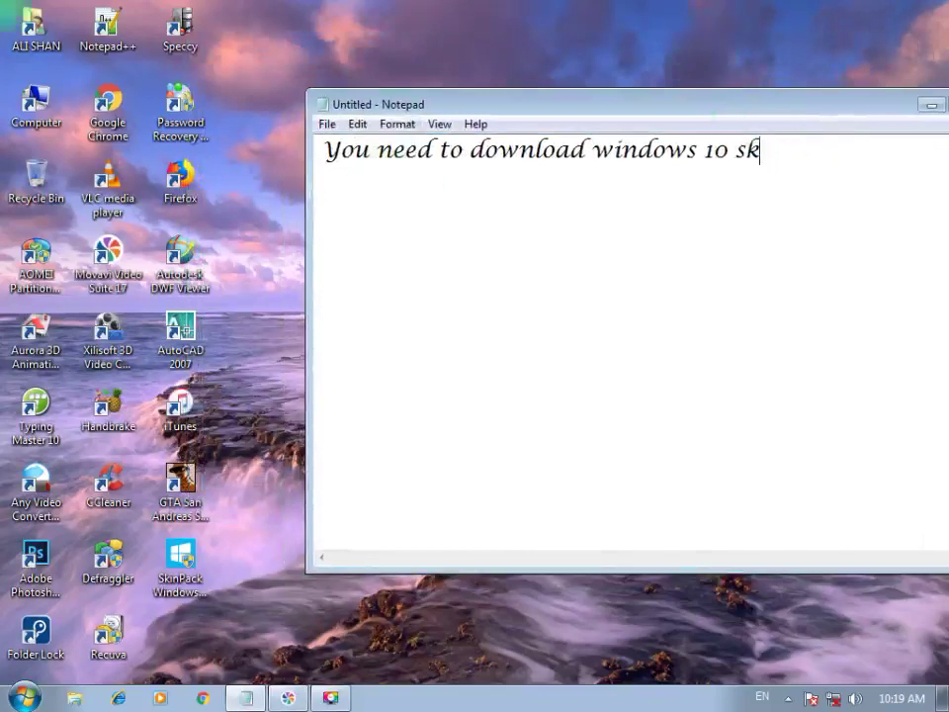
{"action": "key", "text": "BackSpace"}
{"action": "key", "text": "BackSpace"}
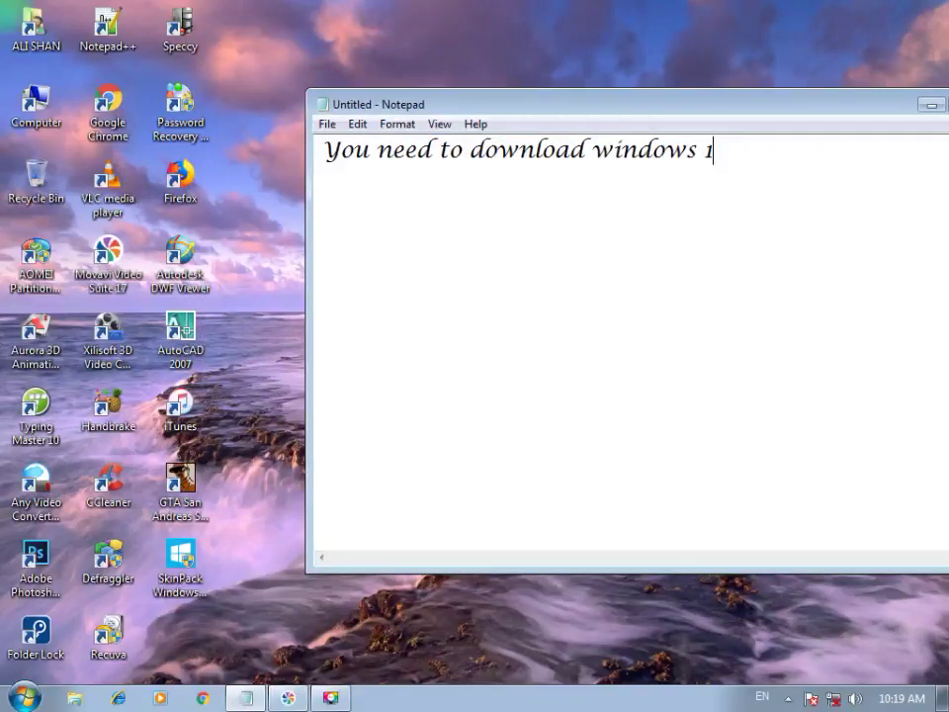
{"action": "key", "text": "BackSpace"}
{"action": "key", "text": "BackSpace"}
{"action": "key", "text": "BackSpace"}
{"action": "key", "text": "BackSpace"}
{"action": "key", "text": "BackSpace"}
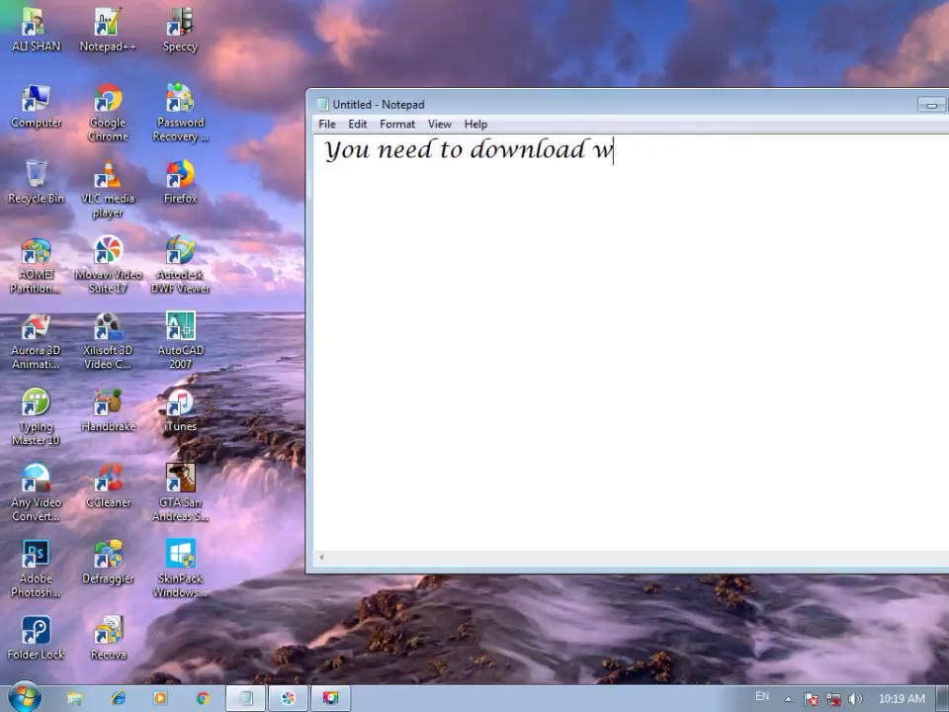
{"action": "type", "text": "o"}
{"action": "key", "text": "BackSpace"}
{"action": "key", "text": "BackSpace"}
{"action": "key", "text": "BackSpace"}
{"action": "key", "text": "BackSpace"}
{"action": "key", "text": "BackSpace"}
{"action": "key", "text": "BackSpace"}
{"action": "key", "text": "BackSpace"}
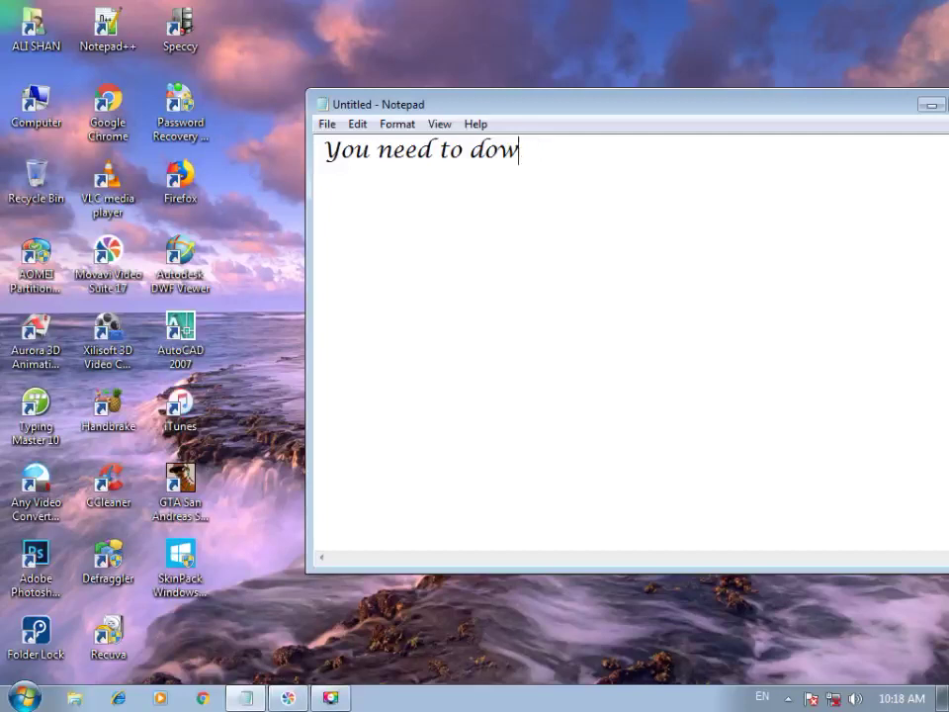
{"action": "key", "text": "BackSpace"}
{"action": "key", "text": "BackSpace"}
{"action": "key", "text": "BackSpace"}
{"action": "key", "text": "BackSpace"}
{"action": "key", "text": "BackSpace"}
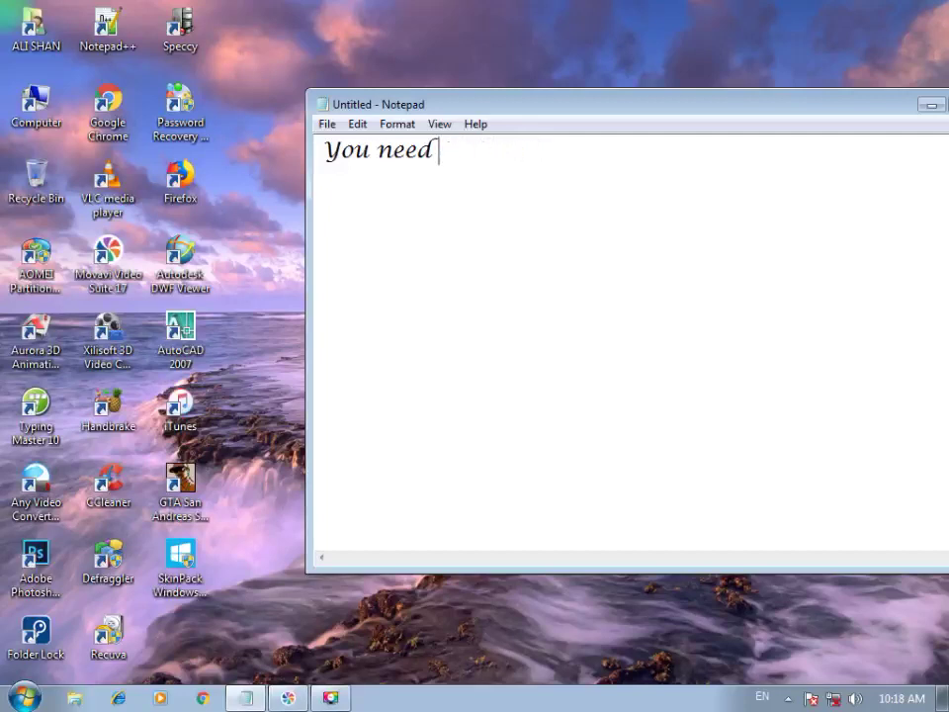
{"action": "key", "text": "BackSpace"}
{"action": "key", "text": "BackSpace"}
{"action": "key", "text": "BackSpace"}
{"action": "key", "text": "BackSpace"}
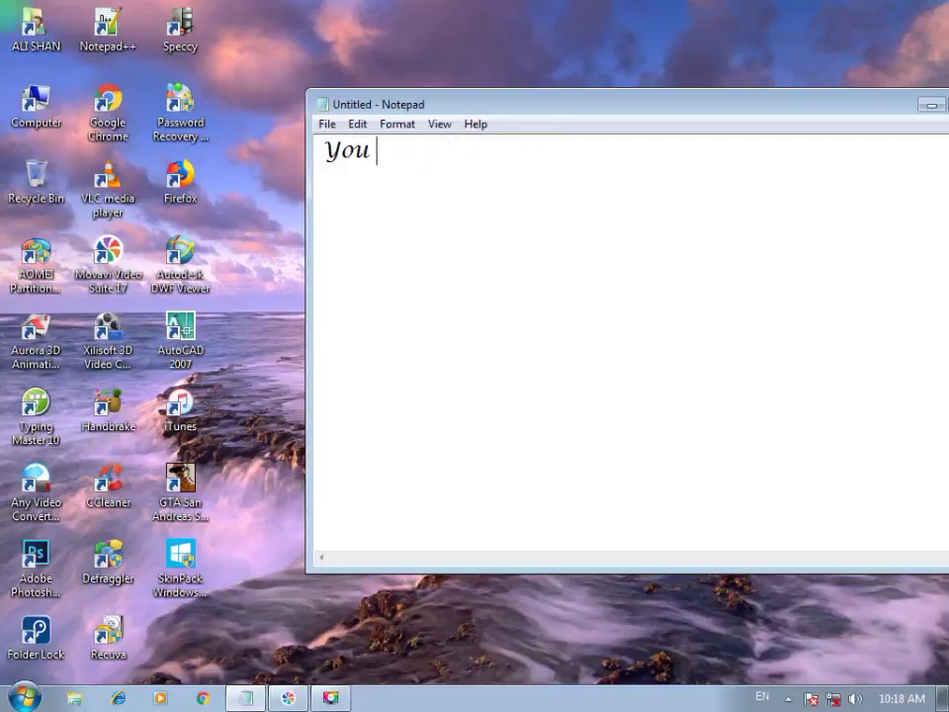
{"action": "key", "text": "BackSpace"}
{"action": "key", "text": "BackSpace"}
{"action": "key", "text": "BackSpace"}
{"action": "key", "text": "BackSpace"}
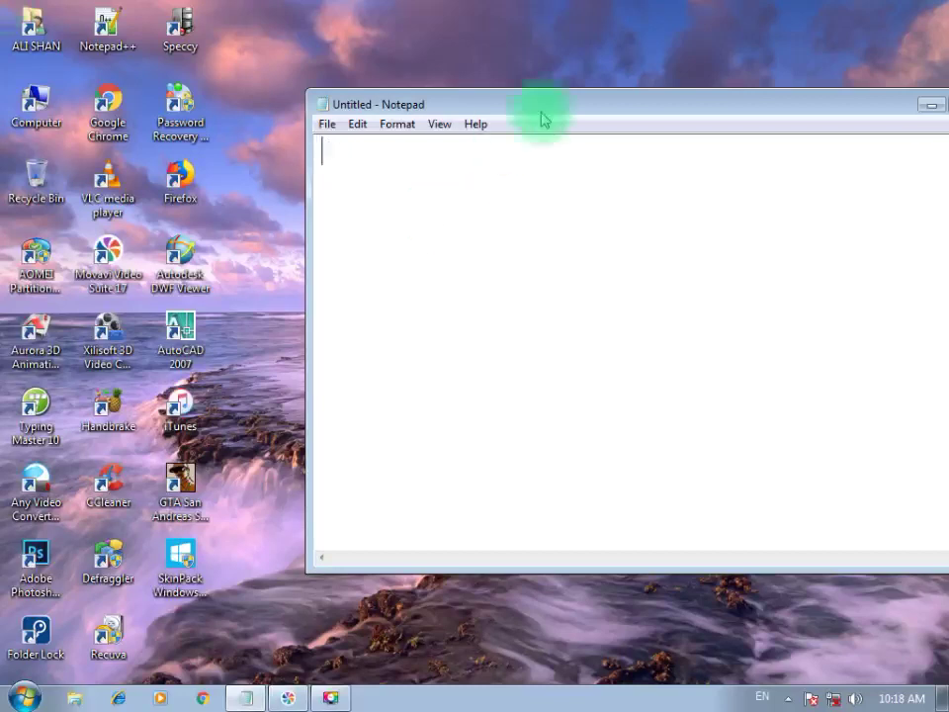
Step: Move and hide the note window, and permanently delete the SkinPack Windows10 V4.0 Setup file from the desktop
{"action": "left_click_drag", "start_coordinate": [542, 114], "coordinate": [407, 227]}
{"action": "left_click", "coordinate": [247, 698]}
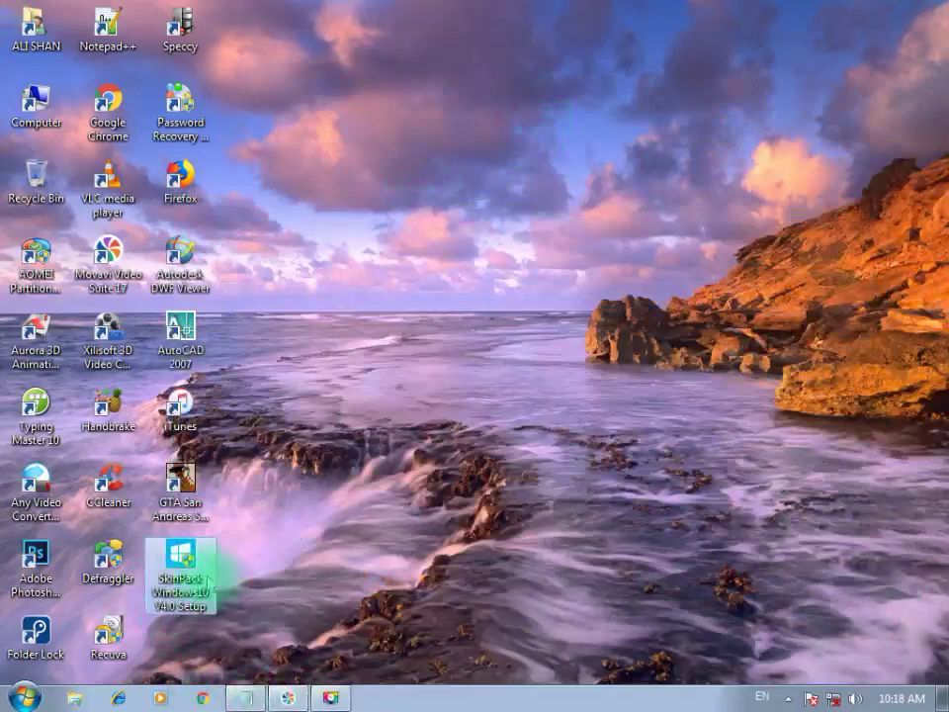
{"action": "key", "text": "shift+Delete"}
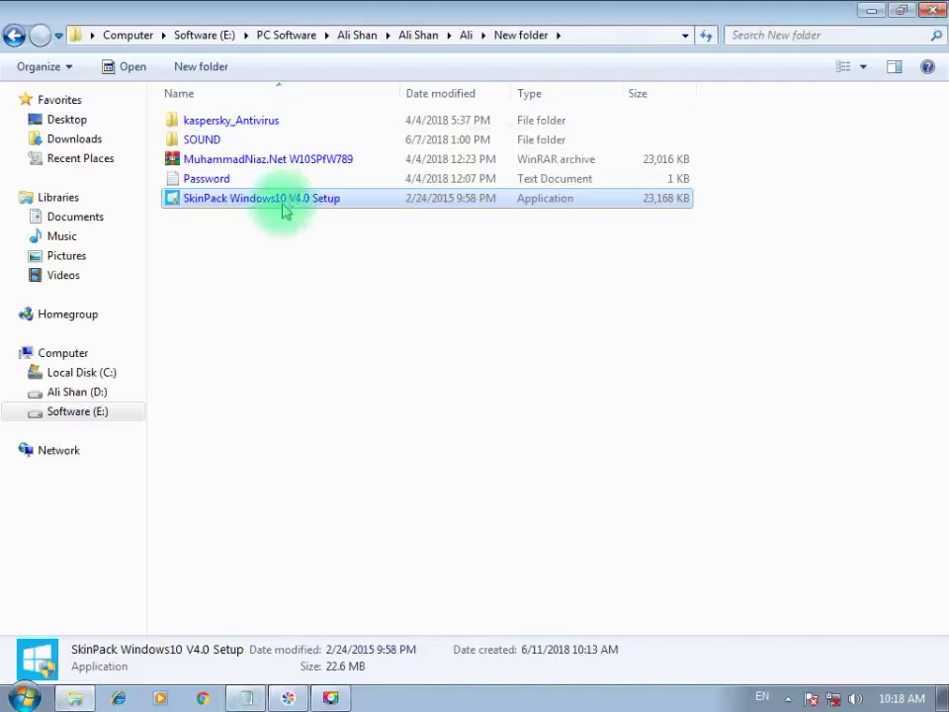
Step: Deselect the SkinPack Windows10 V4.0 Setup file, navigate up from New folder to Computer and open the system properties
{"action": "left_click", "coordinate": [283, 207]}
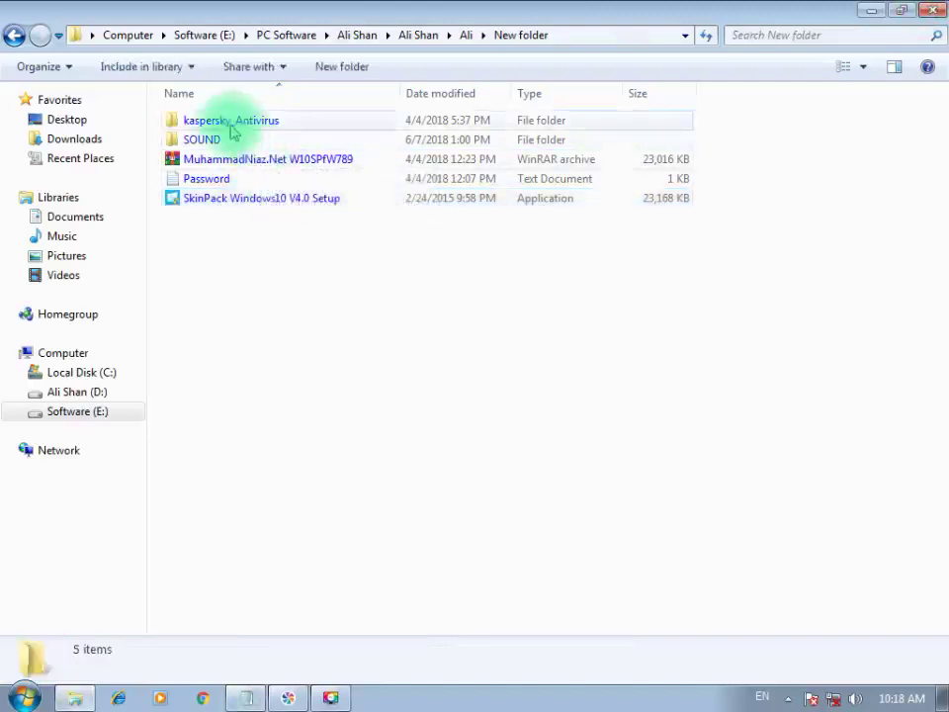
{"action": "key", "text": "BackSpace"}
{"action": "key", "text": "BackSpace"}
{"action": "key", "text": "BackSpace"}
{"action": "key", "text": "BackSpace"}
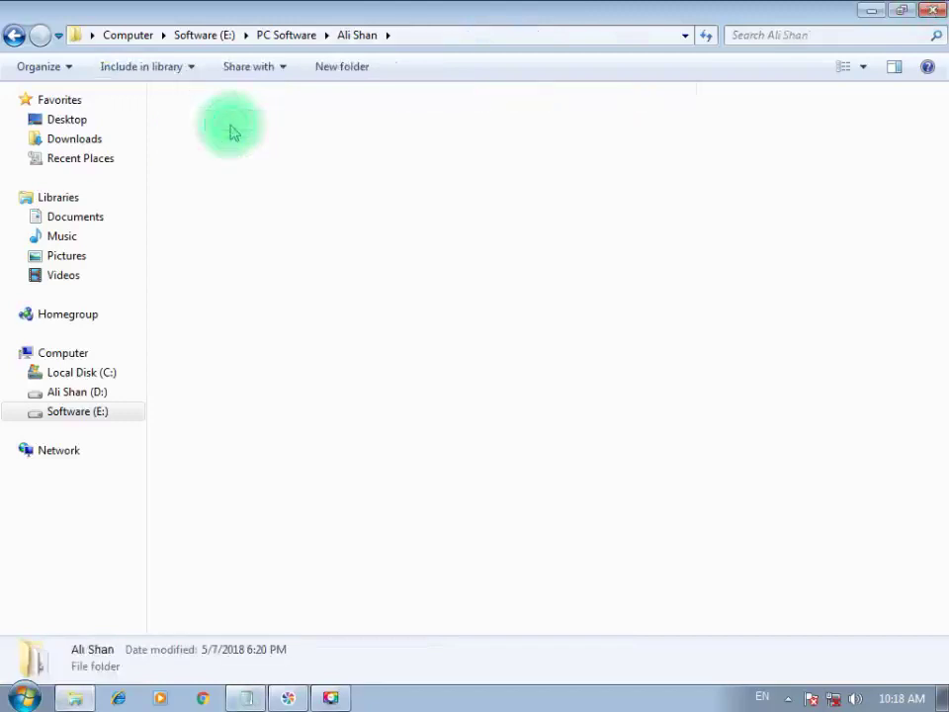
{"action": "key", "text": "BackSpace"}
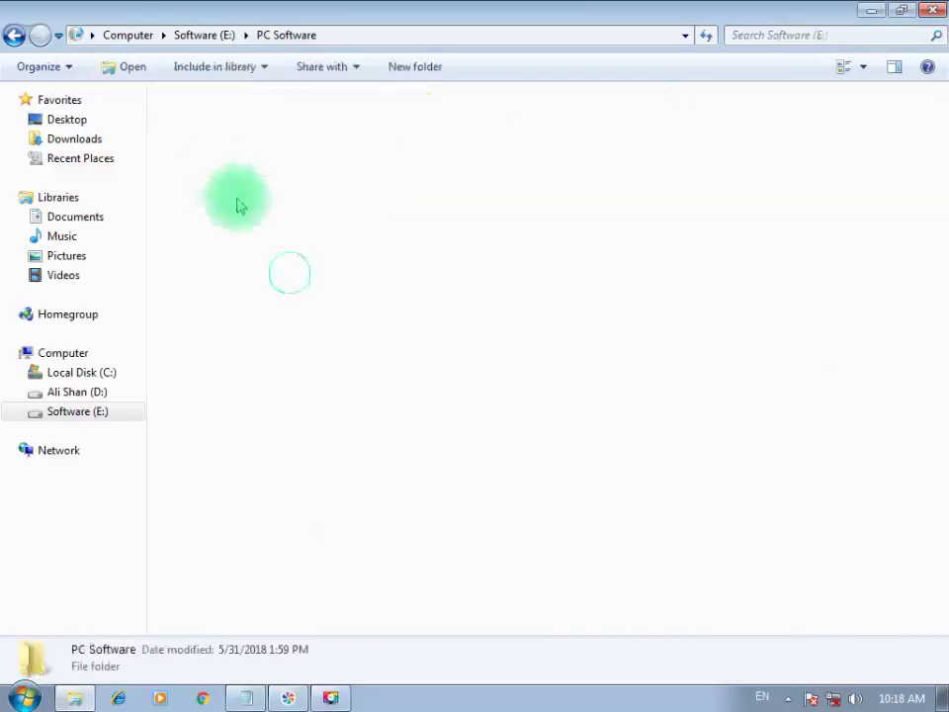
{"action": "key", "text": "BackSpace"}
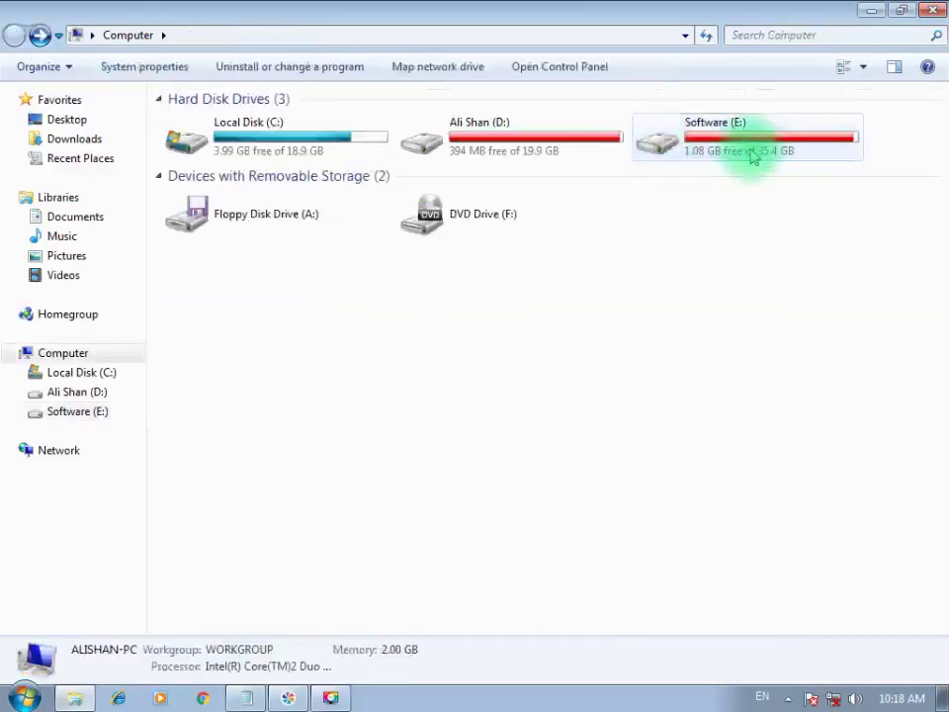
{"action": "left_click", "coordinate": [95, 67]}
Step: Bring up the note over the system information and erase the text "so let's start"
{"action": "key", "text": "alt+Tab"}
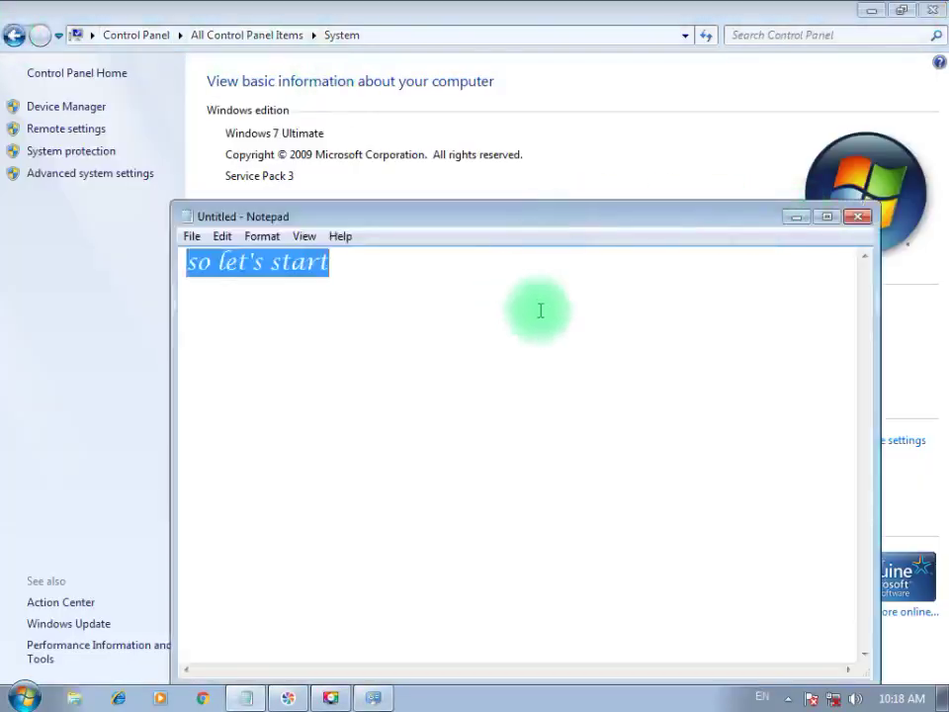
{"action": "key", "text": "Right"}
{"action": "key", "text": "BackSpace"}
{"action": "key", "text": "BackSpace"}
{"action": "key", "text": "BackSpace"}
{"action": "key", "text": "BackSpace"}
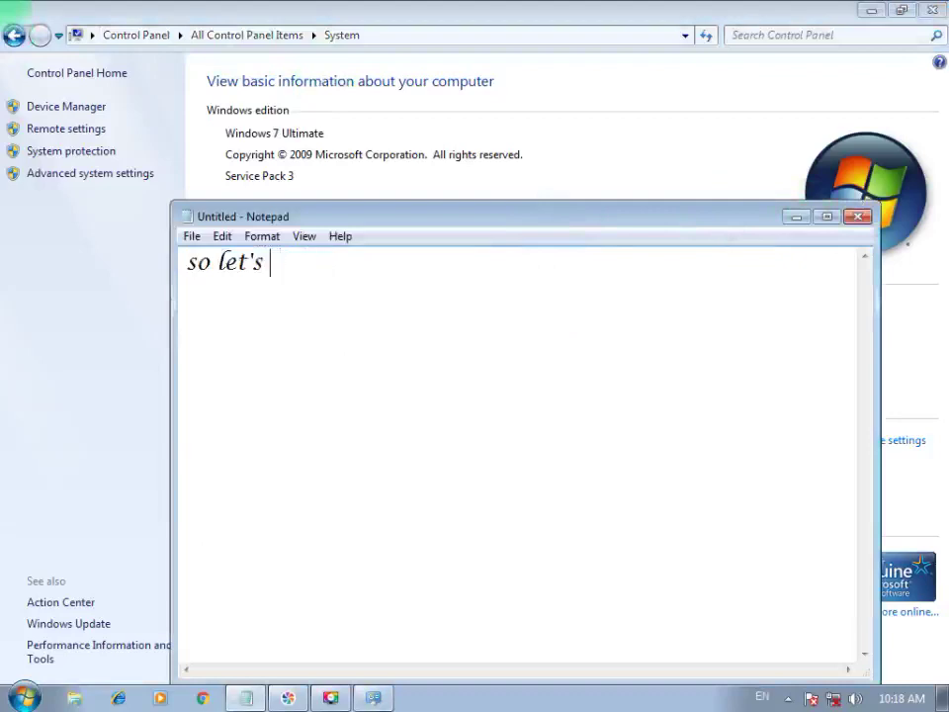
{"action": "key", "text": "BackSpace"}
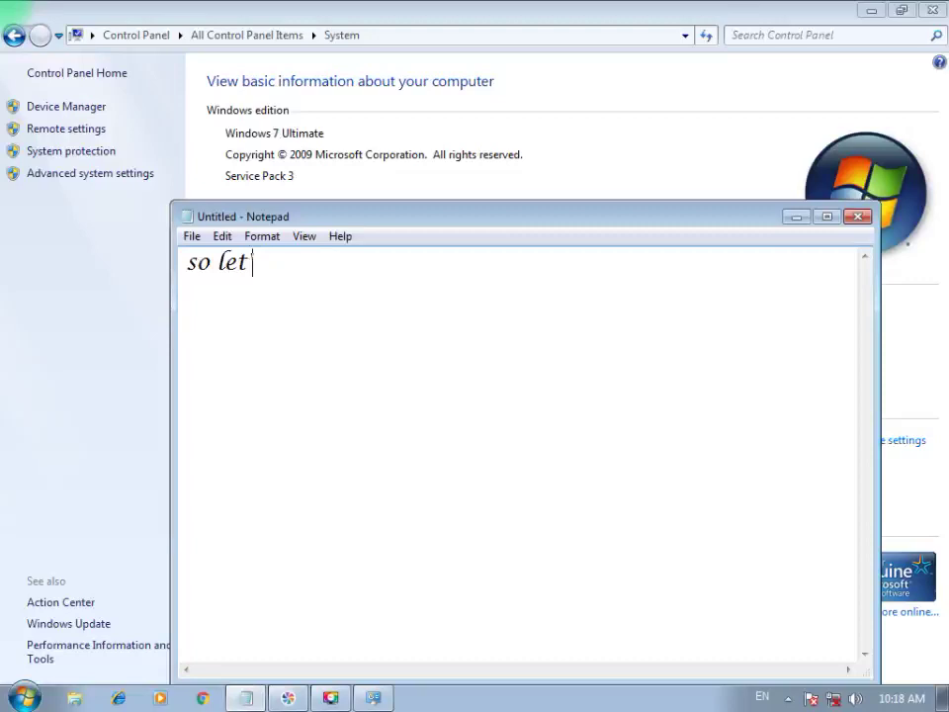
{"action": "key", "text": "BackSpace"}
{"action": "key", "text": "BackSpace"}
{"action": "key", "text": "BackSpace"}
{"action": "key", "text": "BackSpace"}
{"action": "key", "text": "BackSpace"}
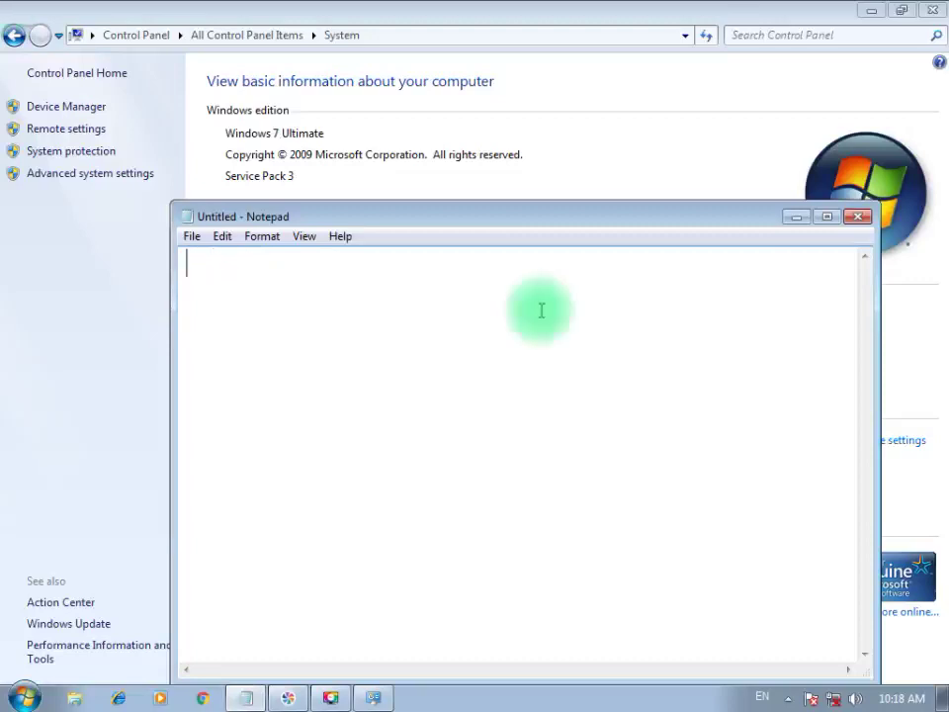
Step: Restore the sentence "my windows is 7 ultimate you can also install this trick on any windows" in the note and erase it completely
{"action": "key", "text": "ctrl+z"}
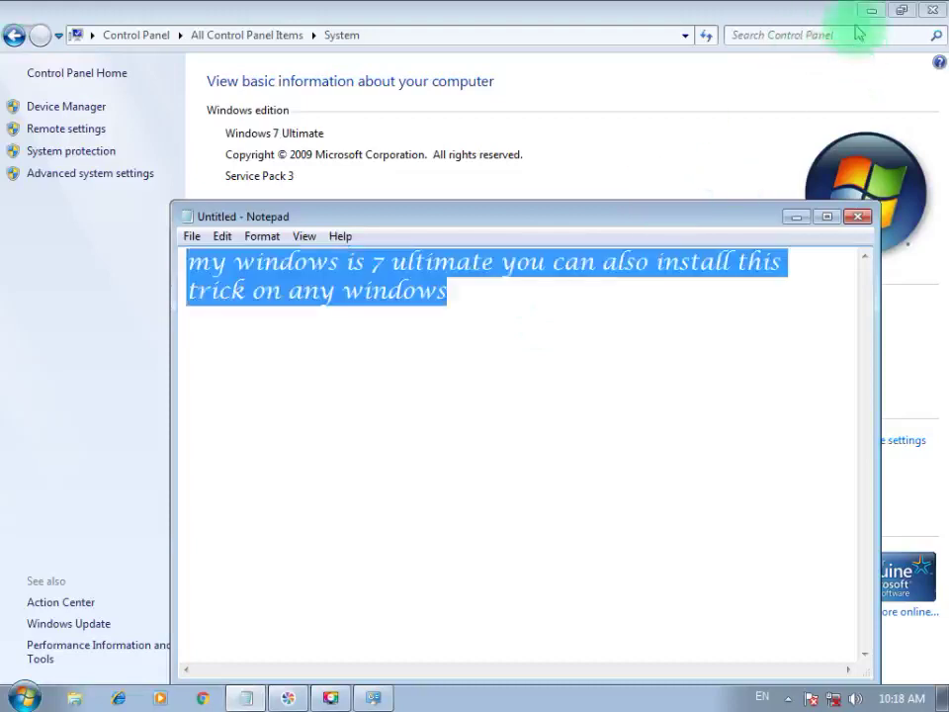
{"action": "key", "text": "Right"}
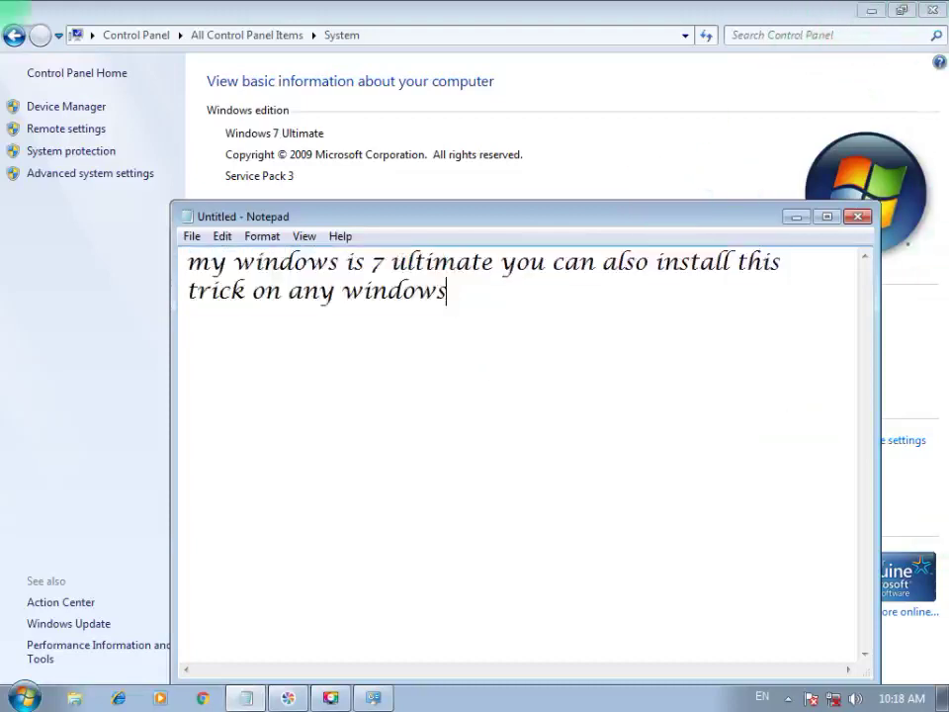
{"action": "key", "text": "BackSpace"}
{"action": "key", "text": "BackSpace"}
{"action": "key", "text": "BackSpace"}
{"action": "key", "text": "BackSpace"}
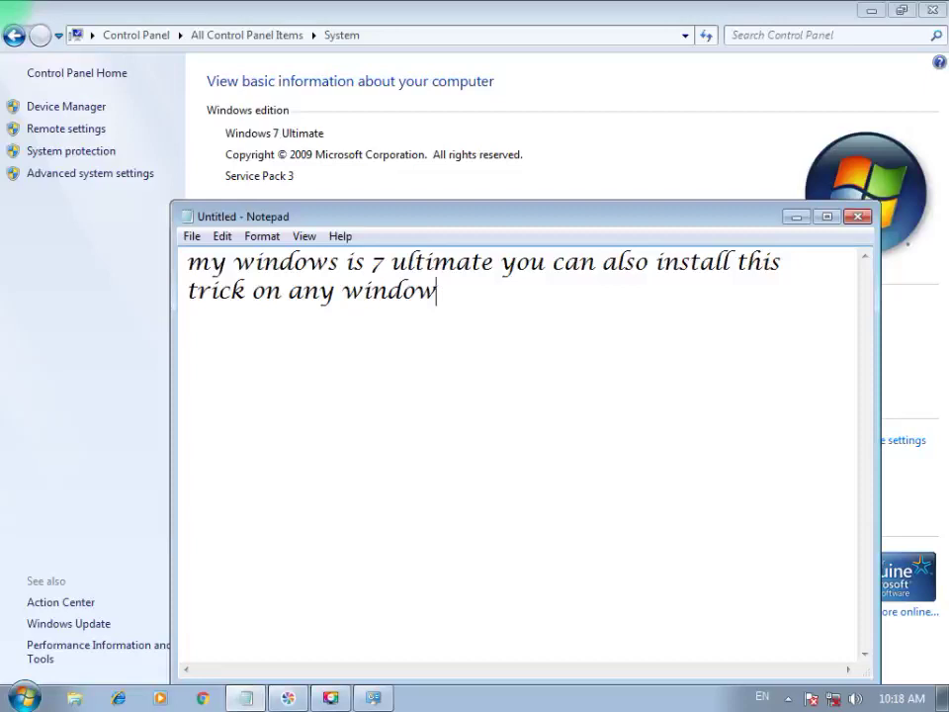
{"action": "key", "text": "BackSpace"}
{"action": "key", "text": "BackSpace"}
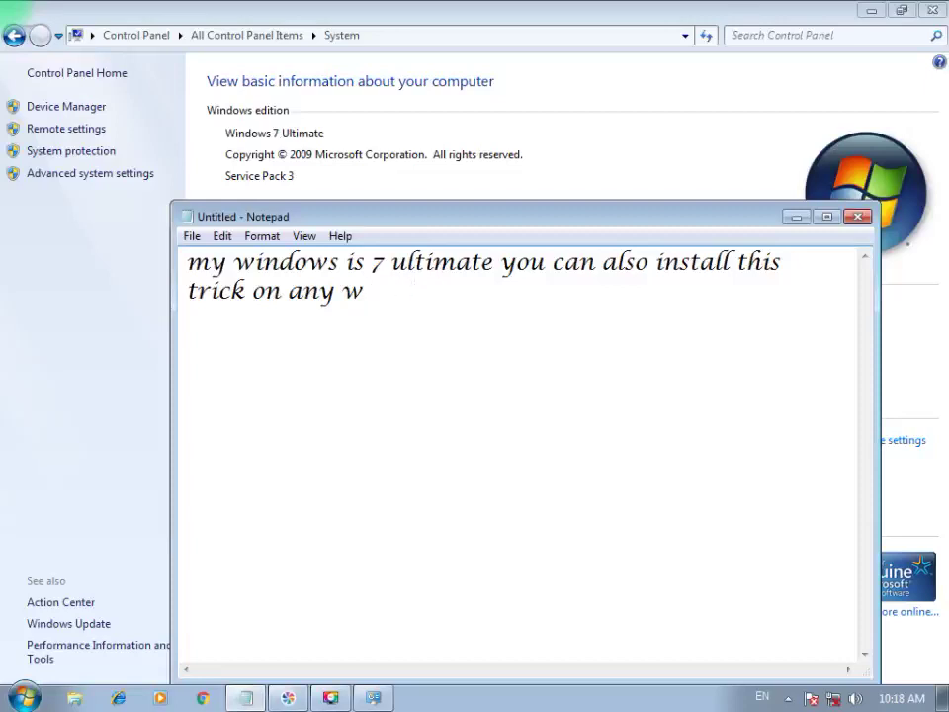
{"action": "type", "text": "ui"}
{"action": "key", "text": "BackSpace"}
{"action": "key", "text": "BackSpace"}
{"action": "key", "text": "BackSpace"}
{"action": "key", "text": "BackSpace"}
{"action": "key", "text": "BackSpace"}
{"action": "key", "text": "BackSpace"}
{"action": "key", "text": "BackSpace"}
{"action": "key", "text": "BackSpace"}
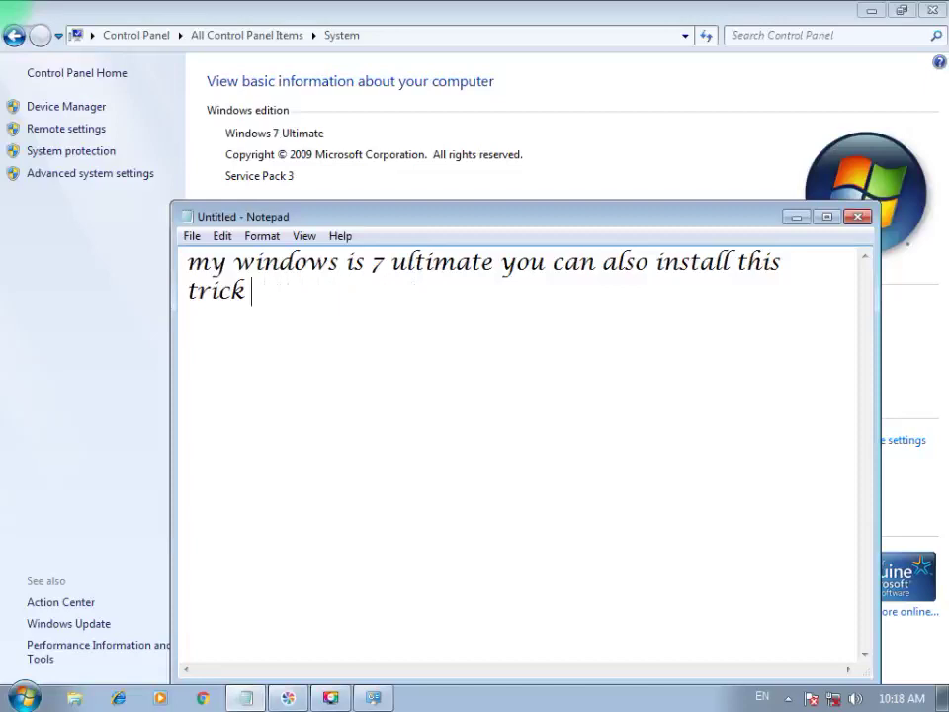
{"action": "key", "text": "BackSpace"}
{"action": "key", "text": "BackSpace"}
{"action": "key", "text": "BackSpace"}
{"action": "key", "text": "BackSpace"}
{"action": "key", "text": "BackSpace"}
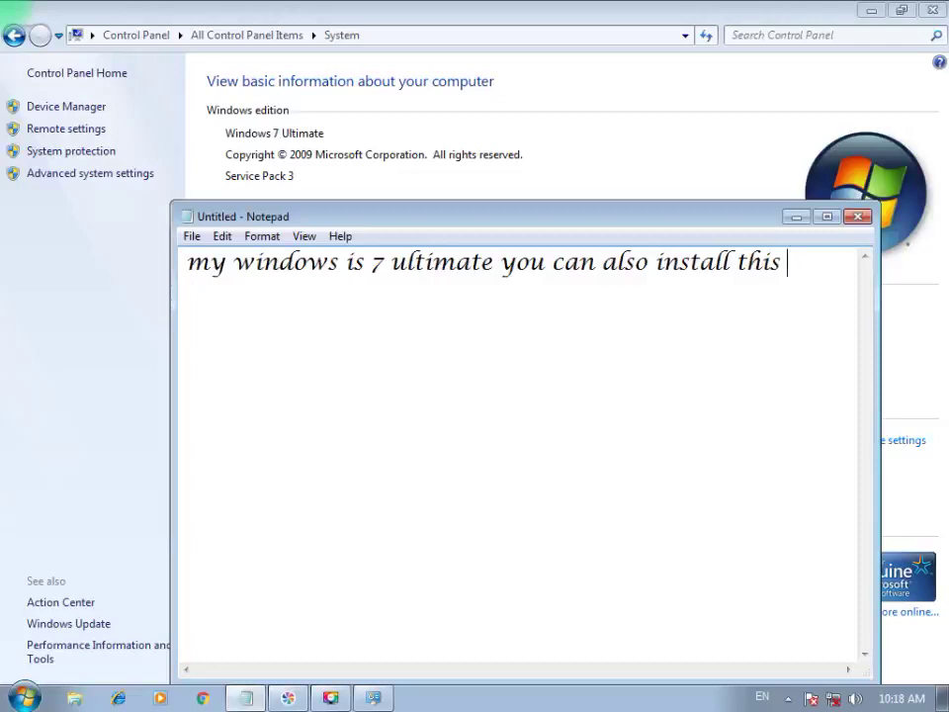
{"action": "key", "text": "BackSpace"}
{"action": "key", "text": "BackSpace"}
{"action": "key", "text": "BackSpace"}
{"action": "key", "text": "BackSpace"}
{"action": "key", "text": "BackSpace"}
{"action": "key", "text": "BackSpace"}
{"action": "key", "text": "BackSpace"}
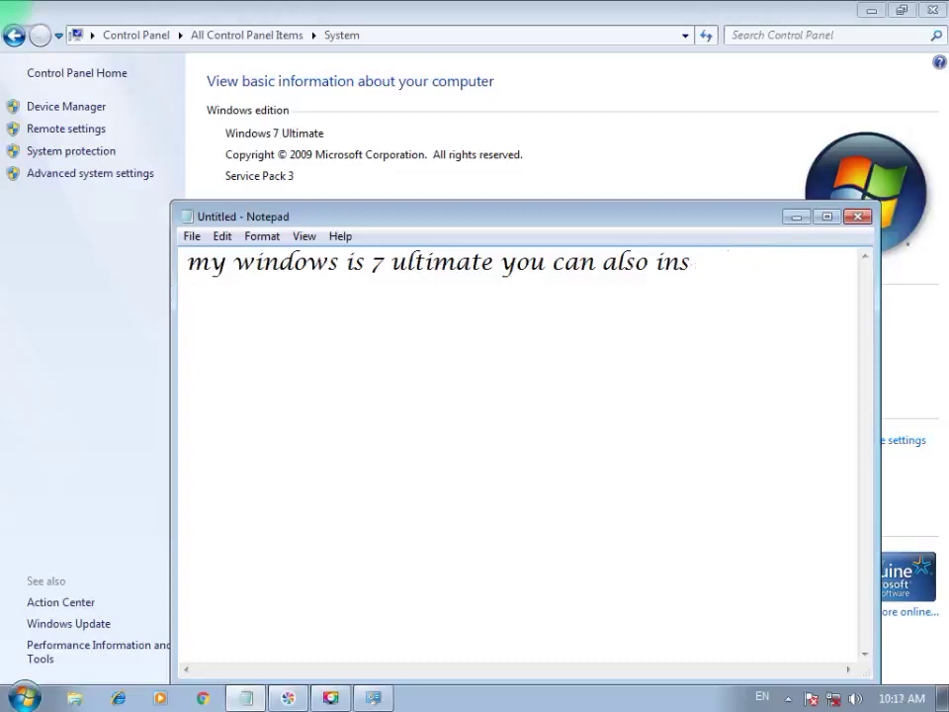
{"action": "key", "text": "BackSpace"}
{"action": "key", "text": "BackSpace"}
{"action": "key", "text": "BackSpace"}
{"action": "key", "text": "BackSpace"}
{"action": "key", "text": "BackSpace"}
{"action": "key", "text": "BackSpace"}
{"action": "key", "text": "BackSpace"}
{"action": "key", "text": "BackSpace"}
{"action": "key", "text": "BackSpace"}
{"action": "key", "text": "BackSpace"}
{"action": "key", "text": "BackSpace"}
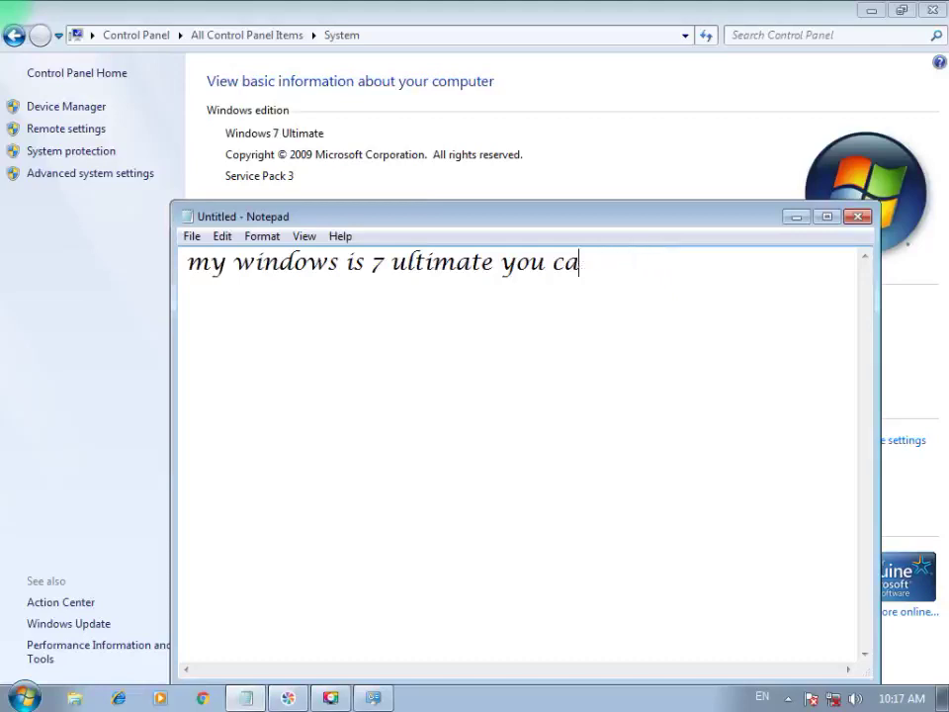
{"action": "key", "text": "BackSpace"}
{"action": "key", "text": "BackSpace"}
{"action": "key", "text": "BackSpace"}
{"action": "key", "text": "BackSpace"}
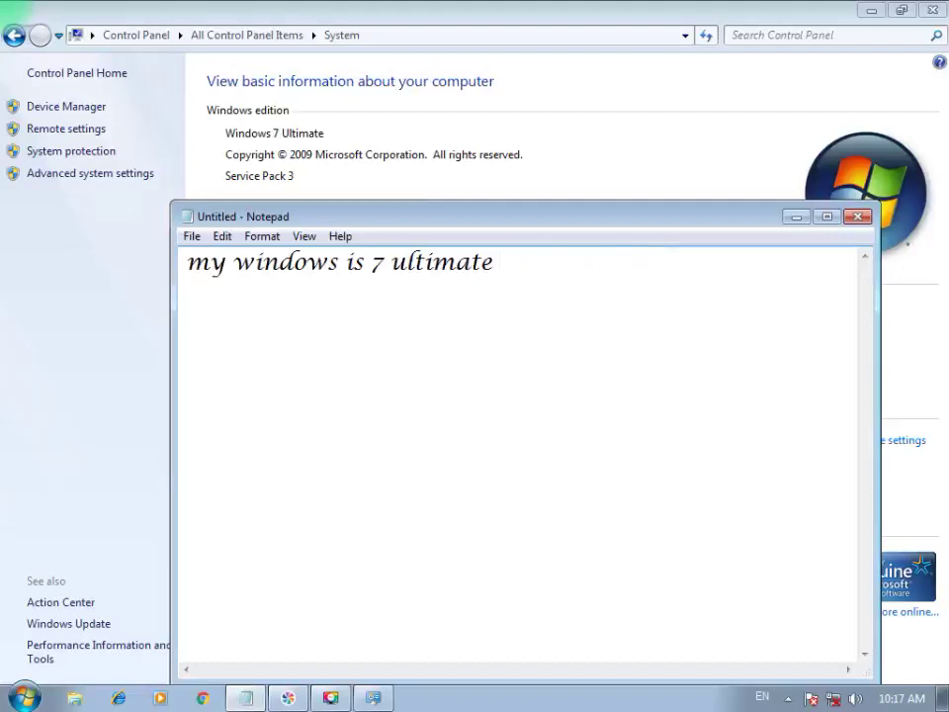
{"action": "key", "text": "BackSpace"}
{"action": "key", "text": "BackSpace"}
{"action": "key", "text": "BackSpace"}
{"action": "key", "text": "BackSpace"}
{"action": "key", "text": "BackSpace"}
{"action": "key", "text": "BackSpace"}
{"action": "key", "text": "BackSpace"}
{"action": "key", "text": "BackSpace"}
{"action": "key", "text": "BackSpace"}
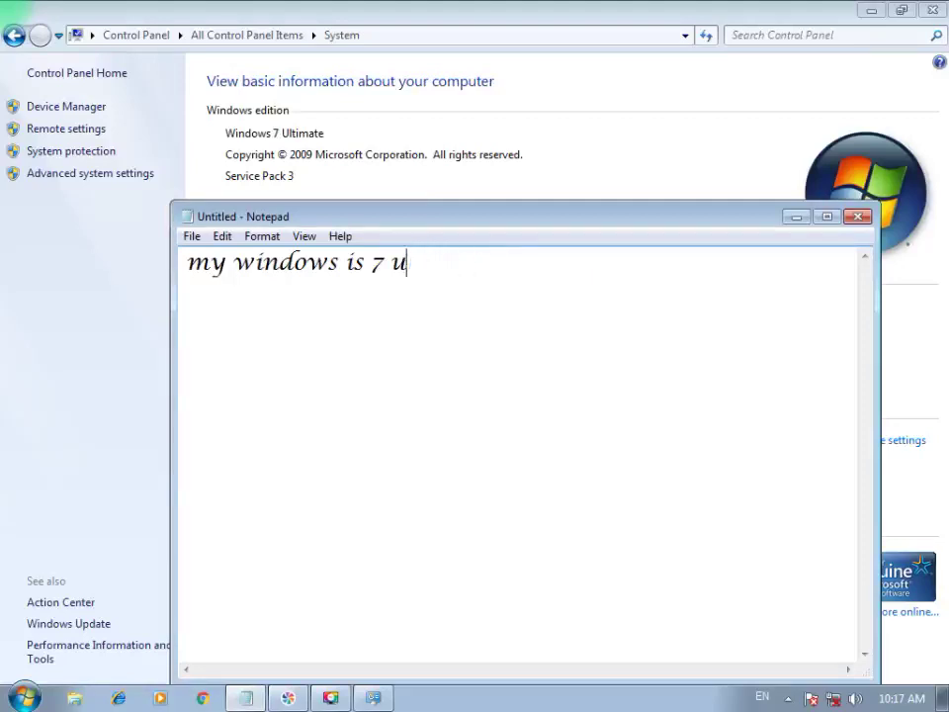
{"action": "key", "text": "BackSpace"}
{"action": "key", "text": "BackSpace"}
{"action": "key", "text": "BackSpace"}
{"action": "key", "text": "BackSpace"}
{"action": "key", "text": "BackSpace"}
{"action": "key", "text": "BackSpace"}
{"action": "key", "text": "BackSpace"}
{"action": "key", "text": "BackSpace"}
{"action": "key", "text": "BackSpace"}
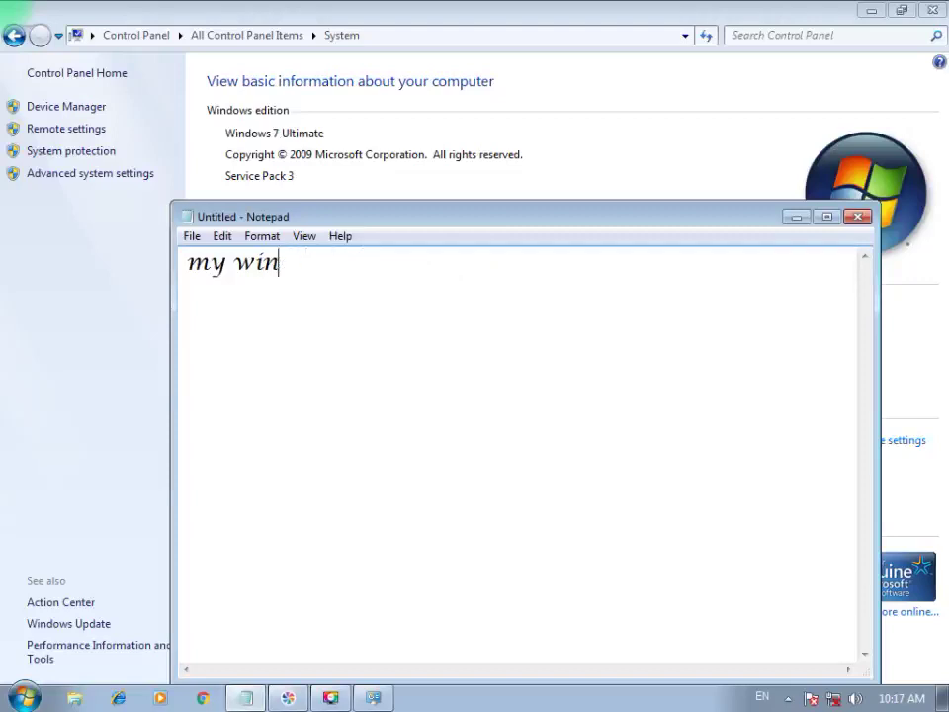
{"action": "key", "text": "BackSpace"}
{"action": "key", "text": "BackSpace"}
{"action": "key", "text": "BackSpace"}
{"action": "key", "text": "BackSpace"}
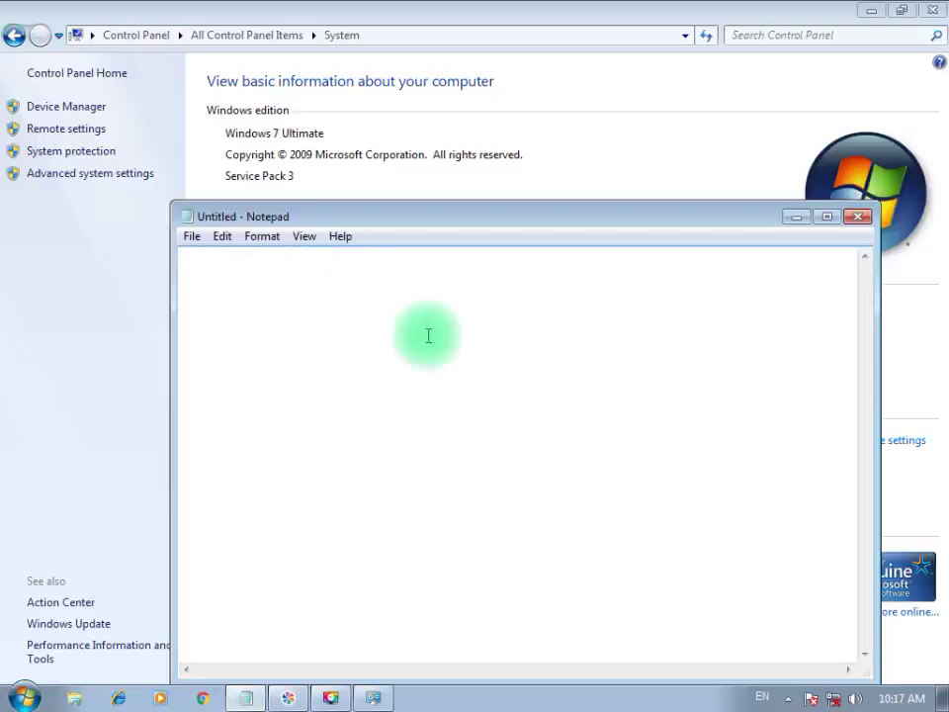
Step: Move the empty note window higher on the screen and hide it
{"action": "left_click_drag", "start_coordinate": [489, 218], "coordinate": [475, 58]}
{"action": "left_click", "coordinate": [245, 698]}
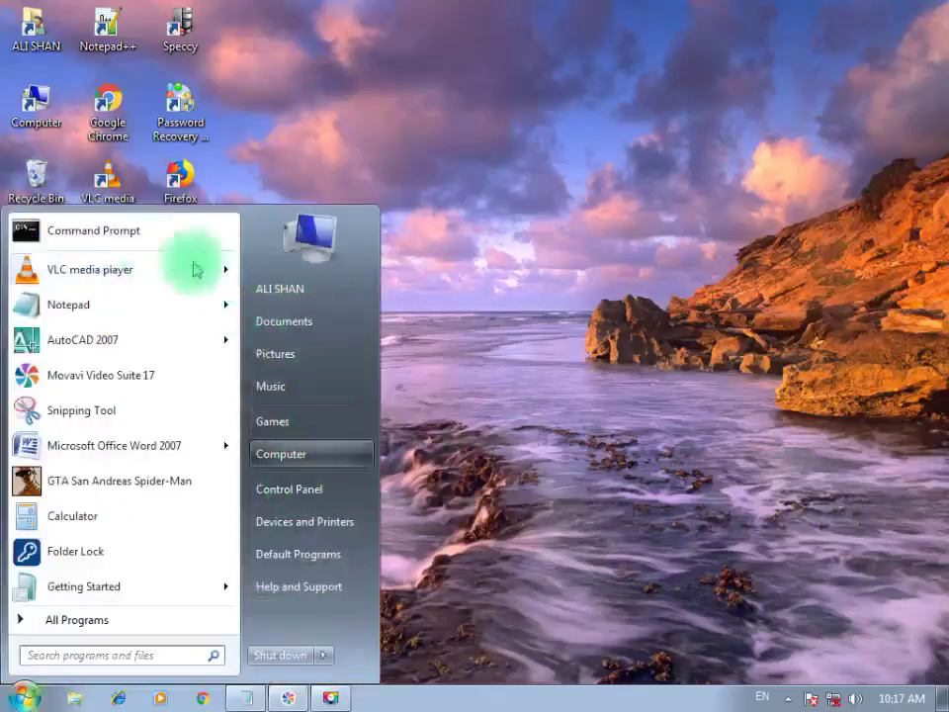
Step: Open Computer from the desktop to look at the drives, and close it again
{"action": "left_click_drag", "start_coordinate": [87, 237], "coordinate": [285, 462]}
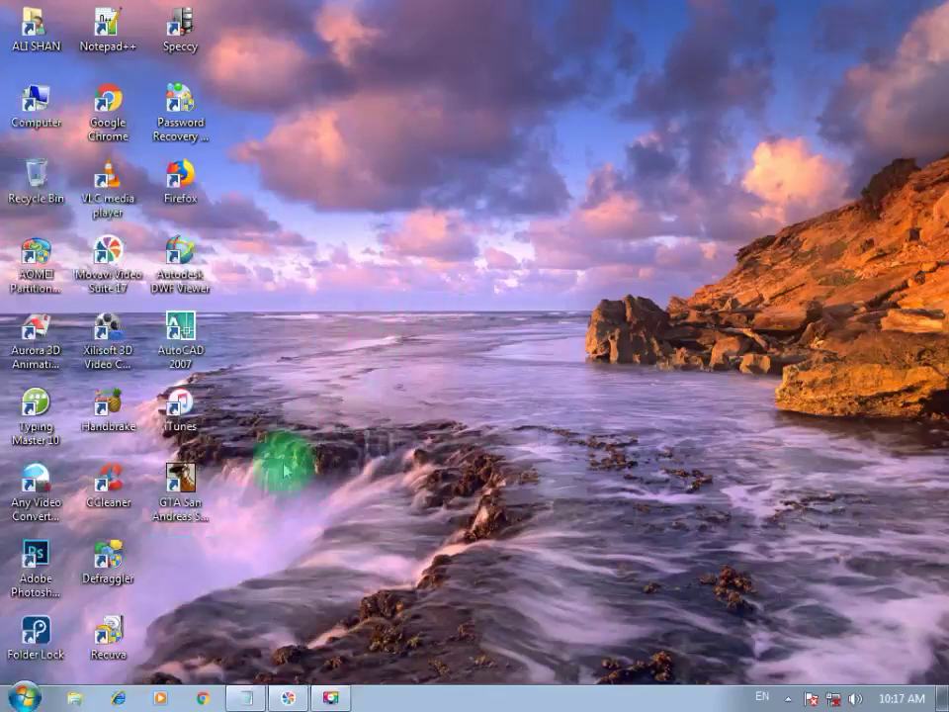
{"action": "key", "text": "super"}
{"action": "left_click", "coordinate": [22, 696]}
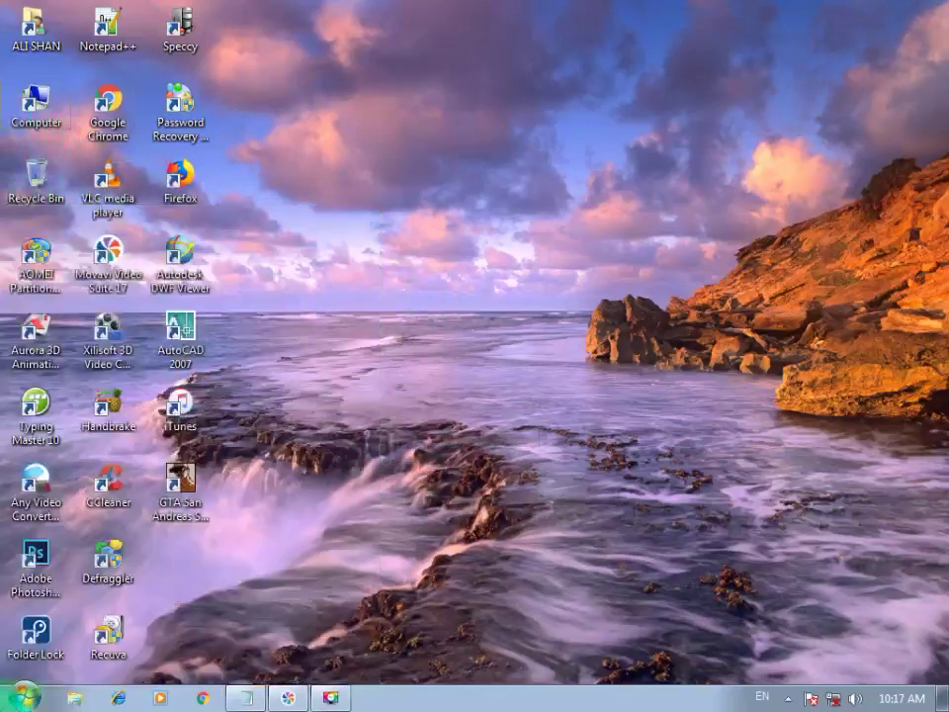
{"action": "key", "text": "Menu"}
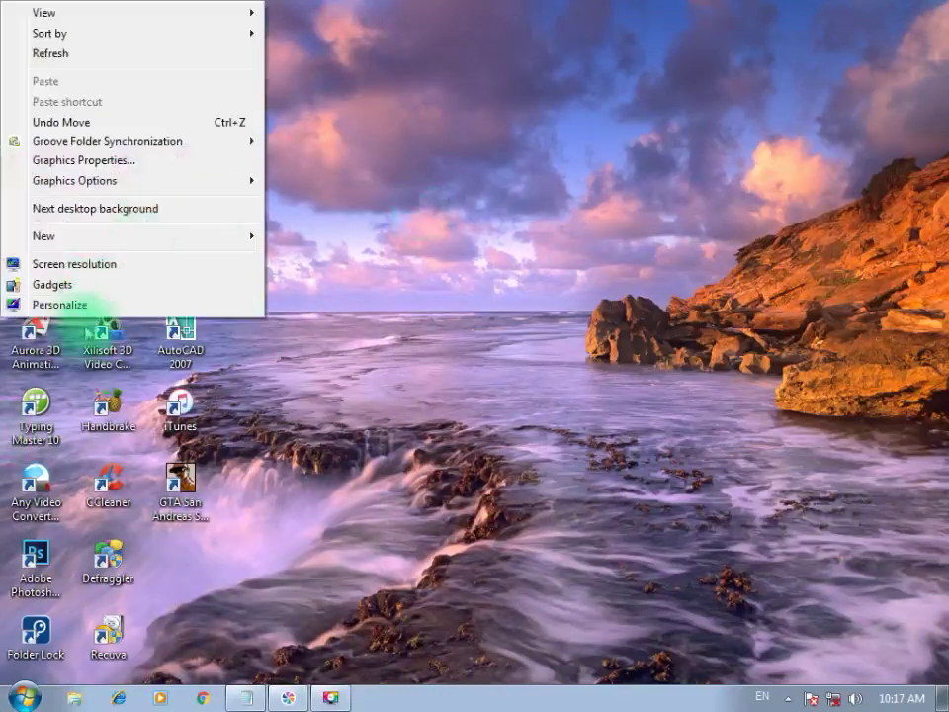
{"action": "left_click", "coordinate": [87, 339]}
{"action": "left_click", "coordinate": [66, 132]}
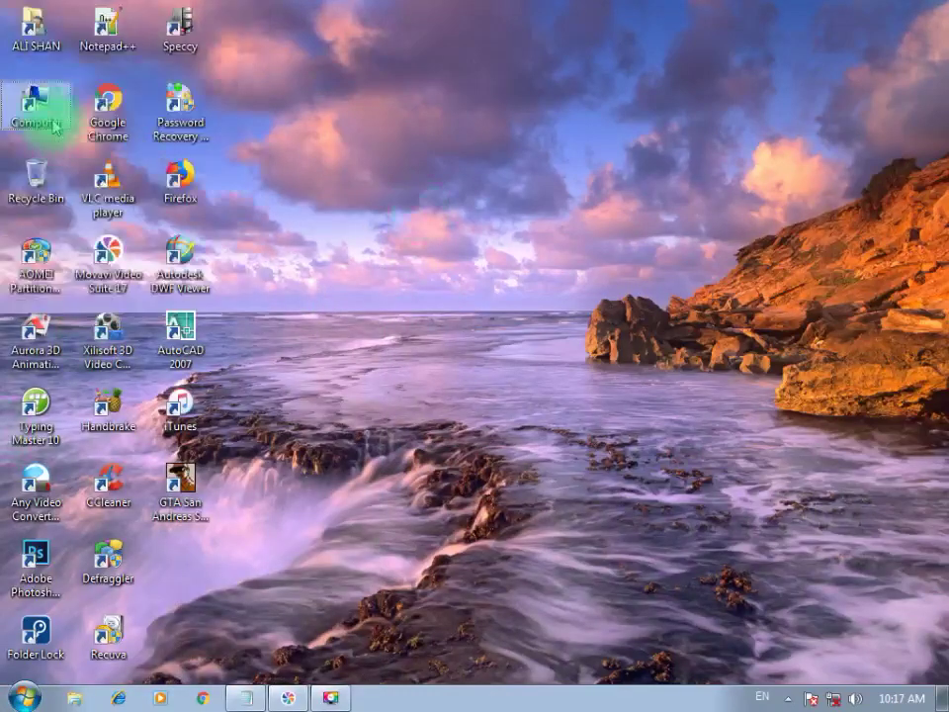
{"action": "double_click", "coordinate": [54, 118]}
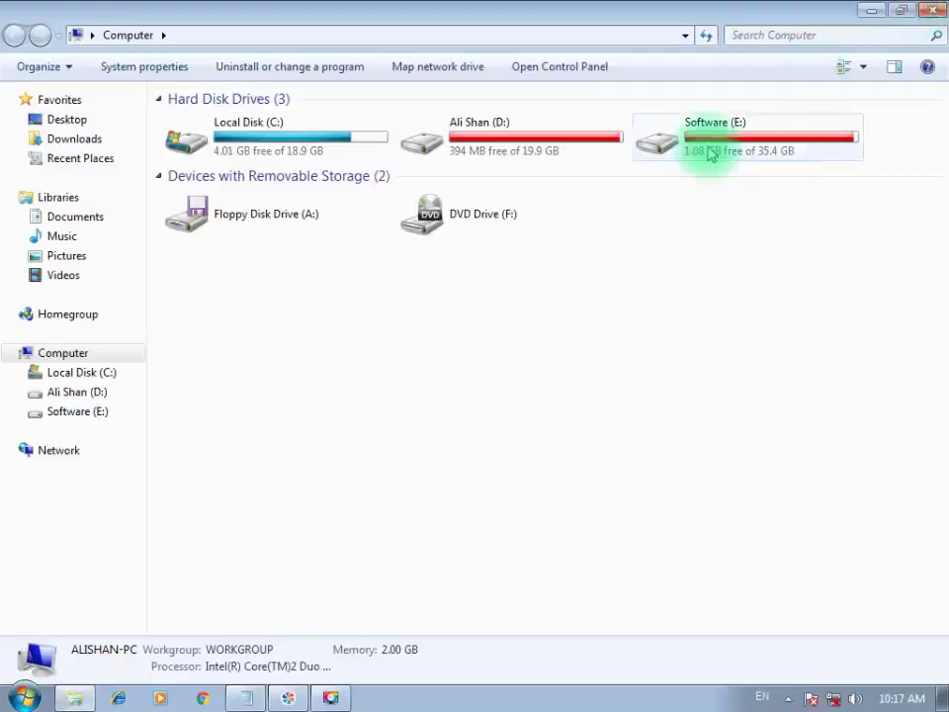
{"action": "key", "text": "alt+F4"}
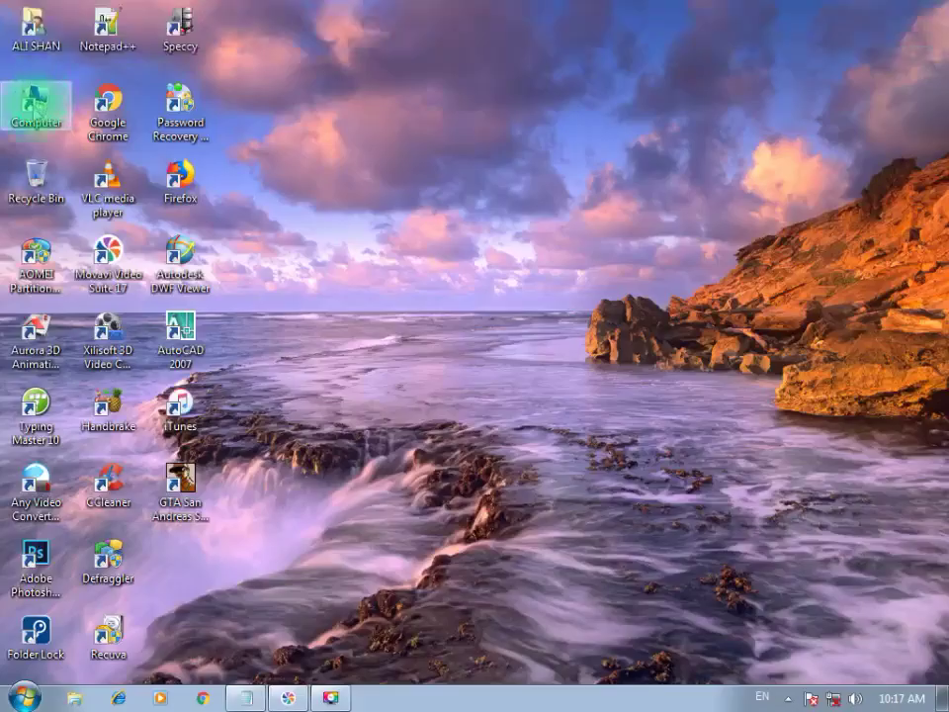
Step: Bring up the note, restore the text "But First Please subscribe my channel and press the bell icon" and erase it completely
{"action": "left_click", "coordinate": [245, 696]}
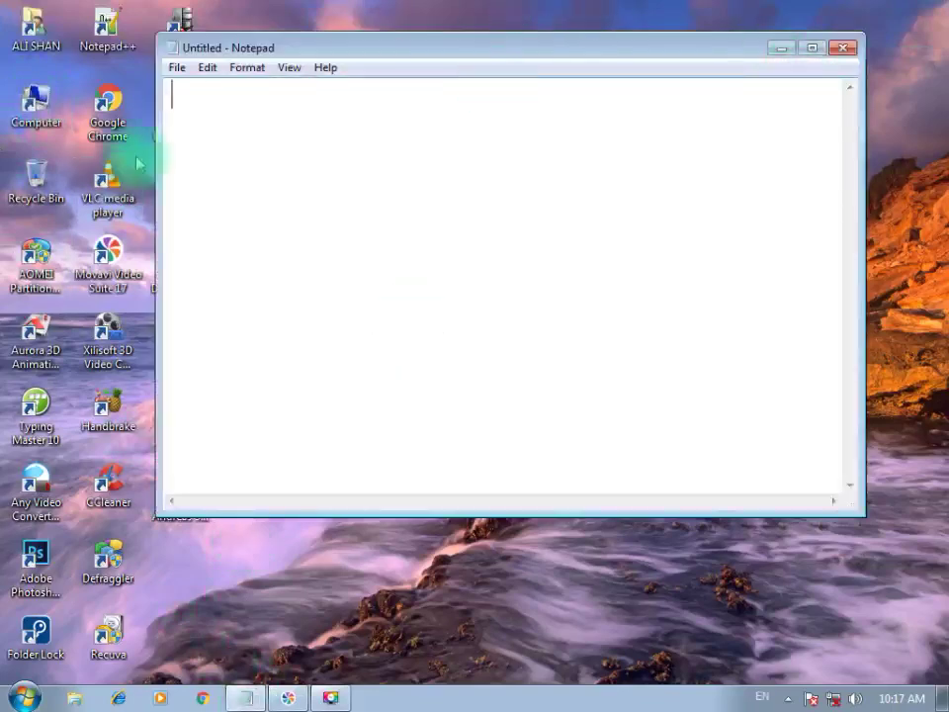
{"action": "key", "text": "ctrl+z"}
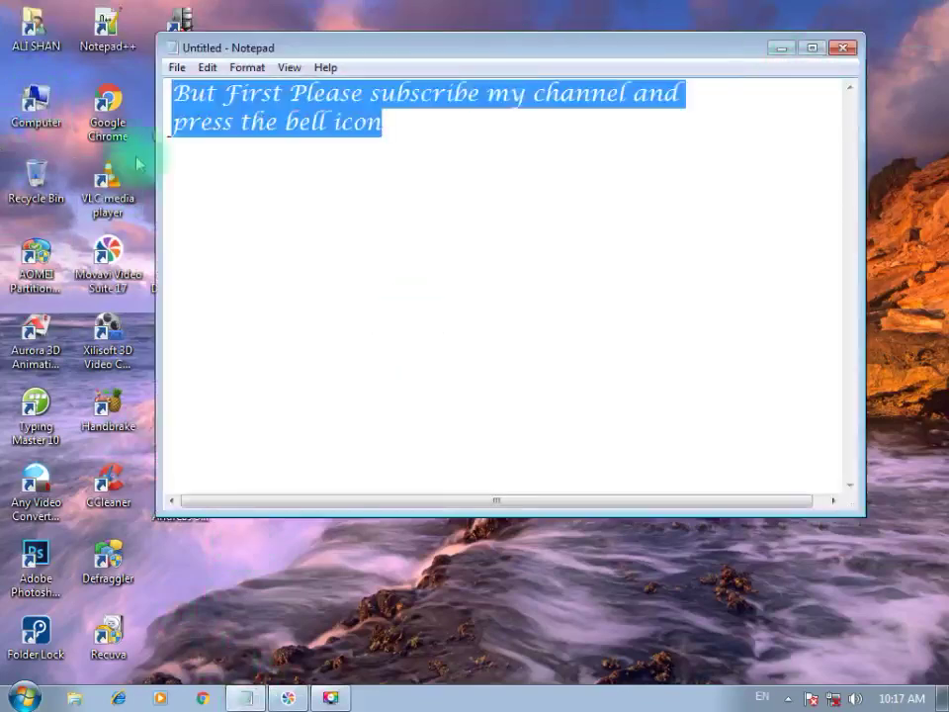
{"action": "key", "text": "Right"}
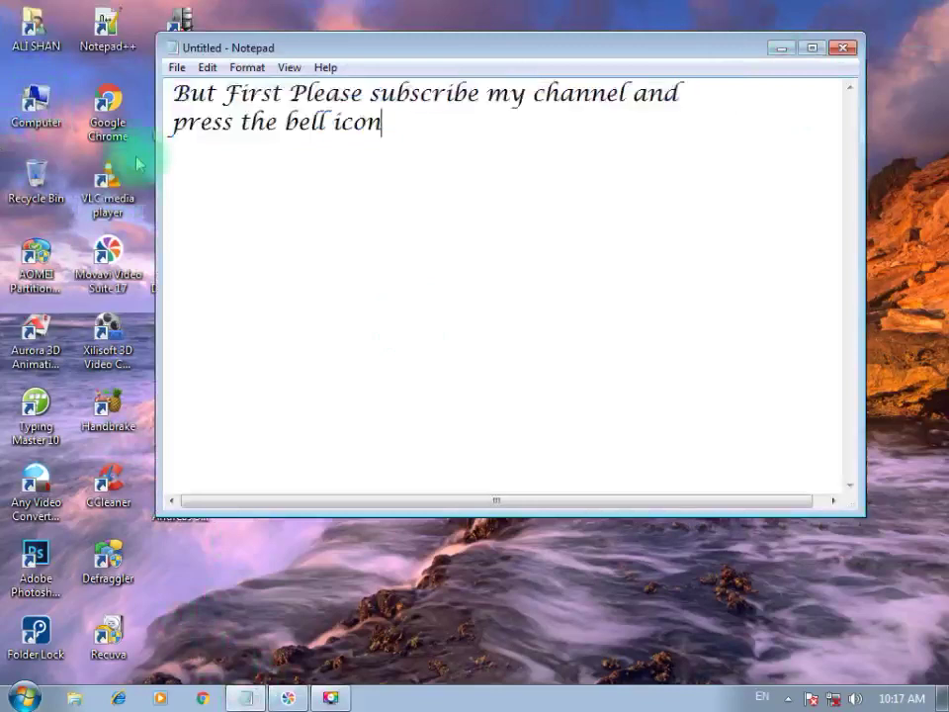
{"action": "key", "text": "BackSpace"}
{"action": "key", "text": "BackSpace"}
{"action": "key", "text": "BackSpace"}
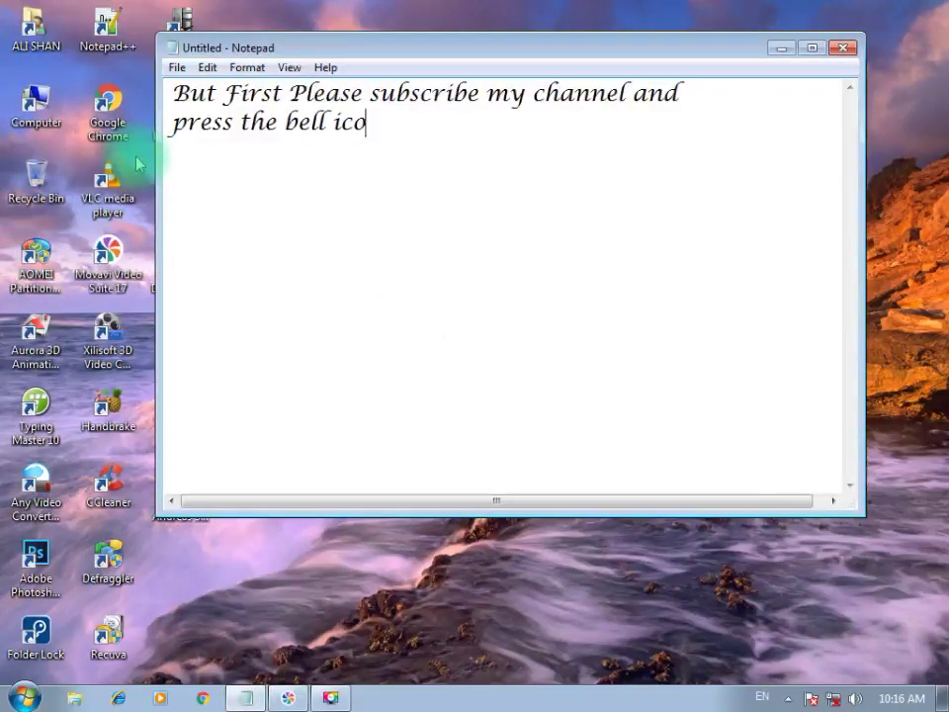
{"action": "key", "text": "Left"}
{"action": "key", "text": "Left"}
{"action": "key", "text": "Left"}
{"action": "key", "text": "BackSpace"}
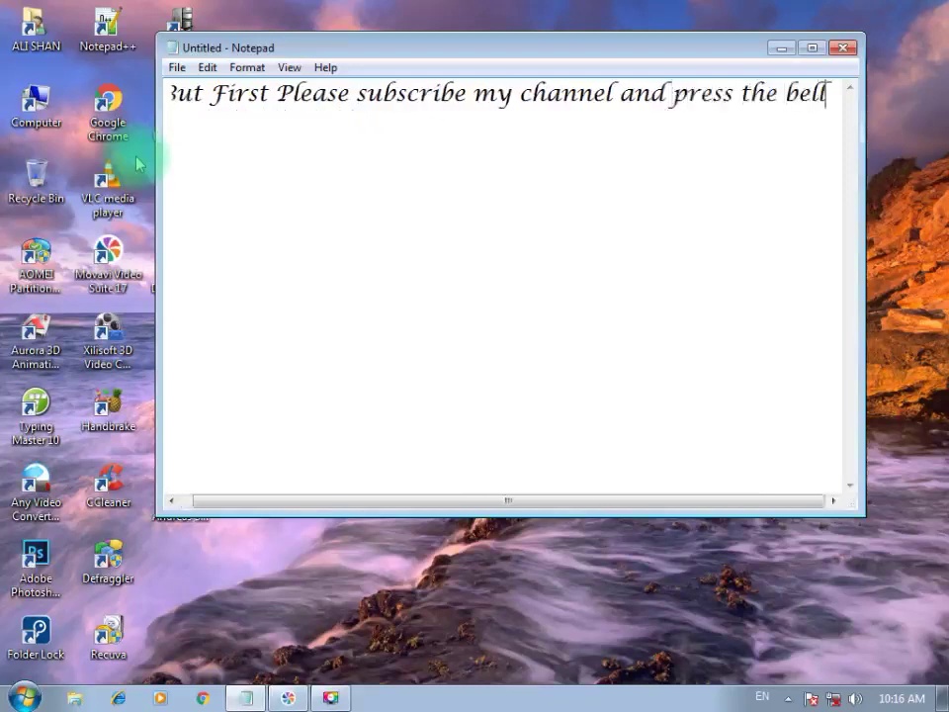
{"action": "key", "text": "Right"}
{"action": "key", "text": "BackSpace"}
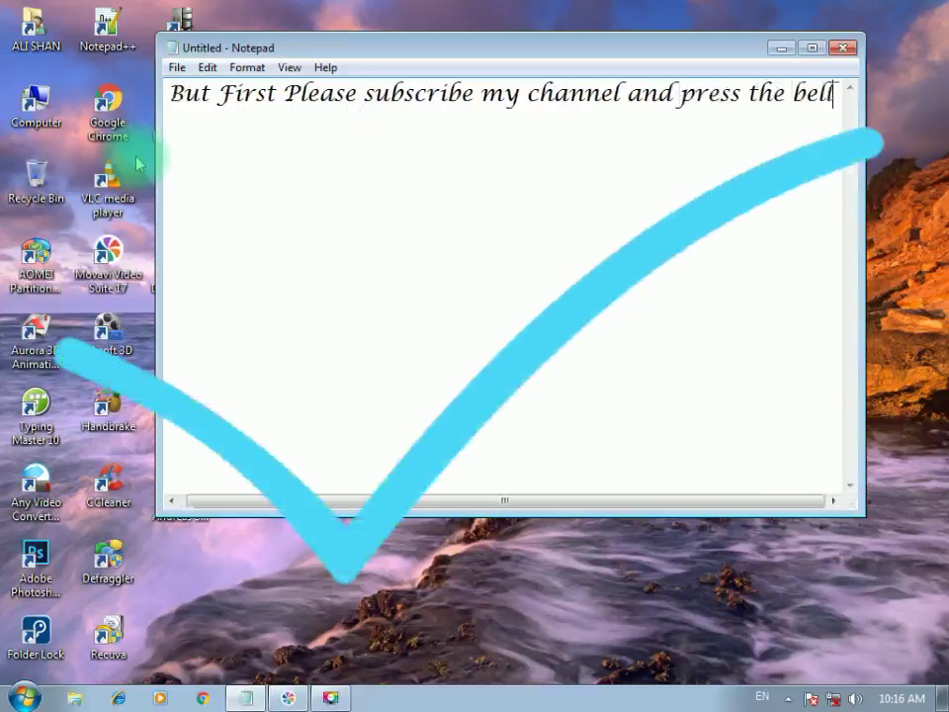
{"action": "key", "text": "BackSpace"}
{"action": "key", "text": "BackSpace"}
{"action": "key", "text": "BackSpace"}
{"action": "key", "text": "BackSpace"}
{"action": "key", "text": "BackSpace"}
{"action": "key", "text": "BackSpace"}
{"action": "key", "text": "BackSpace"}
{"action": "key", "text": "BackSpace"}
{"action": "key", "text": "BackSpace"}
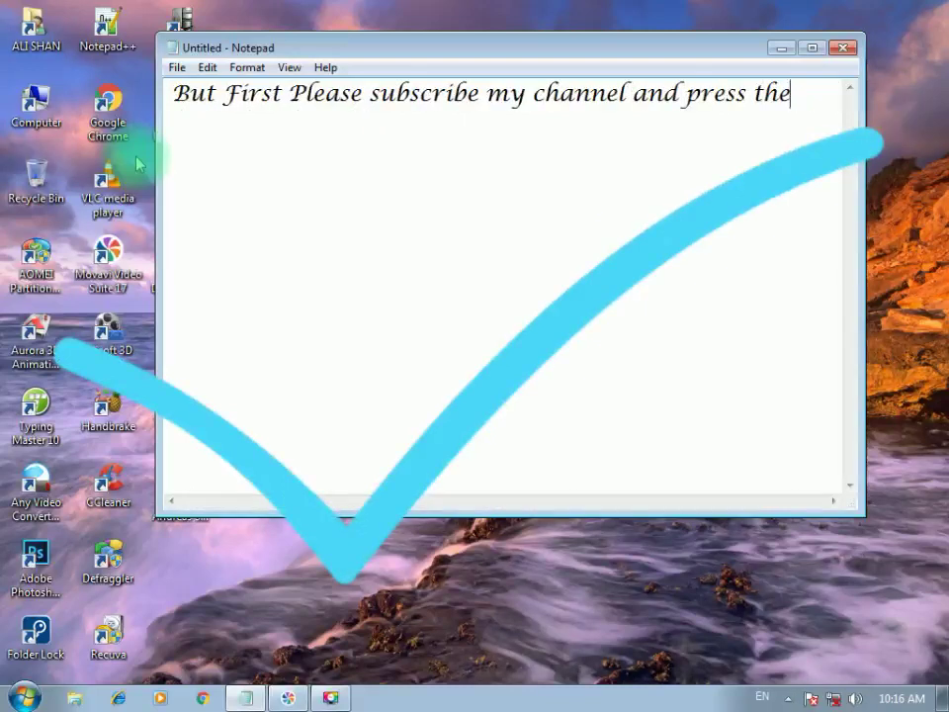
{"action": "key", "text": "BackSpace"}
{"action": "key", "text": "BackSpace"}
{"action": "key", "text": "BackSpace"}
{"action": "key", "text": "BackSpace"}
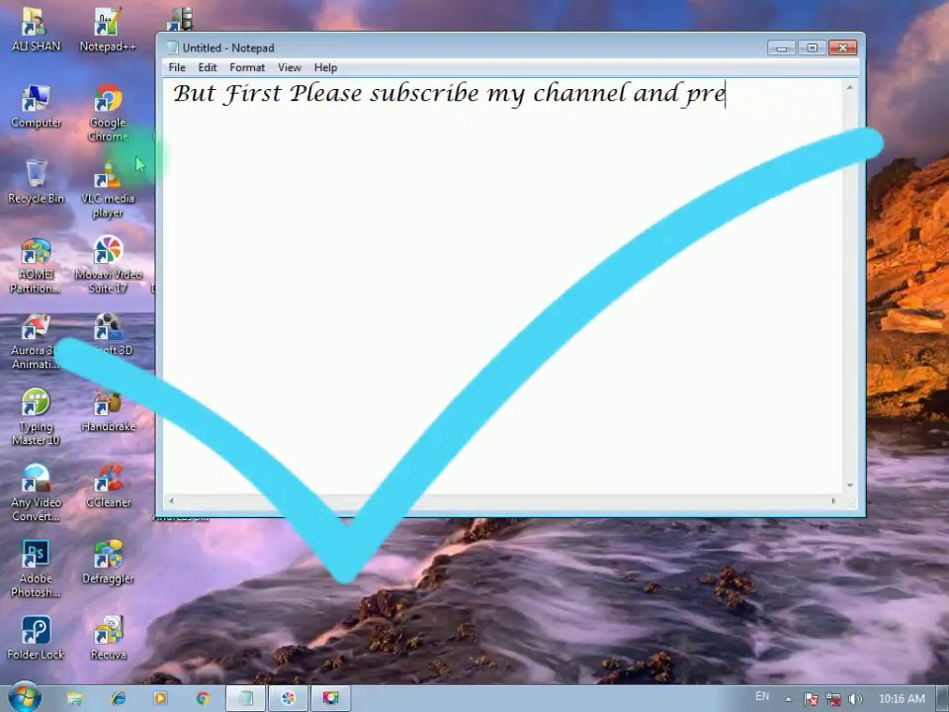
{"action": "key", "text": "BackSpace"}
{"action": "key", "text": "BackSpace"}
{"action": "key", "text": "BackSpace"}
{"action": "key", "text": "BackSpace"}
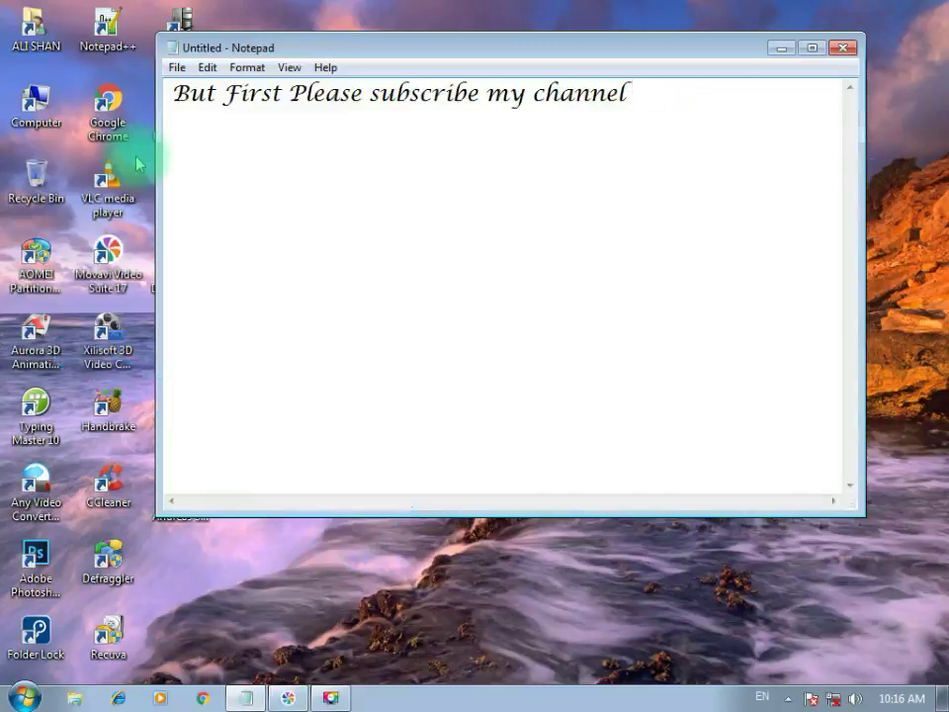
{"action": "key", "text": "BackSpace"}
{"action": "key", "text": "BackSpace"}
{"action": "key", "text": "BackSpace"}
{"action": "key", "text": "BackSpace"}
{"action": "key", "text": "BackSpace"}
{"action": "key", "text": "BackSpace"}
{"action": "key", "text": "BackSpace"}
{"action": "key", "text": "BackSpace"}
{"action": "key", "text": "BackSpace"}
{"action": "key", "text": "BackSpace"}
{"action": "key", "text": "BackSpace"}
{"action": "key", "text": "BackSpace"}
{"action": "key", "text": "BackSpace"}
{"action": "key", "text": "BackSpace"}
{"action": "key", "text": "BackSpace"}
{"action": "key", "text": "BackSpace"}
{"action": "key", "text": "BackSpace"}
{"action": "key", "text": "BackSpace"}
{"action": "key", "text": "BackSpace"}
{"action": "key", "text": "BackSpace"}
{"action": "key", "text": "BackSpace"}
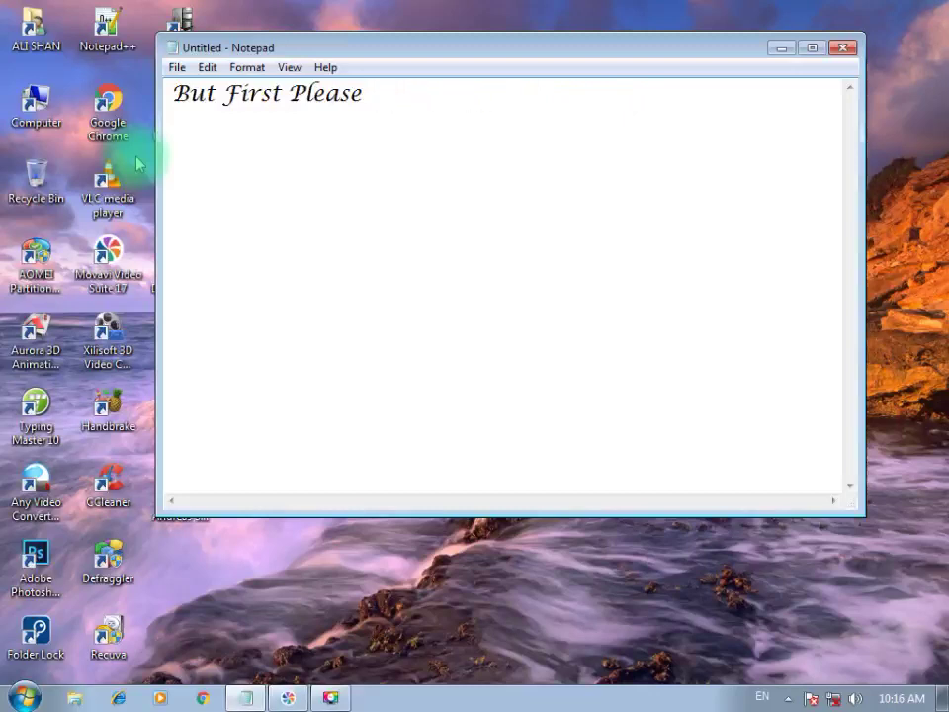
{"action": "key", "text": "BackSpace"}
{"action": "key", "text": "BackSpace"}
{"action": "key", "text": "BackSpace"}
{"action": "key", "text": "BackSpace"}
{"action": "key", "text": "BackSpace"}
{"action": "key", "text": "BackSpace"}
{"action": "key", "text": "BackSpace"}
{"action": "key", "text": "BackSpace"}
{"action": "key", "text": "BackSpace"}
{"action": "key", "text": "BackSpace"}
{"action": "key", "text": "BackSpace"}
{"action": "type", "text": "r"}
{"action": "key", "text": "BackSpace"}
{"action": "key", "text": "BackSpace"}
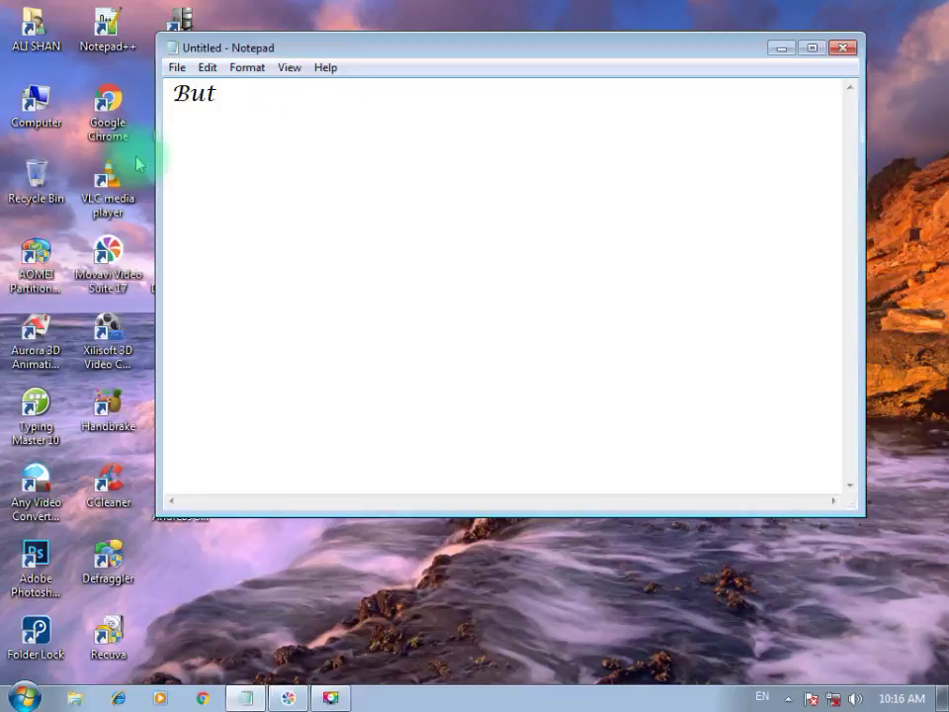
{"action": "key", "text": "BackSpace"}
{"action": "key", "text": "BackSpace"}
{"action": "key", "text": "BackSpace"}
{"action": "key", "text": "BackSpace"}
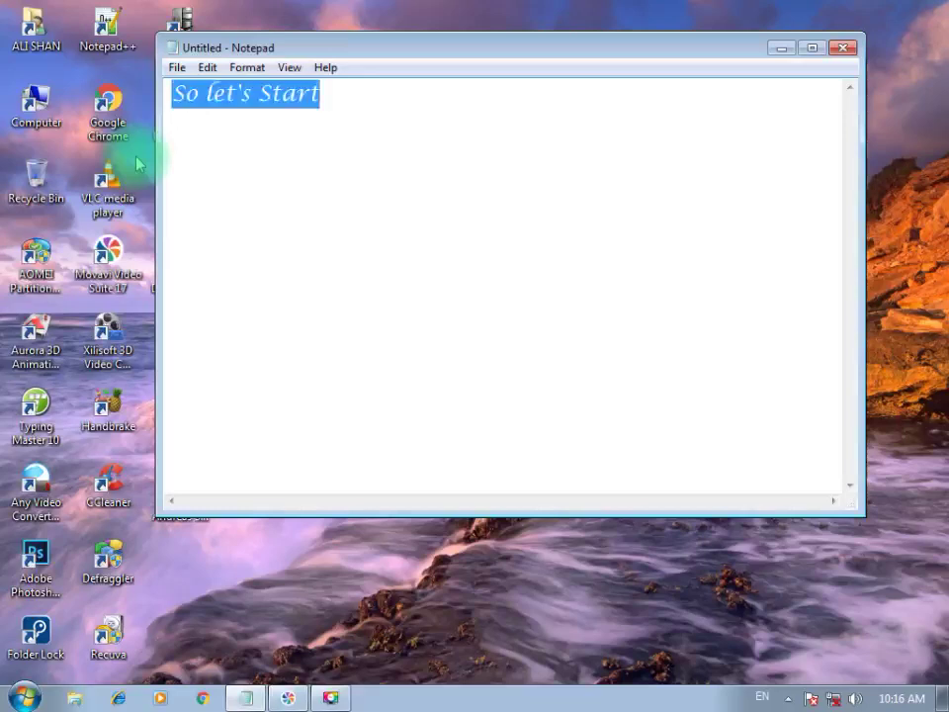
Step: Erase the text "So let's Start" from the note
{"action": "key", "text": "Right"}
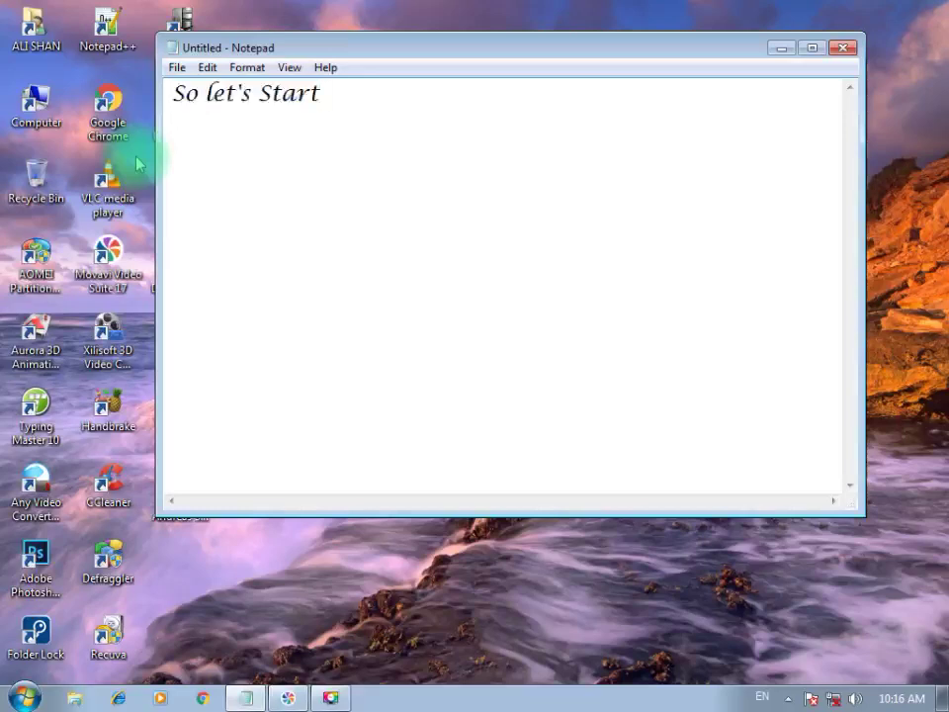
{"action": "key", "text": "BackSpace"}
{"action": "key", "text": "BackSpace"}
{"action": "key", "text": "BackSpace"}
{"action": "key", "text": "BackSpace"}
{"action": "key", "text": "BackSpace"}
{"action": "key", "text": "BackSpace"}
{"action": "key", "text": "BackSpace"}
{"action": "key", "text": "BackSpace"}
{"action": "key", "text": "BackSpace"}
{"action": "key", "text": "BackSpace"}
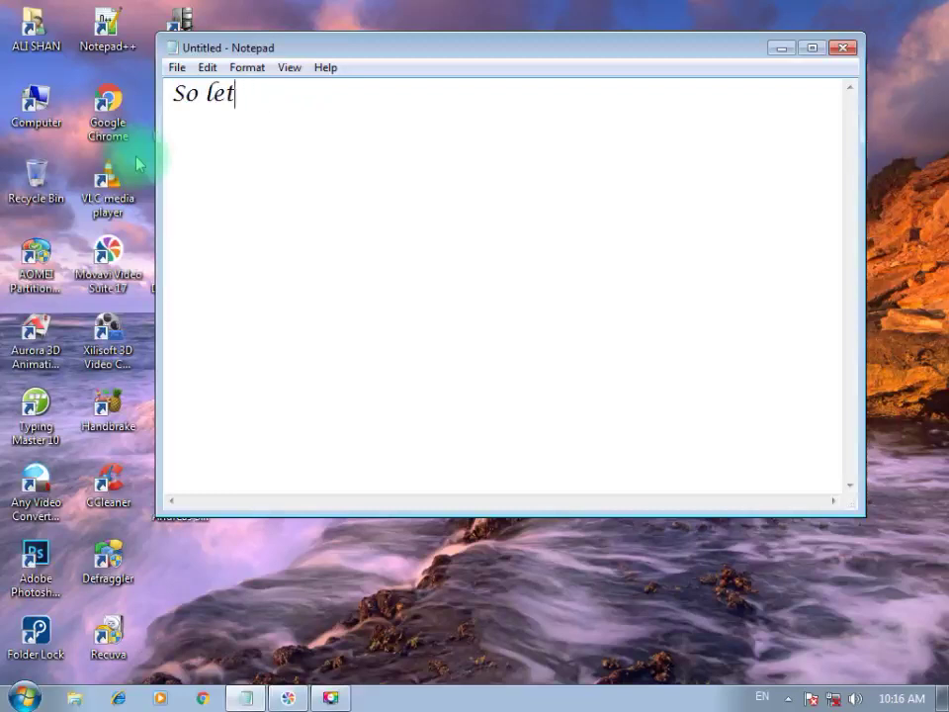
{"action": "key", "text": "BackSpace"}
{"action": "key", "text": "BackSpace"}
Step: Restore the text "hello friends today i will show you how to apply windows 10 theme on windows 7" in the note and deselect it
{"action": "key", "text": "ctrl+z"}
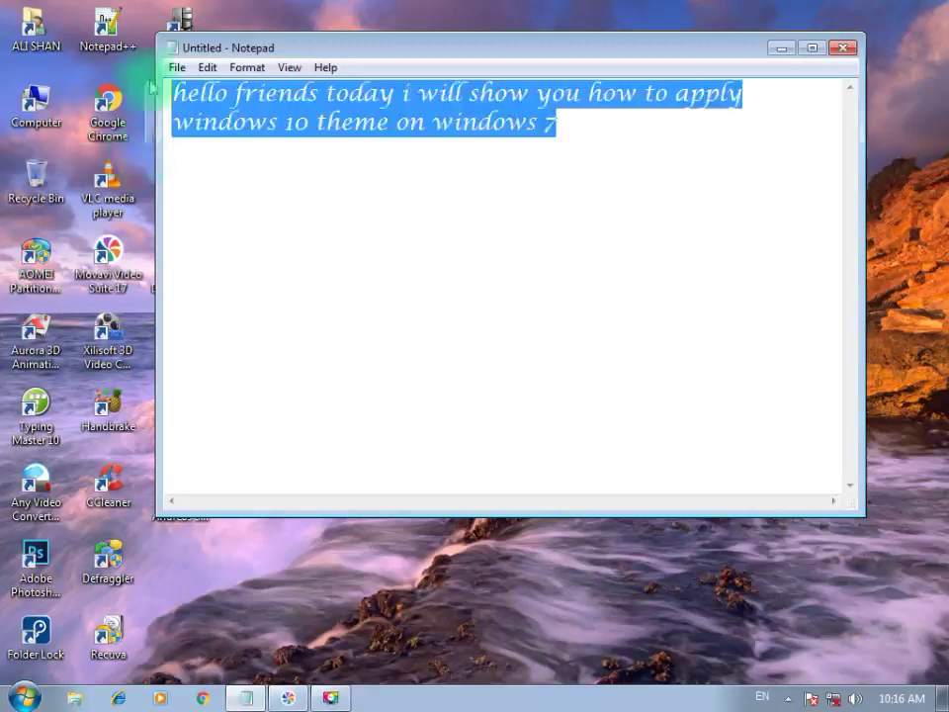
{"action": "left_click", "coordinate": [596, 143]}
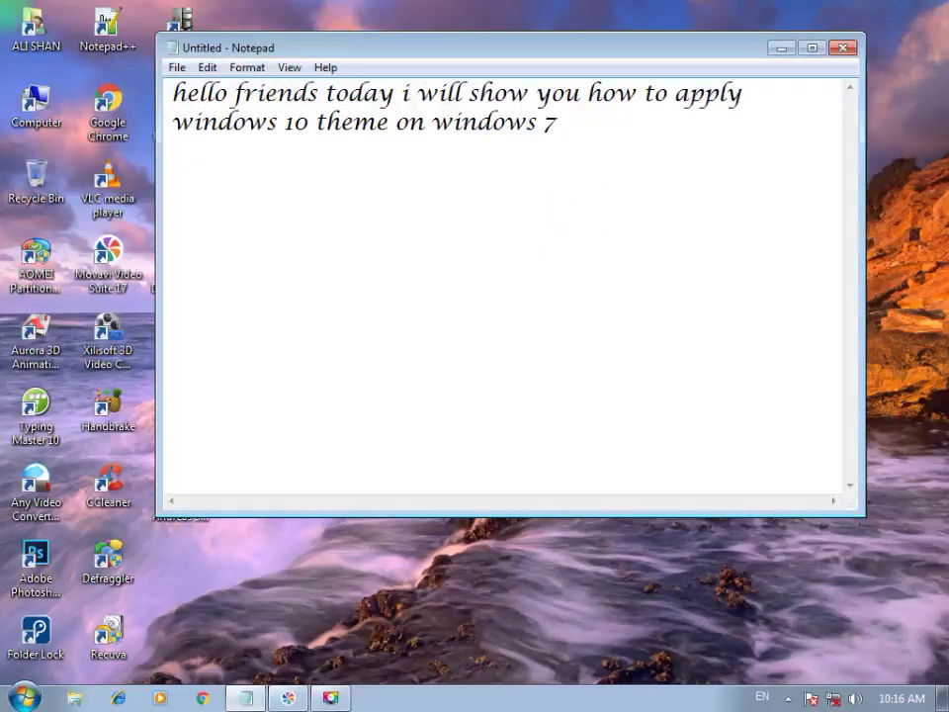
Step: Erase the sentence "hello friends today i will show you how to apply windows 10 theme on windows 7" backwards, leaving only its first letter
{"action": "key", "text": "BackSpace"}
{"action": "key", "text": "BackSpace"}
{"action": "key", "text": "BackSpace"}
{"action": "key", "text": "BackSpace"}
{"action": "key", "text": "BackSpace"}
{"action": "key", "text": "BackSpace"}
{"action": "key", "text": "BackSpace"}
{"action": "type", "text": "h"}
{"action": "key", "text": "BackSpace"}
{"action": "key", "text": "BackSpace"}
{"action": "key", "text": "BackSpace"}
{"action": "key", "text": "BackSpace"}
{"action": "key", "text": "BackSpace"}
{"action": "key", "text": "BackSpace"}
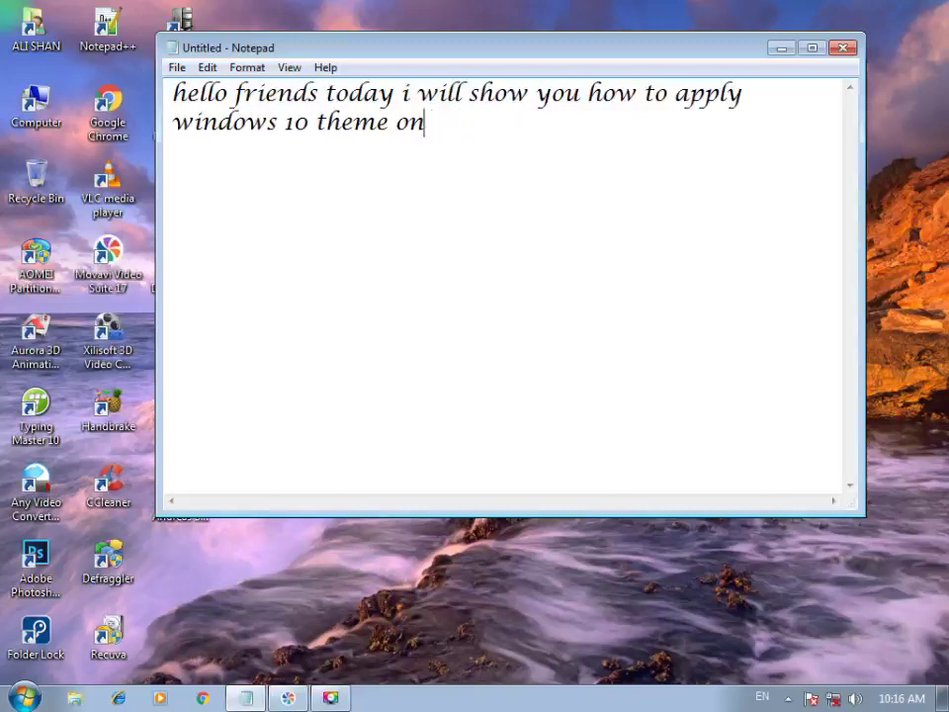
{"action": "key", "text": "BackSpace"}
{"action": "key", "text": "BackSpace"}
{"action": "key", "text": "BackSpace"}
{"action": "key", "text": "BackSpace"}
{"action": "key", "text": "BackSpace"}
{"action": "key", "text": "BackSpace"}
{"action": "key", "text": "BackSpace"}
{"action": "key", "text": "BackSpace"}
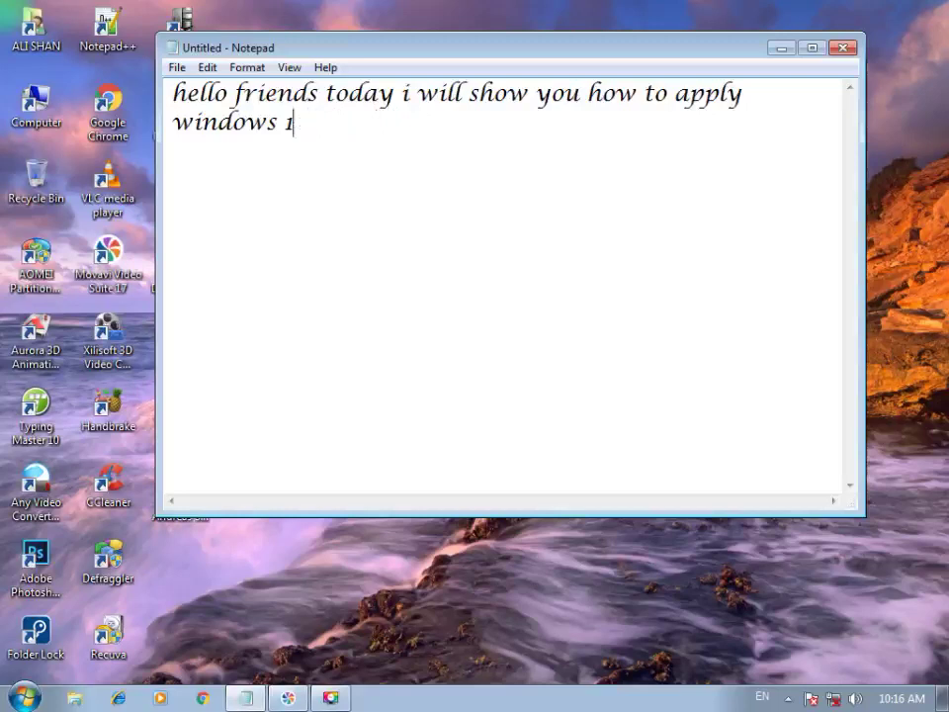
{"action": "key", "text": "BackSpace"}
{"action": "key", "text": "BackSpace"}
{"action": "key", "text": "BackSpace"}
{"action": "key", "text": "BackSpace"}
{"action": "key", "text": "BackSpace"}
{"action": "key", "text": "BackSpace"}
{"action": "key", "text": "BackSpace"}
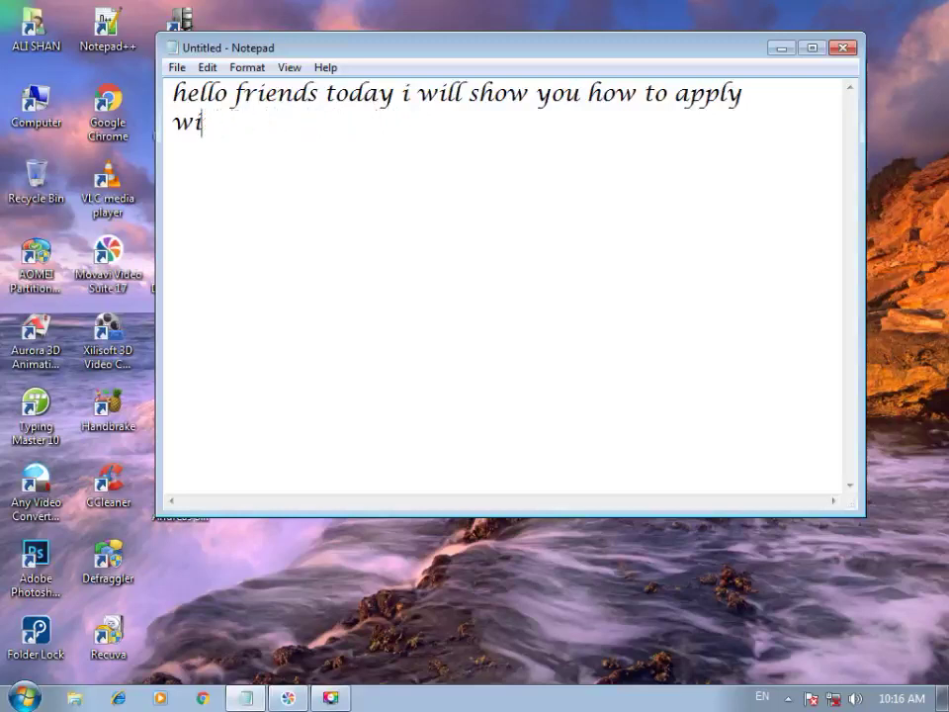
{"action": "key", "text": "BackSpace"}
{"action": "key", "text": "BackSpace"}
{"action": "key", "text": "BackSpace"}
{"action": "key", "text": "BackSpace"}
{"action": "key", "text": "BackSpace"}
{"action": "key", "text": "BackSpace"}
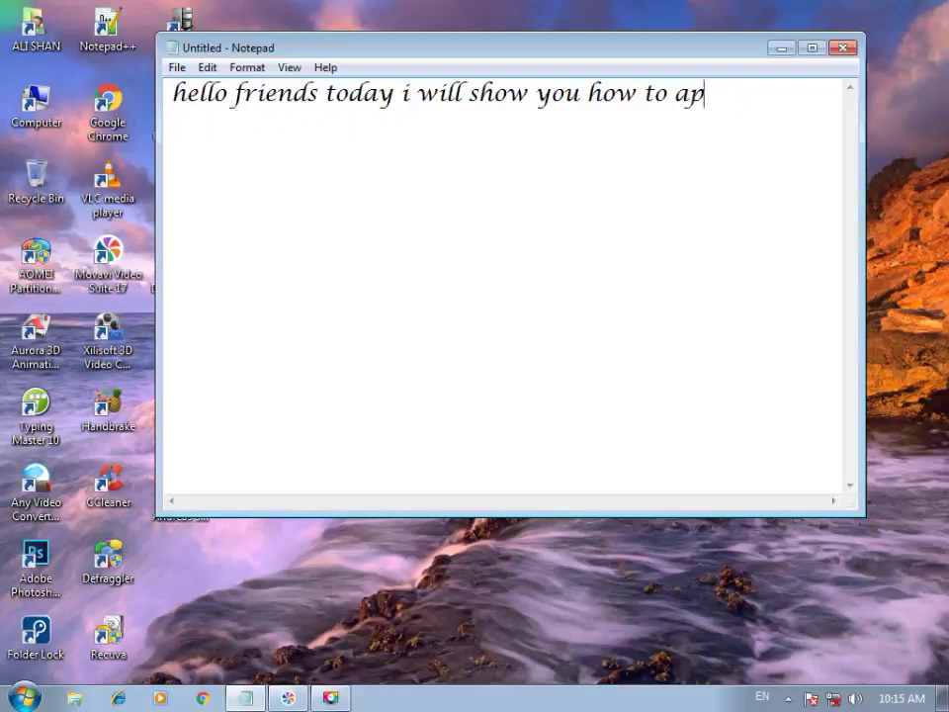
{"action": "key", "text": "Left"}
{"action": "key", "text": "Left"}
{"action": "key", "text": "Left"}
{"action": "key", "text": "BackSpace"}
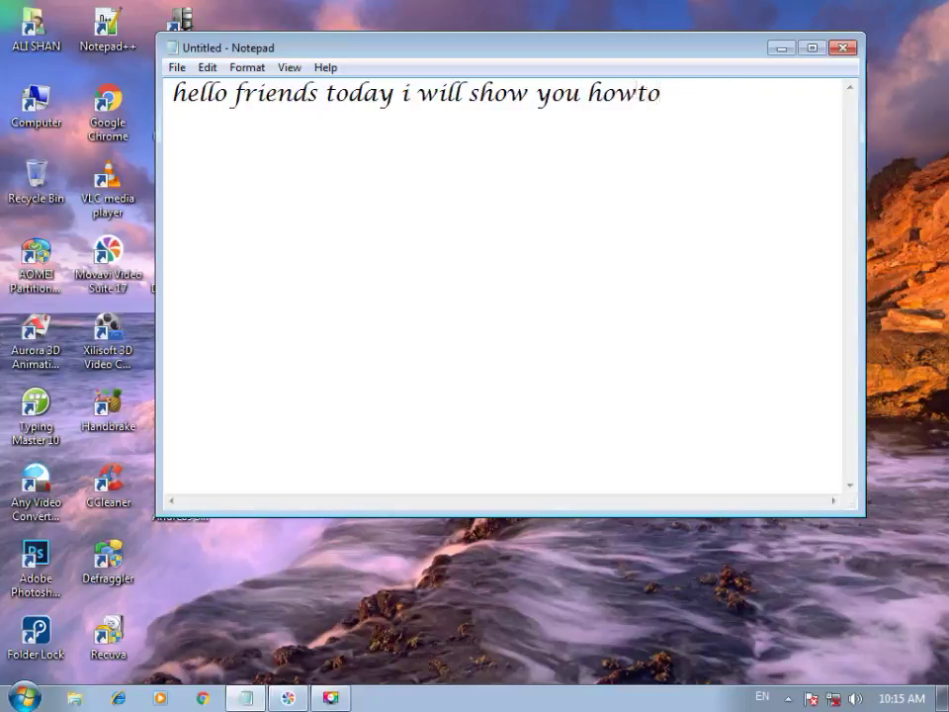
{"action": "key", "text": "BackSpace"}
{"action": "key", "text": "BackSpace"}
{"action": "key", "text": "BackSpace"}
{"action": "key", "text": "BackSpace"}
{"action": "key", "text": "BackSpace"}
{"action": "key", "text": "BackSpace"}
{"action": "key", "text": "BackSpace"}
{"action": "key", "text": "BackSpace"}
{"action": "key", "text": "BackSpace"}
{"action": "key", "text": "BackSpace"}
{"action": "key", "text": "BackSpace"}
{"action": "key", "text": "BackSpace"}
{"action": "key", "text": "BackSpace"}
{"action": "key", "text": "BackSpace"}
{"action": "key", "text": "BackSpace"}
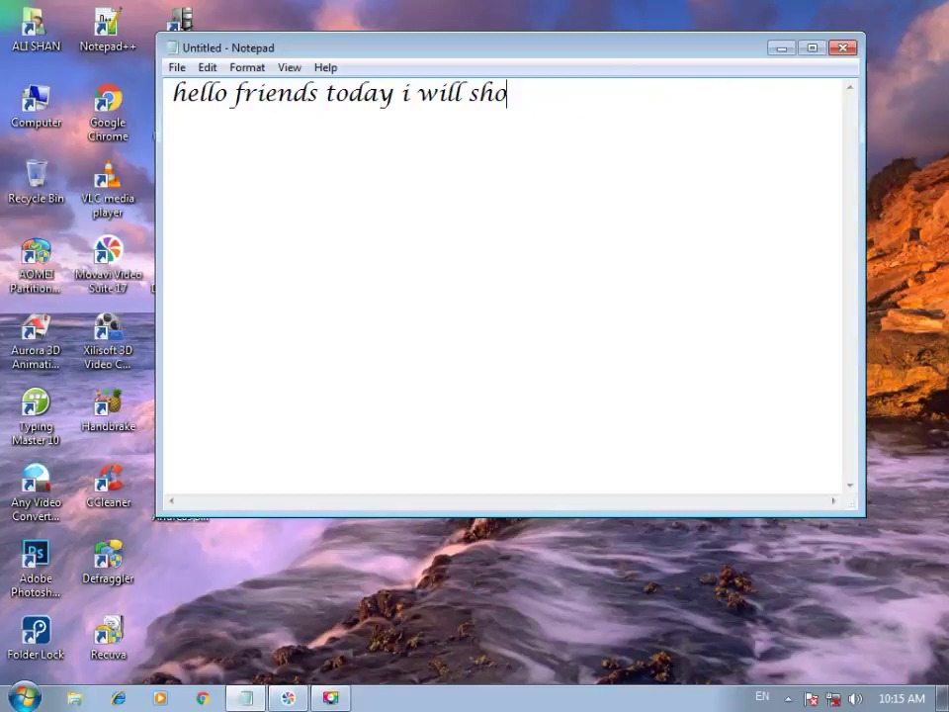
{"action": "key", "text": "BackSpace"}
{"action": "key", "text": "BackSpace"}
{"action": "key", "text": "BackSpace"}
{"action": "key", "text": "BackSpace"}
{"action": "key", "text": "BackSpace"}
{"action": "key", "text": "BackSpace"}
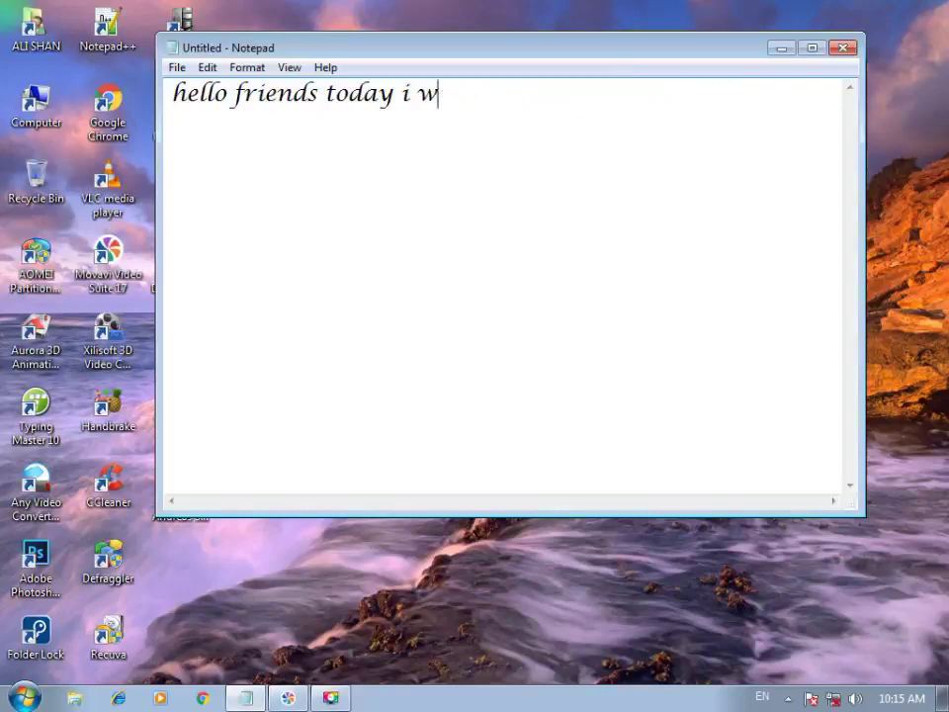
{"action": "key", "text": "BackSpace"}
{"action": "key", "text": "BackSpace"}
{"action": "key", "text": "BackSpace"}
{"action": "key", "text": "BackSpace"}
{"action": "key", "text": "BackSpace"}
{"action": "key", "text": "BackSpace"}
{"action": "key", "text": "BackSpace"}
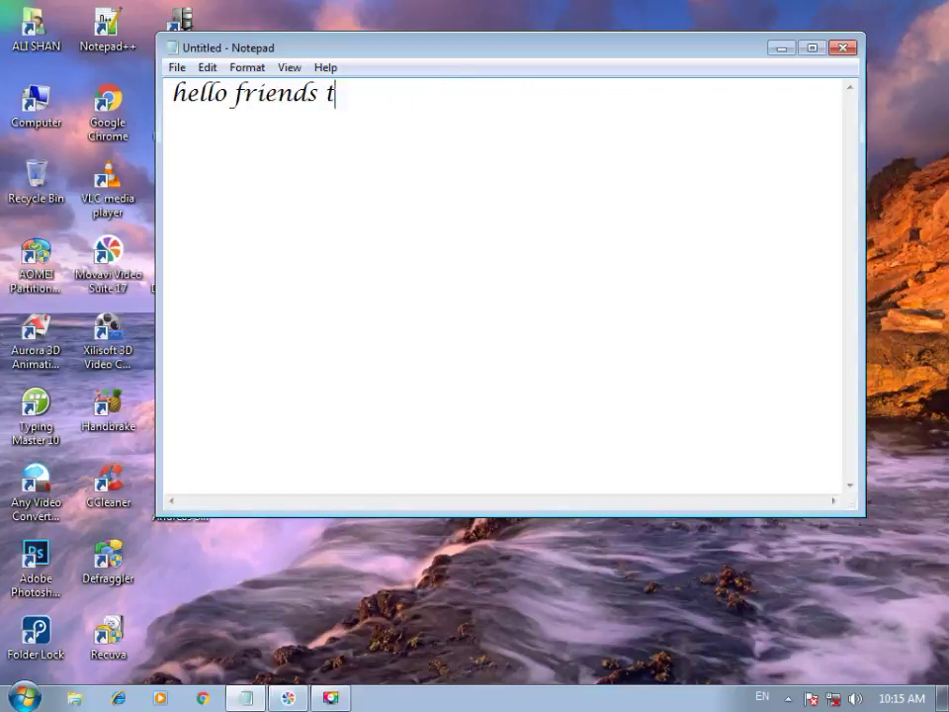
{"action": "key", "text": "BackSpace"}
{"action": "key", "text": "BackSpace"}
{"action": "key", "text": "BackSpace"}
{"action": "key", "text": "BackSpace"}
{"action": "key", "text": "BackSpace"}
{"action": "key", "text": "BackSpace"}
{"action": "key", "text": "BackSpace"}
{"action": "key", "text": "BackSpace"}
{"action": "key", "text": "BackSpace"}
{"action": "key", "text": "BackSpace"}
{"action": "key", "text": "BackSpace"}
{"action": "key", "text": "BackSpace"}
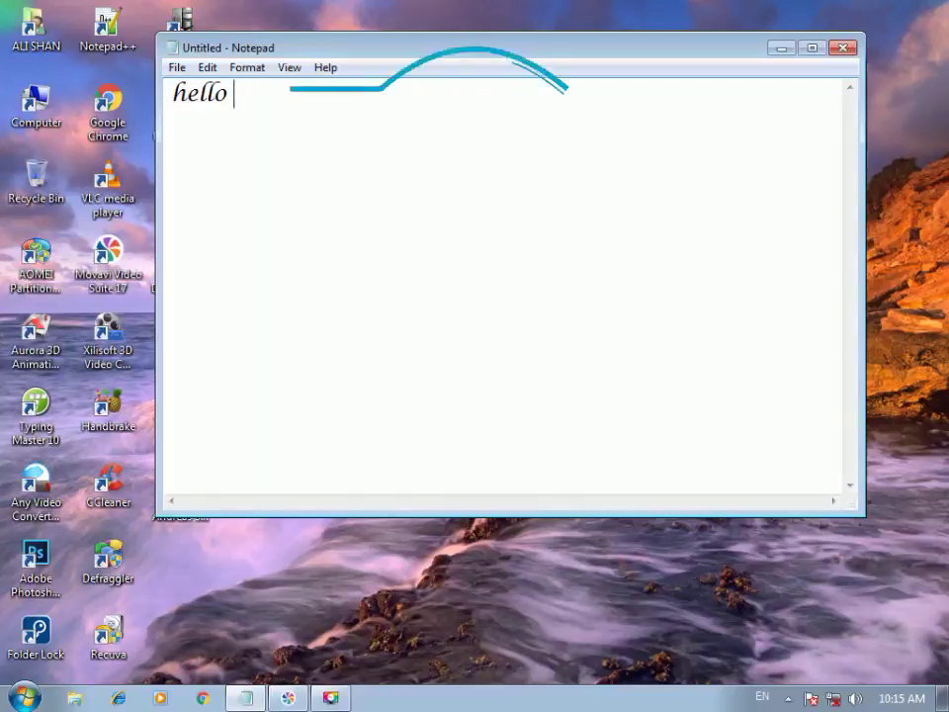
{"action": "key", "text": "BackSpace"}
{"action": "key", "text": "BackSpace"}
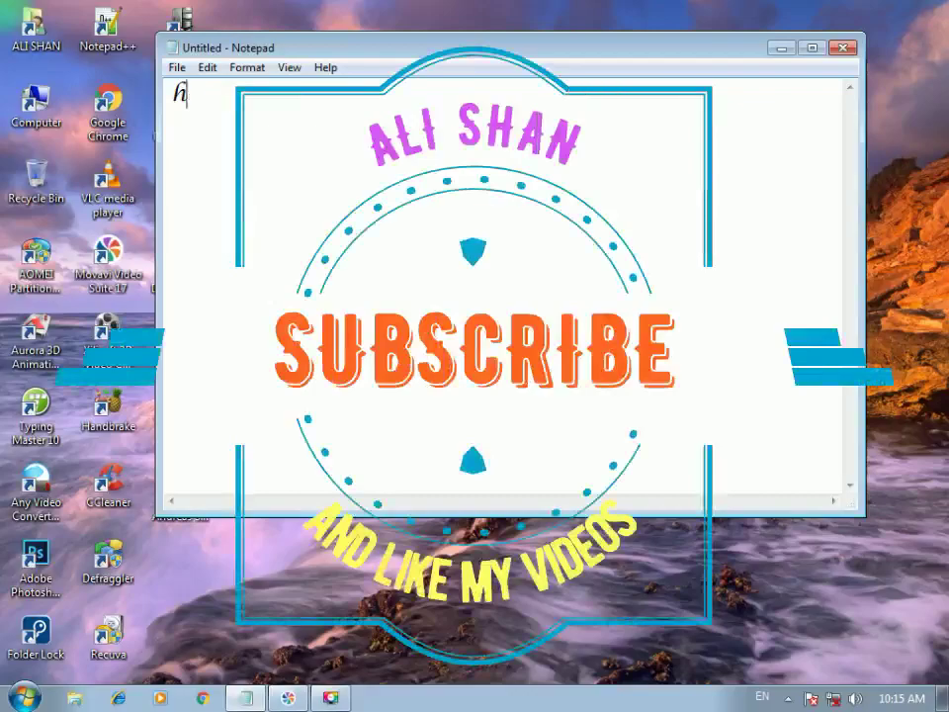